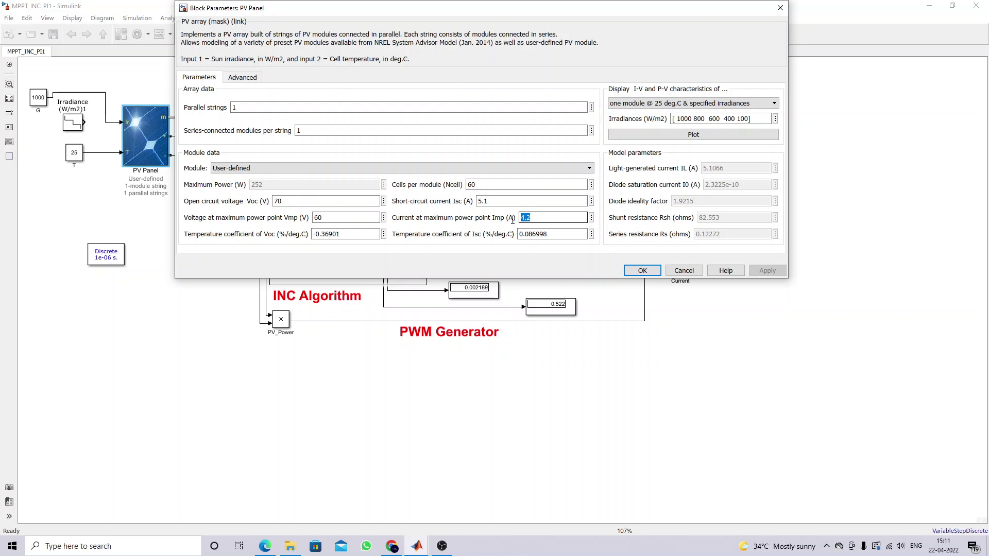
Accept and close the PV Panel's block parameters, and bring the MPPT_INC_PI1 model back to the front.
{"action": "left_click", "coordinate": [638, 272]}
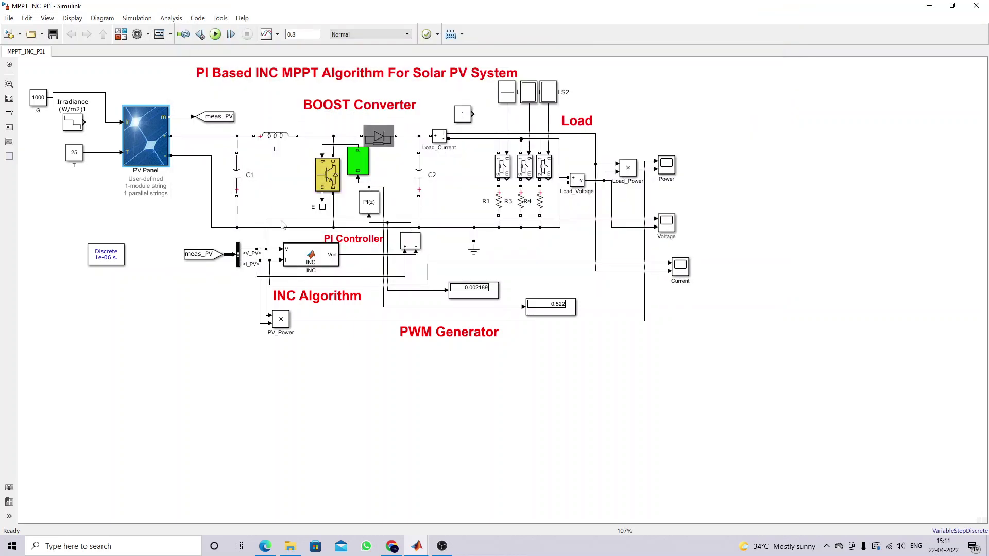
{"action": "key", "text": "super+d"}
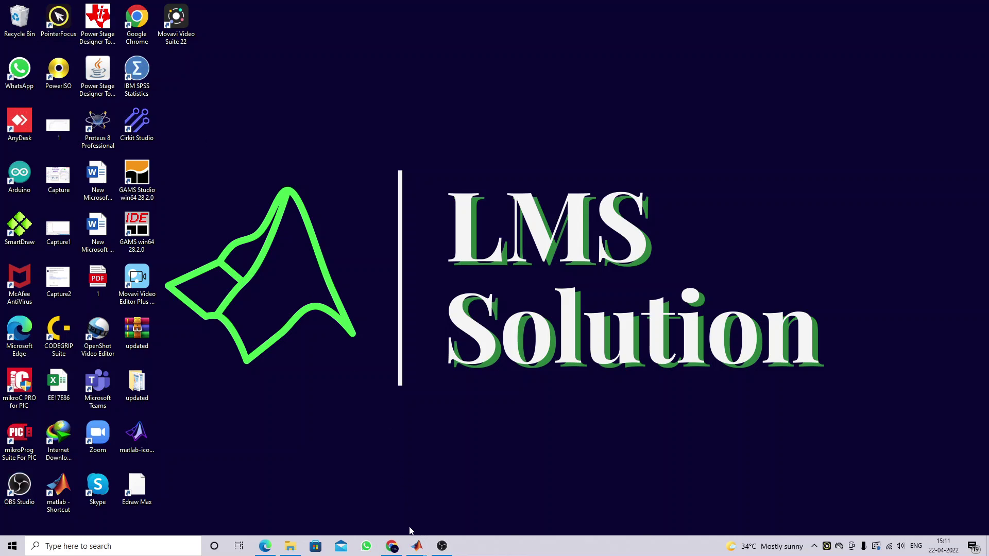
{"action": "mouse_move", "coordinate": [417, 546]}
{"action": "left_click", "coordinate": [361, 504]}
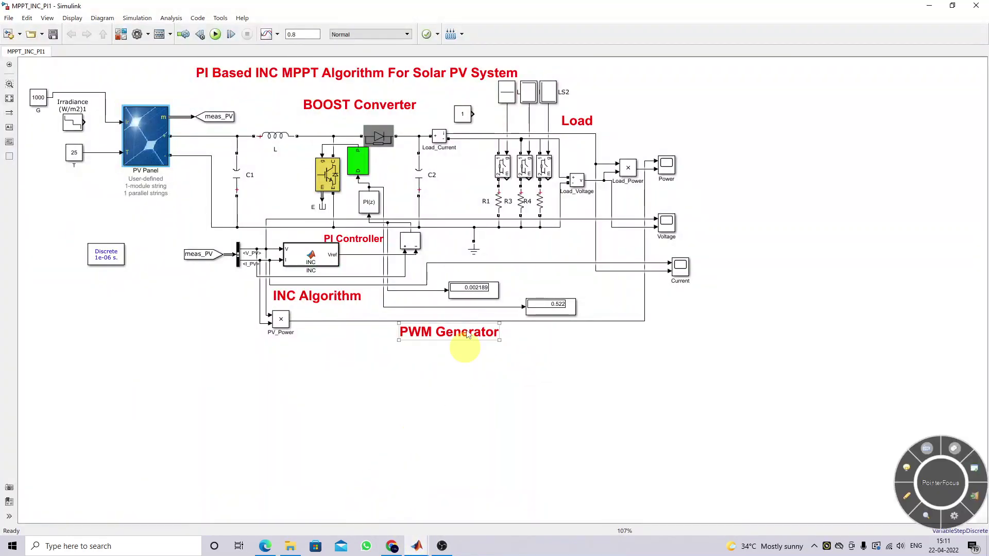
Annotate the model with 60 beside C1, 120 V near the load and ticks at L and C2, then clear the pen marks.
{"action": "key", "text": "F9"}
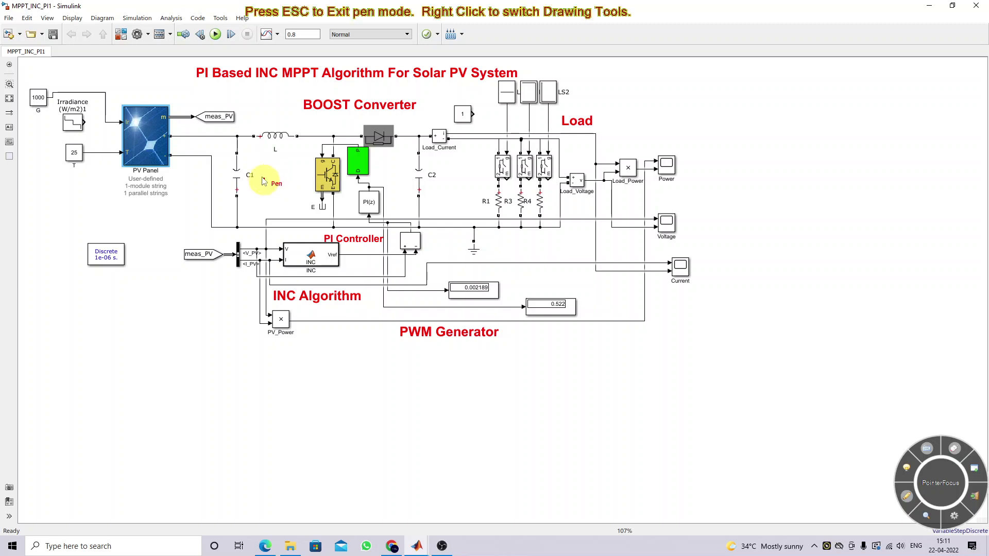
{"action": "left_click_drag", "start_coordinate": [270, 177], "coordinate": [270, 176]}
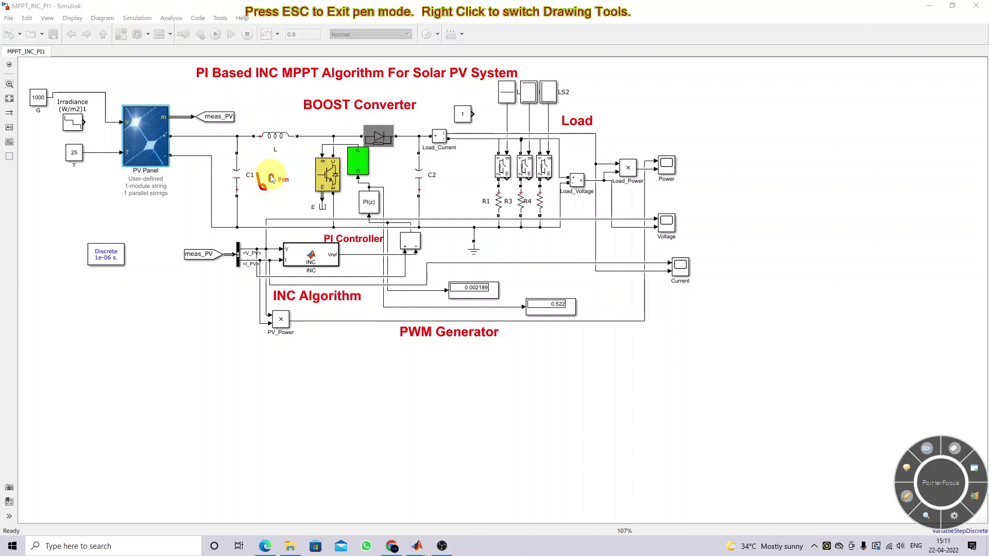
{"action": "mouse_move", "coordinate": [567, 156]}
{"action": "left_mouse_down"}
{"action": "mouse_move", "coordinate": [572, 172]}
{"action": "mouse_move", "coordinate": [591, 152]}
{"action": "left_mouse_up"}
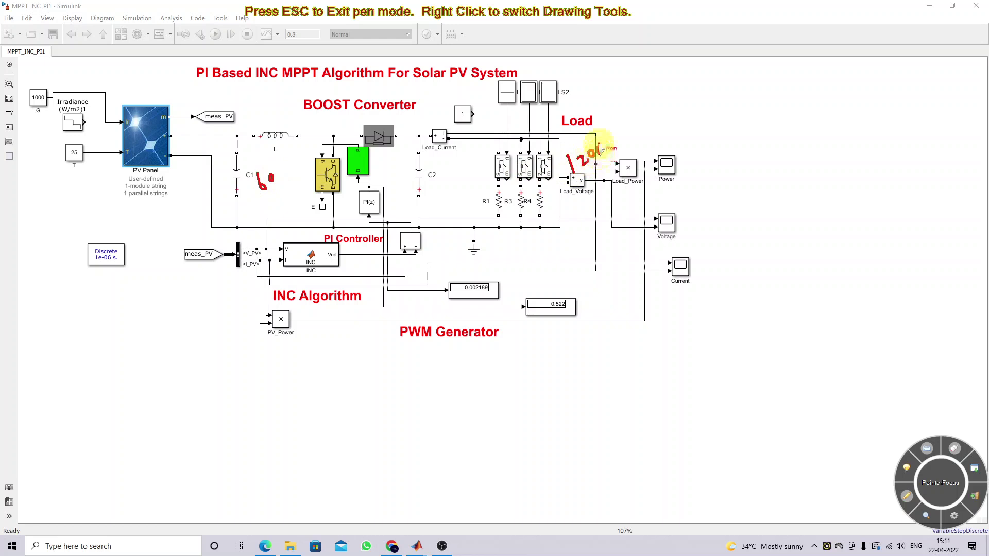
{"action": "mouse_move", "coordinate": [274, 124]}
{"action": "left_mouse_down"}
{"action": "mouse_move", "coordinate": [282, 131]}
{"action": "mouse_move", "coordinate": [302, 110]}
{"action": "left_mouse_up"}
{"action": "left_click_drag", "start_coordinate": [438, 168], "coordinate": [464, 164]}
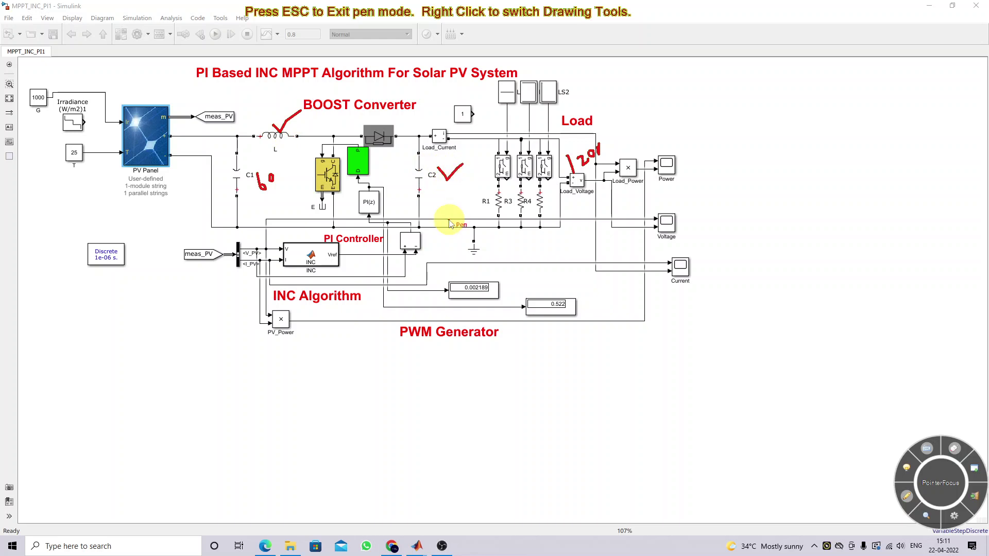
{"action": "key", "text": "Escape"}
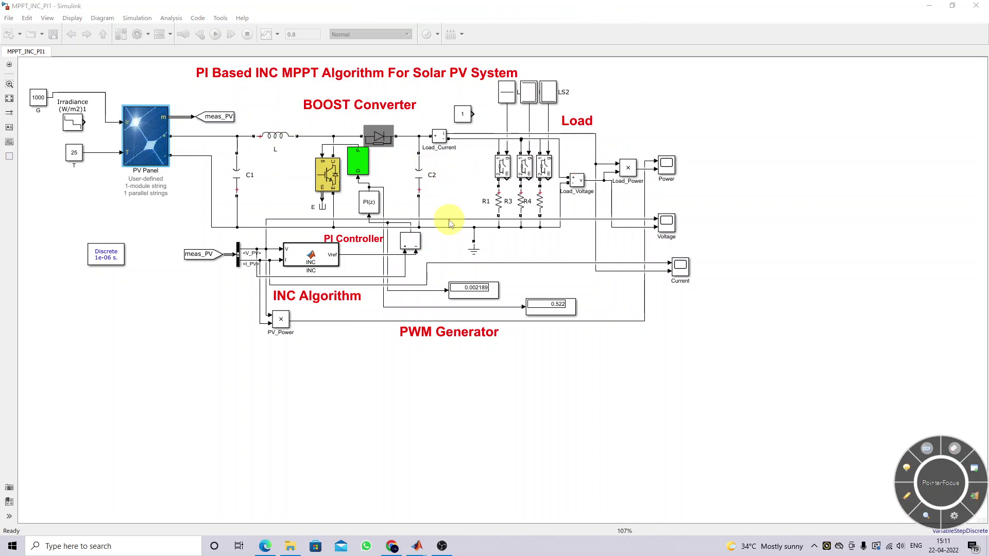
Switch to the main MATLAB window, open the Design_Boost.m script and enlarge the editor area downward.
{"action": "mouse_move", "coordinate": [417, 549]}
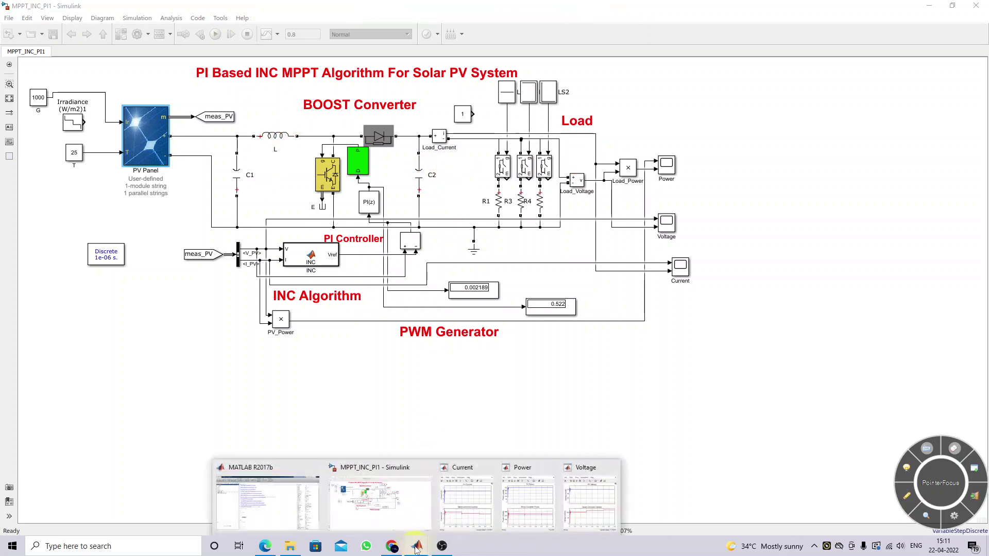
{"action": "left_click", "coordinate": [265, 505]}
{"action": "double_click", "coordinate": [37, 150]}
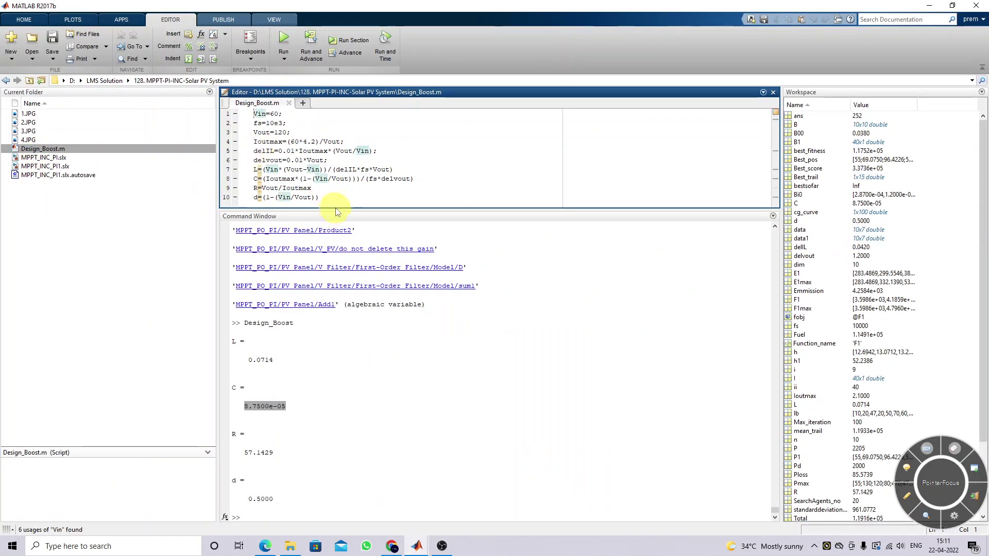
{"action": "left_click_drag", "start_coordinate": [337, 209], "coordinate": [333, 330]}
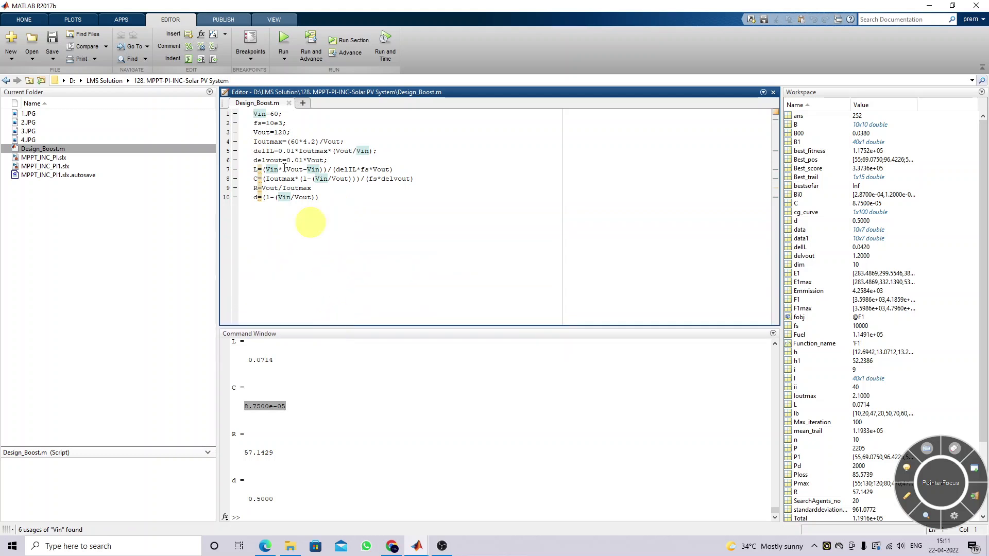
Examine the input voltage, switching frequency, output voltage and maximum output current definitions in the Design_Boost script.
{"action": "left_click", "coordinate": [288, 114]}
{"action": "left_click_drag", "start_coordinate": [289, 113], "coordinate": [246, 131]}
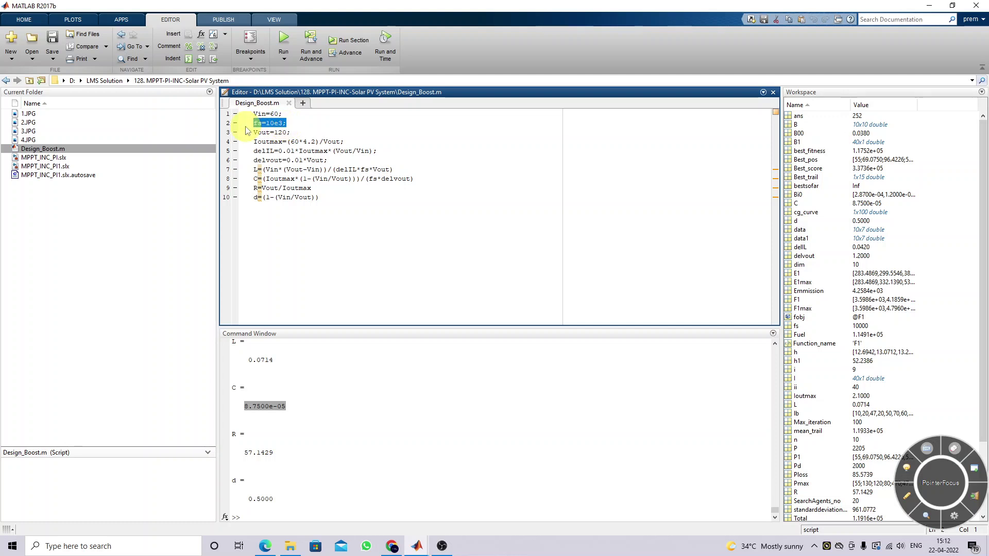
{"action": "left_click_drag", "start_coordinate": [291, 132], "coordinate": [249, 133]}
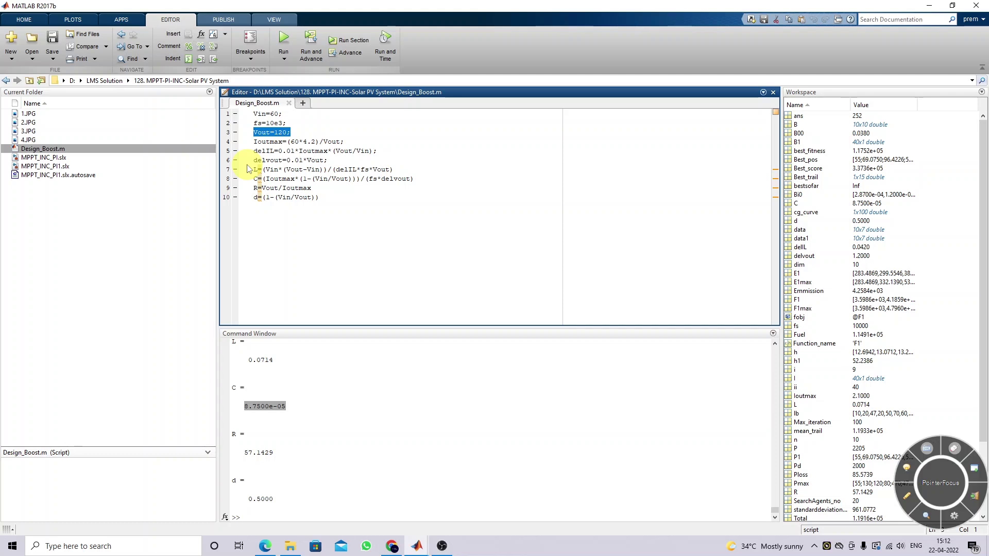
{"action": "left_click", "coordinate": [257, 144]}
{"action": "left_click_drag", "start_coordinate": [255, 142], "coordinate": [351, 141]}
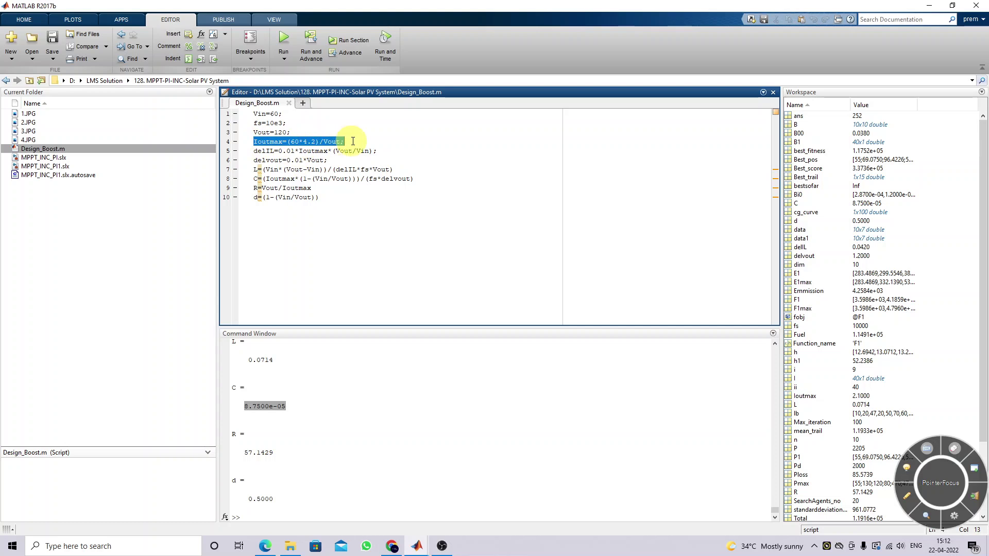
{"action": "left_click", "coordinate": [300, 141]}
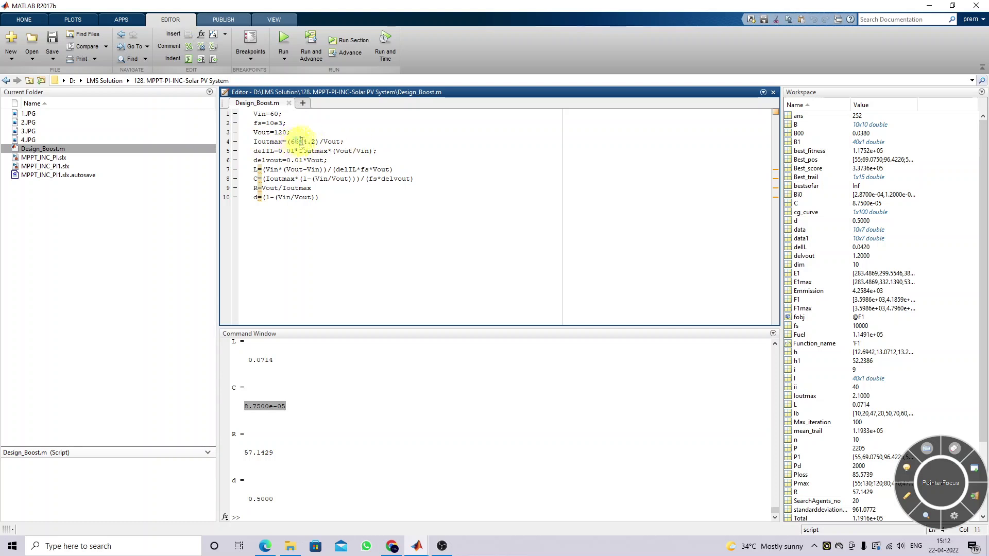
{"action": "left_click_drag", "start_coordinate": [324, 141], "coordinate": [341, 142]}
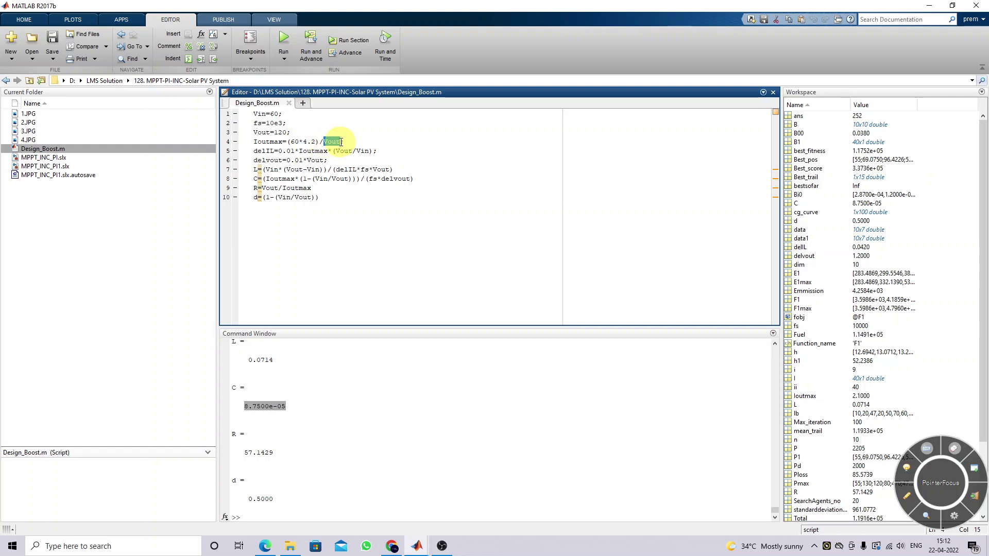
Examine the script's current and voltage ripple, inductance, capacitance, resistance and duty-cycle formulas.
{"action": "left_click", "coordinate": [255, 151]}
{"action": "left_click_drag", "start_coordinate": [255, 151], "coordinate": [394, 151]}
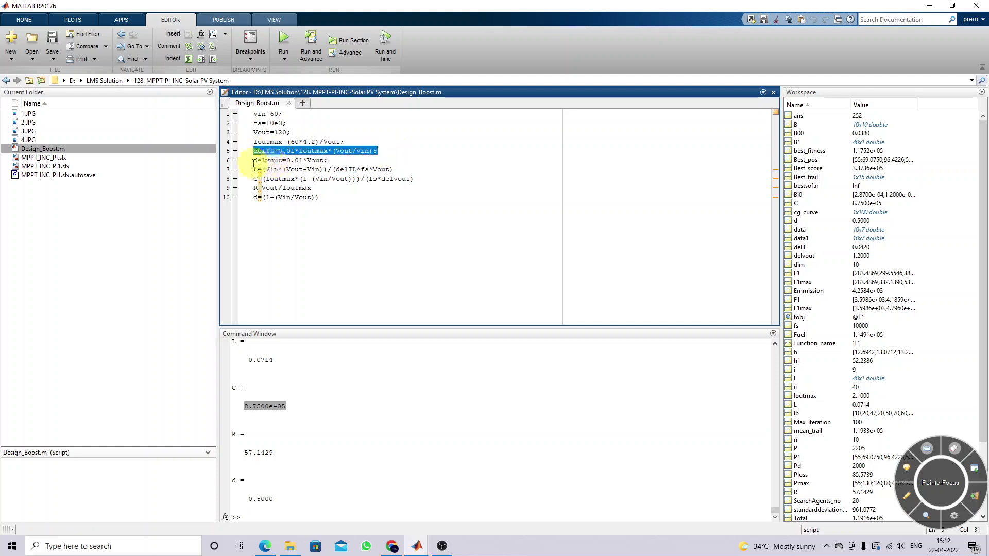
{"action": "triple_click", "coordinate": [255, 161]}
{"action": "left_click_drag", "start_coordinate": [254, 169], "coordinate": [394, 170]}
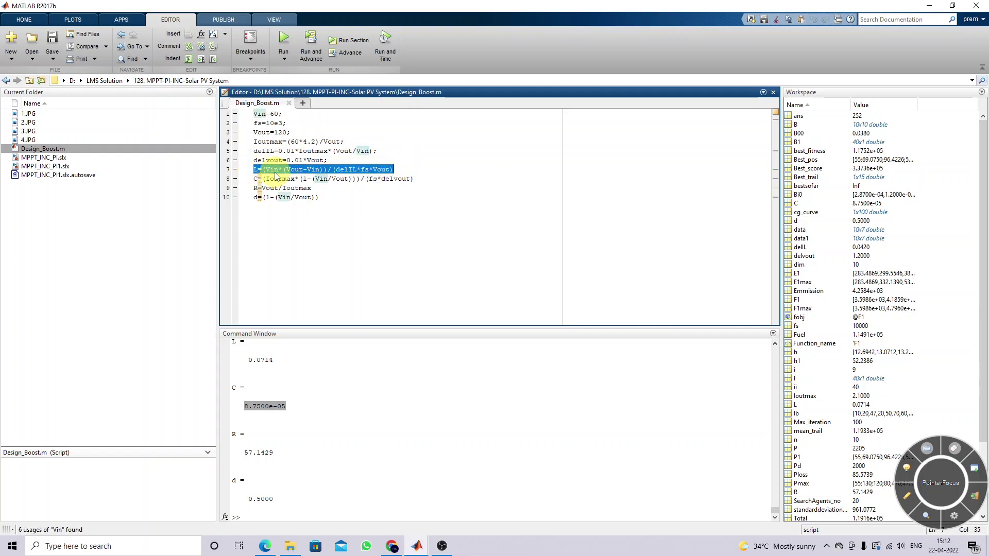
{"action": "left_click_drag", "start_coordinate": [254, 179], "coordinate": [438, 181]}
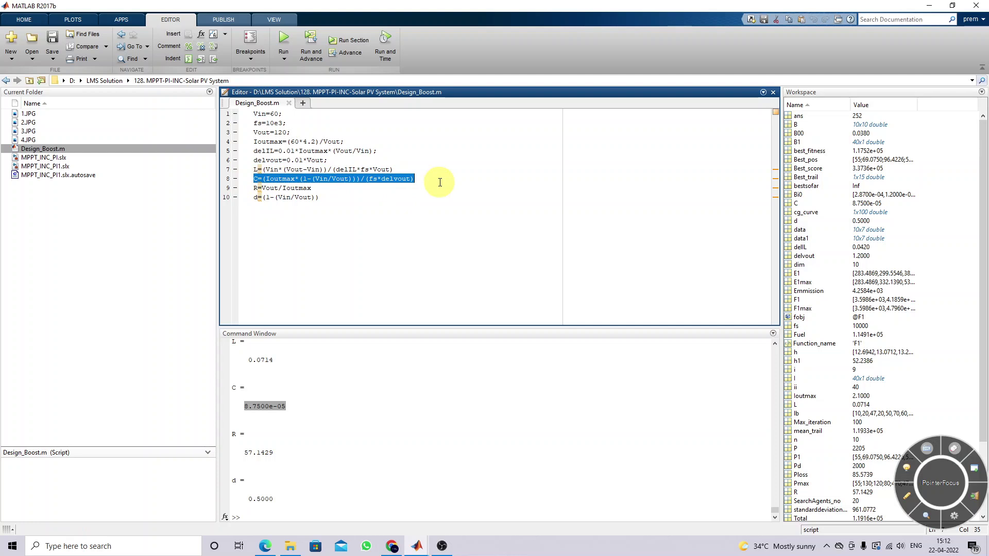
{"action": "left_click_drag", "start_coordinate": [255, 188], "coordinate": [324, 189]}
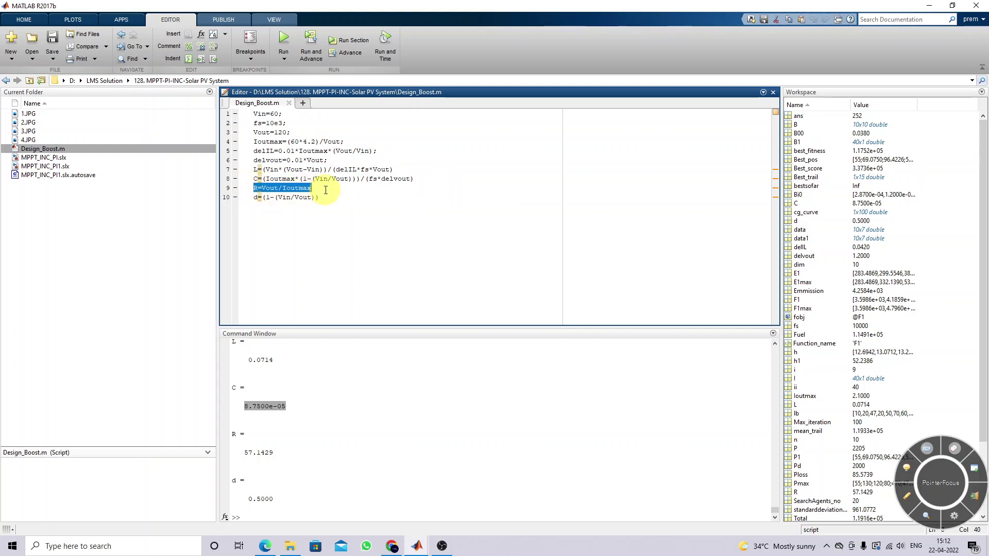
{"action": "left_click_drag", "start_coordinate": [327, 326], "coordinate": [335, 218]}
{"action": "left_click_drag", "start_coordinate": [254, 198], "coordinate": [320, 198]}
Run the Design_Boost script and review the computed L, C, R and d values.
{"action": "left_click", "coordinate": [287, 41]}
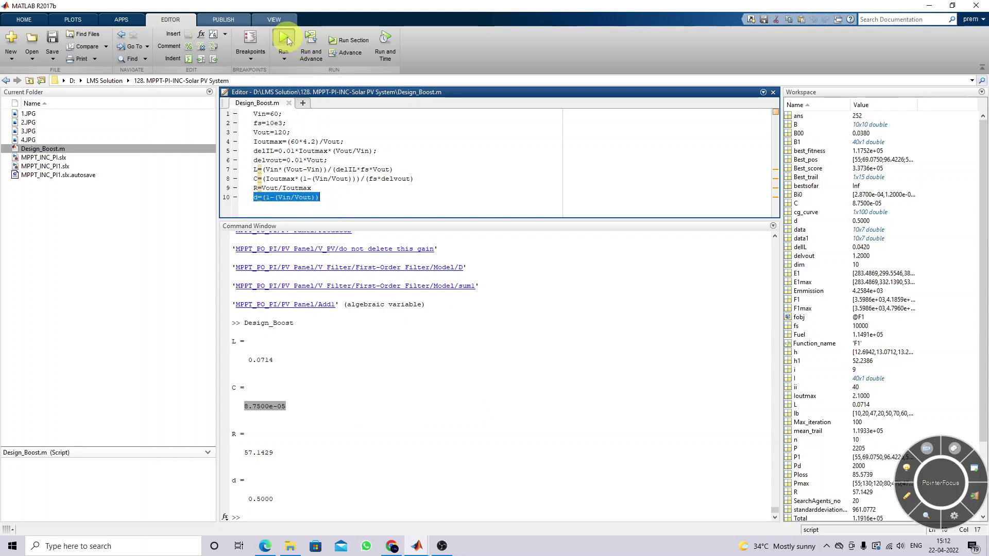
{"action": "left_click", "coordinate": [292, 355]}
{"action": "double_click", "coordinate": [260, 360]}
{"action": "double_click", "coordinate": [253, 406]}
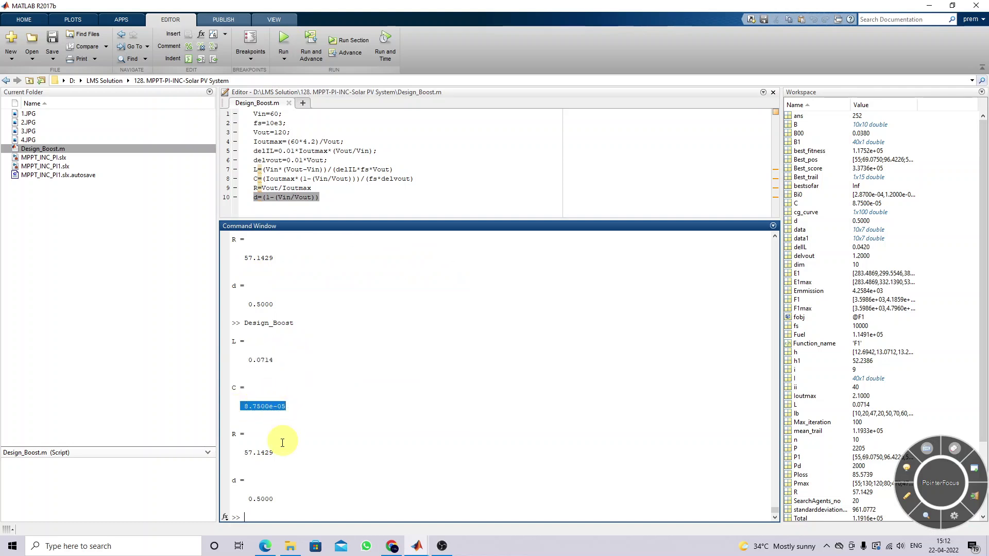
{"action": "double_click", "coordinate": [247, 452]}
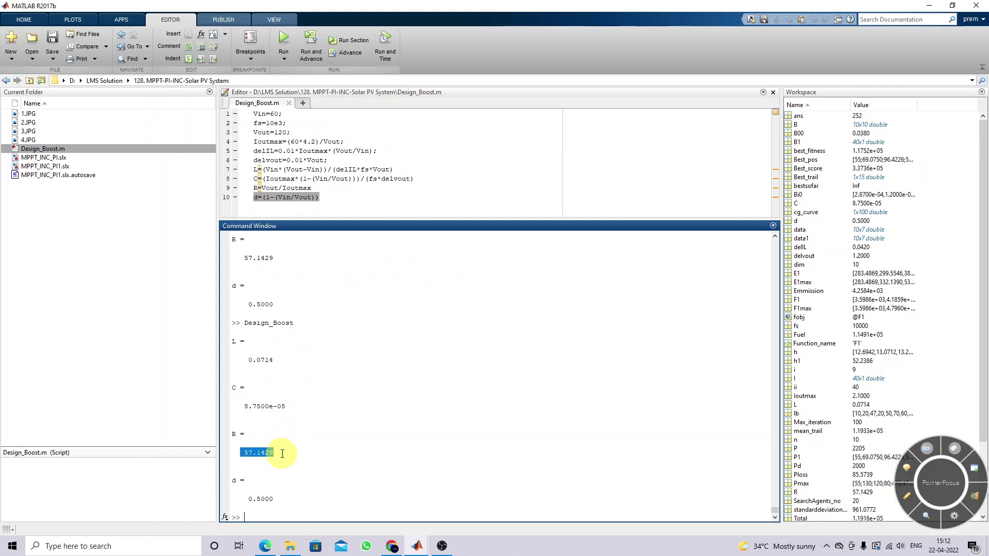
{"action": "double_click", "coordinate": [260, 498]}
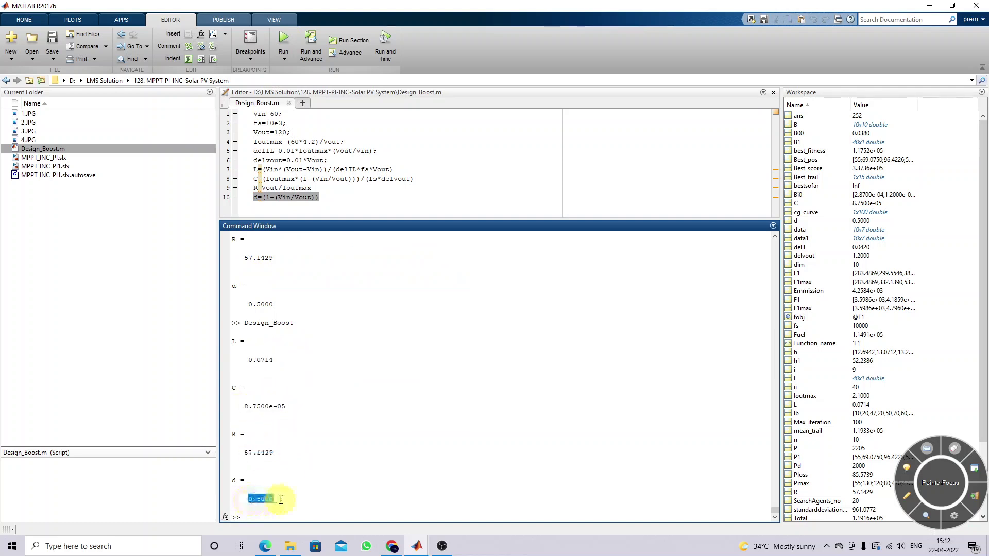
Return to the MPPT_INC_PI1 Simulink model and check the inductance set for inductor L.
{"action": "left_click", "coordinate": [417, 545]}
{"action": "left_click", "coordinate": [375, 515]}
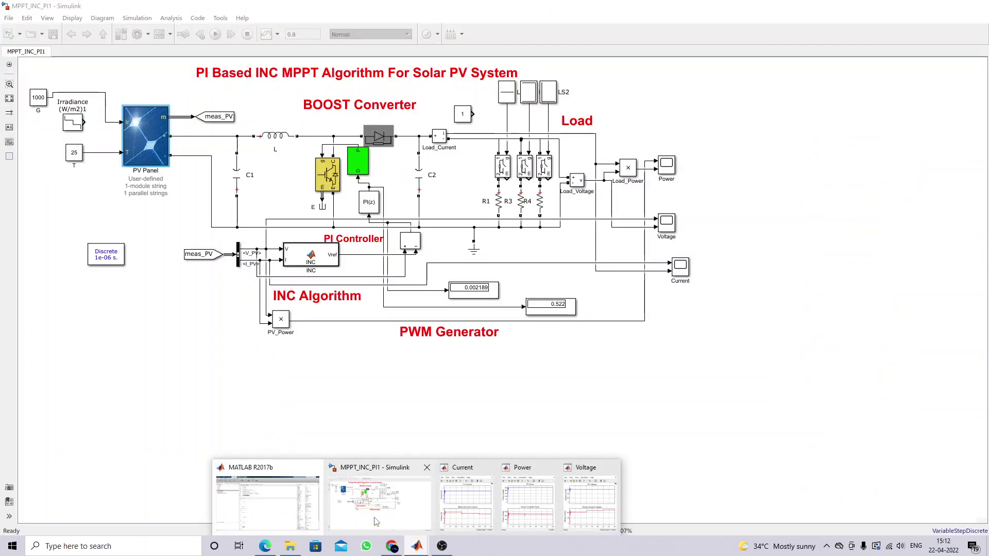
{"action": "left_click", "coordinate": [284, 140]}
{"action": "double_click", "coordinate": [283, 140]}
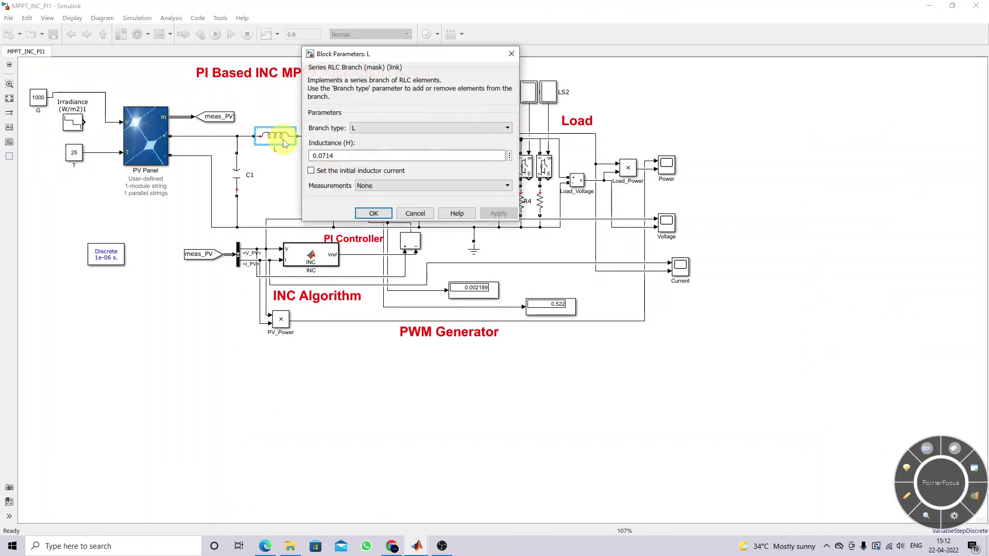
{"action": "double_click", "coordinate": [322, 155]}
{"action": "left_click", "coordinate": [374, 214]}
Check the capacitance settings of output capacitor C2 and input capacitor C1 in their block parameters.
{"action": "double_click", "coordinate": [418, 174]}
{"action": "left_click", "coordinate": [503, 252]}
{"action": "double_click", "coordinate": [236, 176]}
{"action": "double_click", "coordinate": [304, 194]}
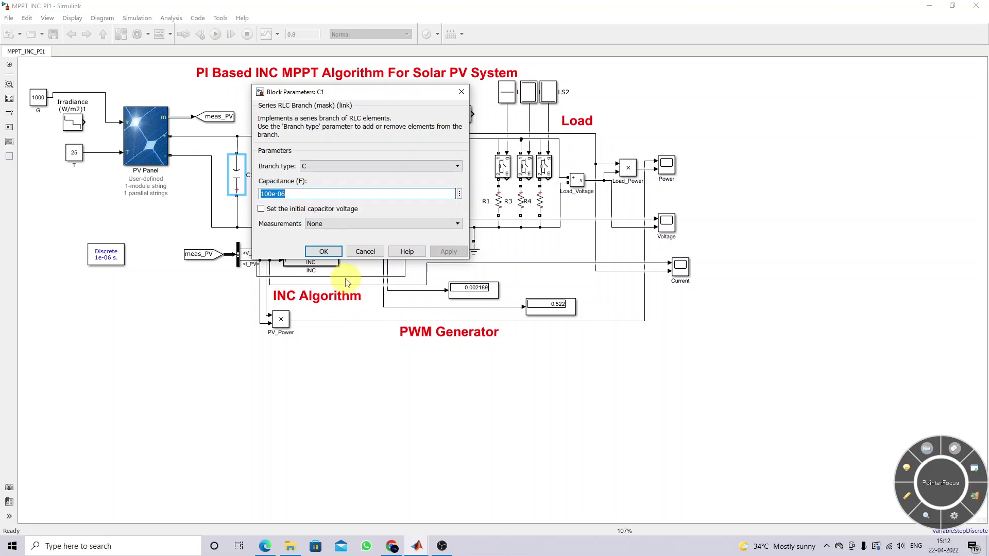
{"action": "left_click", "coordinate": [336, 252]}
Inspect the block parameters of the meas_PV Goto block connected to the PV panel's measurement output.
{"action": "left_click", "coordinate": [308, 260]}
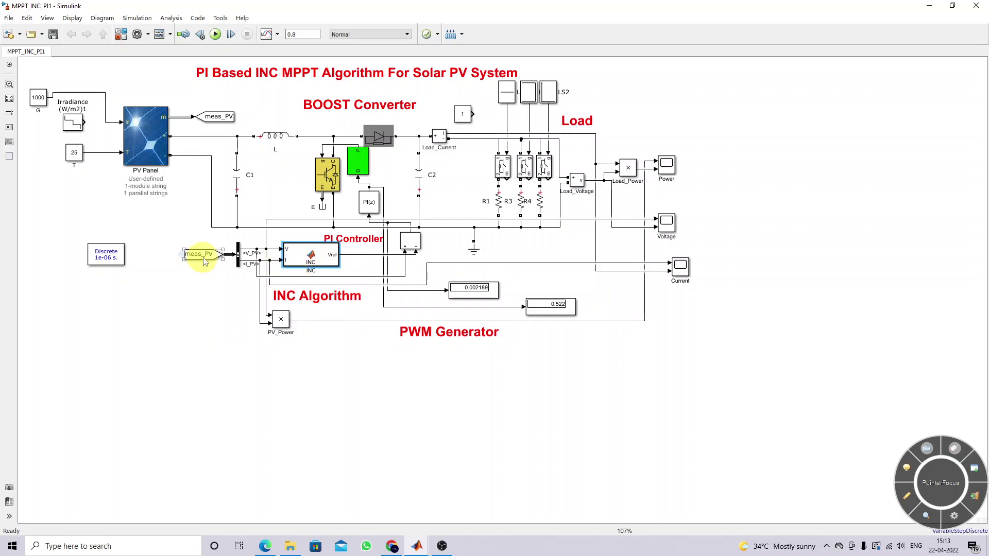
{"action": "left_click", "coordinate": [213, 118]}
{"action": "double_click", "coordinate": [213, 118]}
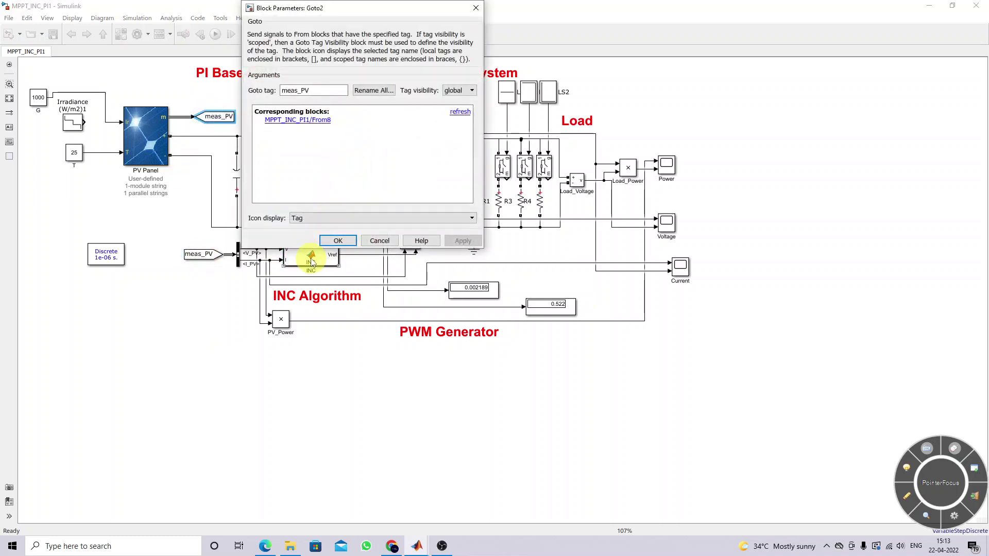
{"action": "left_click", "coordinate": [325, 242]}
{"action": "left_click", "coordinate": [205, 221]}
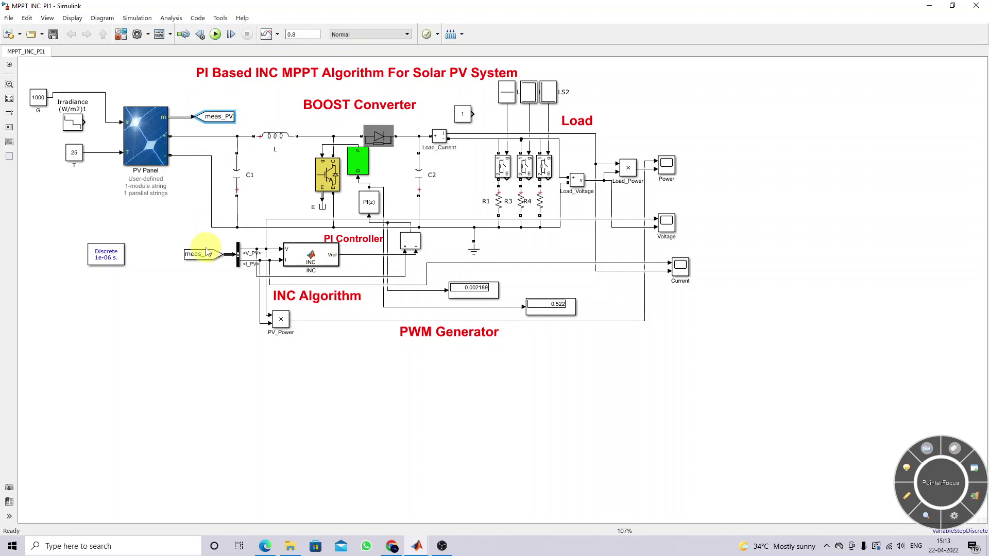
Inspect the selected V_PV and I_PV signals in the Bus Selector feeding the INC block.
{"action": "double_click", "coordinate": [239, 260]}
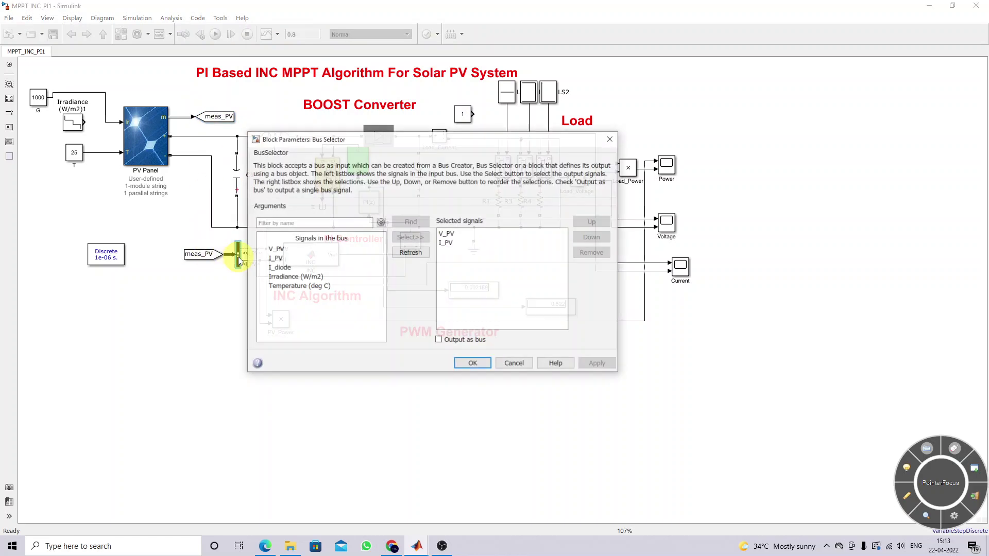
{"action": "left_click", "coordinate": [447, 235]}
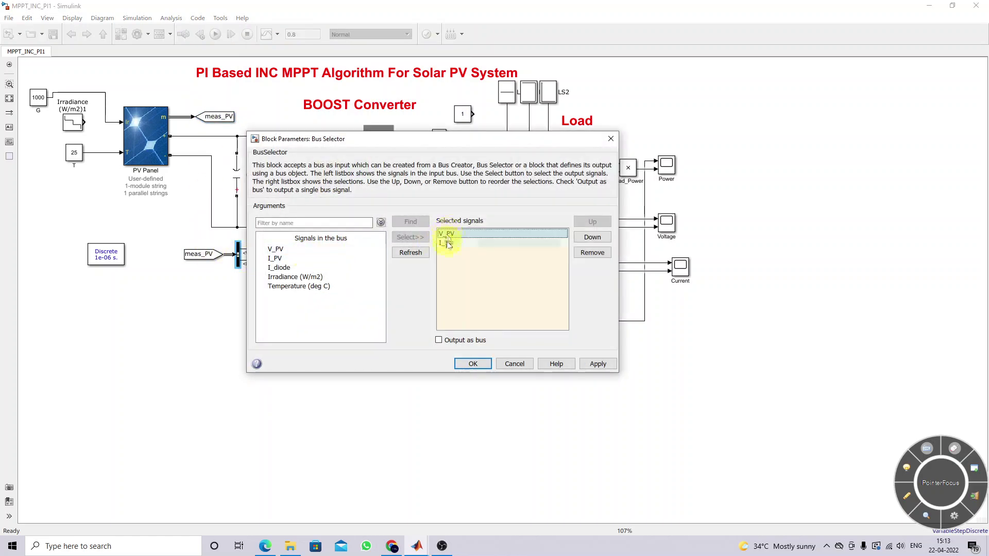
{"action": "left_click", "coordinate": [447, 243]}
{"action": "left_click", "coordinate": [473, 364]}
Open the INC function block's code and enlarge the editor area to show more of the algorithm.
{"action": "left_click", "coordinate": [294, 254]}
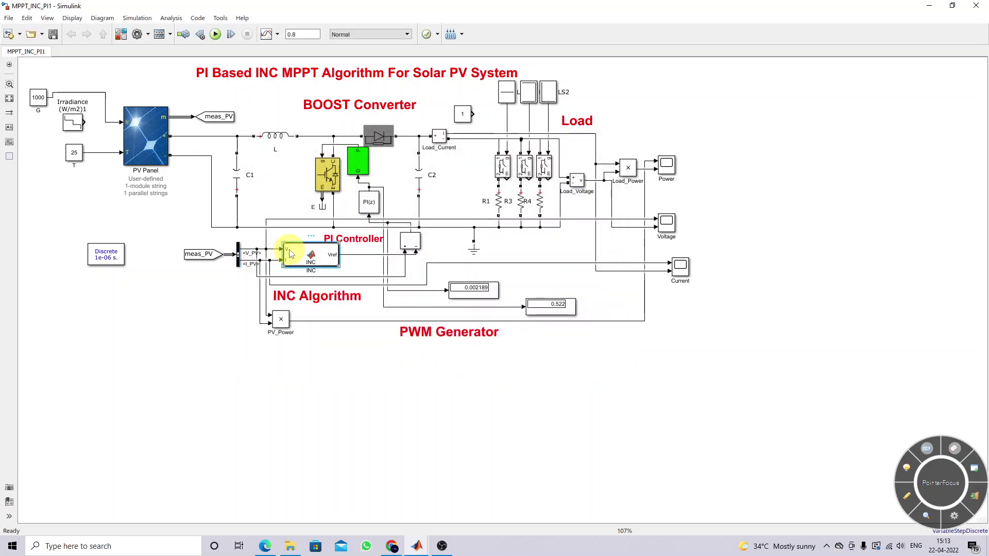
{"action": "double_click", "coordinate": [319, 259]}
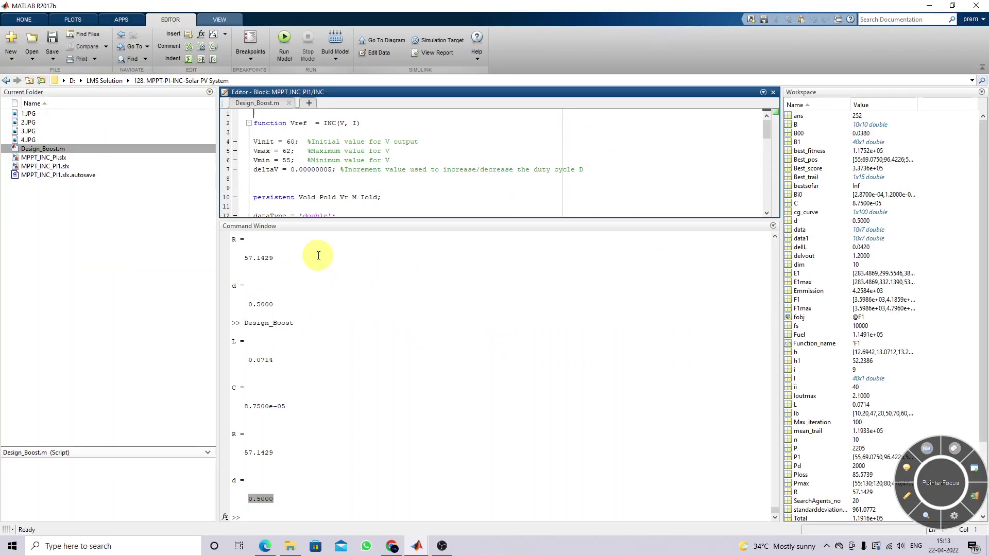
{"action": "left_click_drag", "start_coordinate": [353, 221], "coordinate": [361, 426]}
{"action": "left_click", "coordinate": [415, 184]}
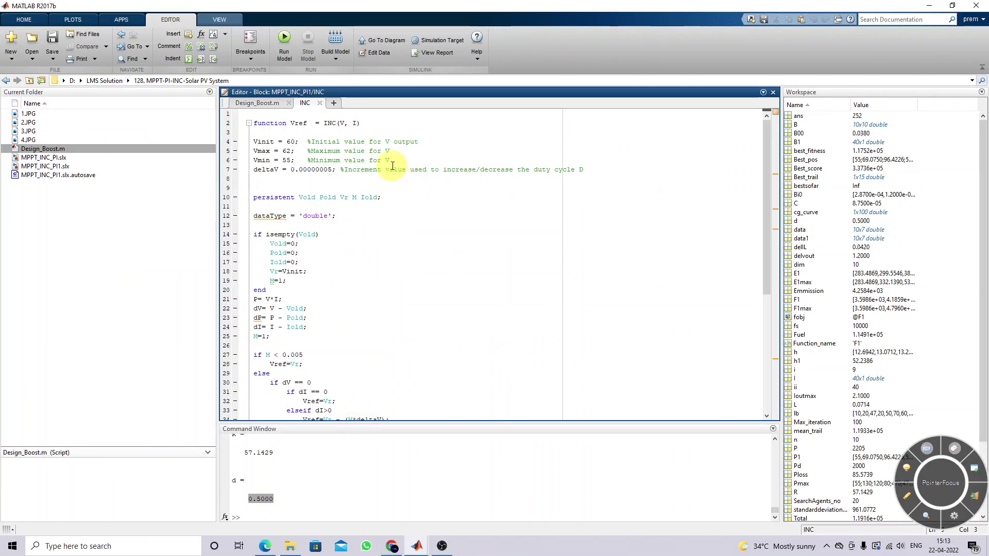
Highlight the Vinit initial-value line and the Vmin minimum-value line in the INC function code.
{"action": "left_click_drag", "start_coordinate": [255, 141], "coordinate": [435, 143]}
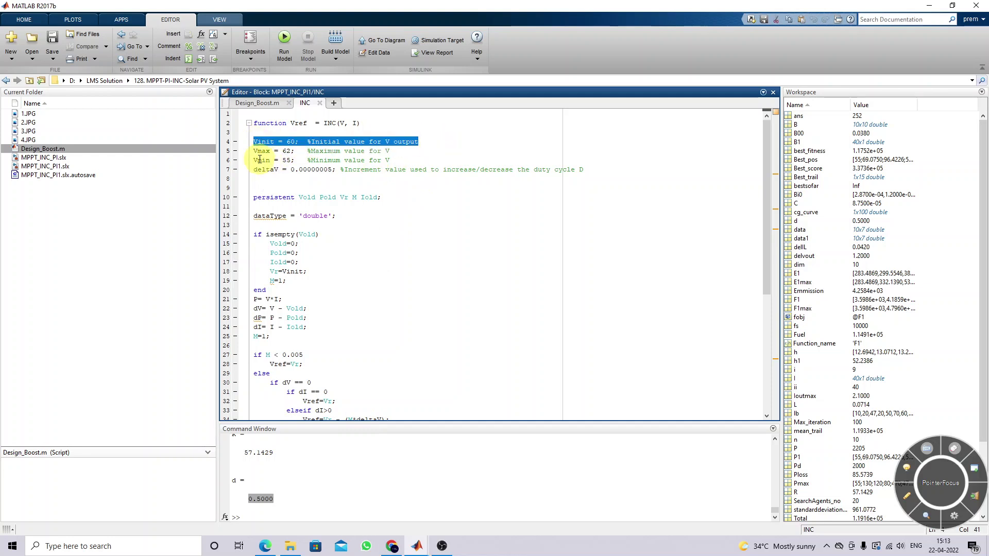
{"action": "left_click_drag", "start_coordinate": [253, 160], "coordinate": [390, 160]}
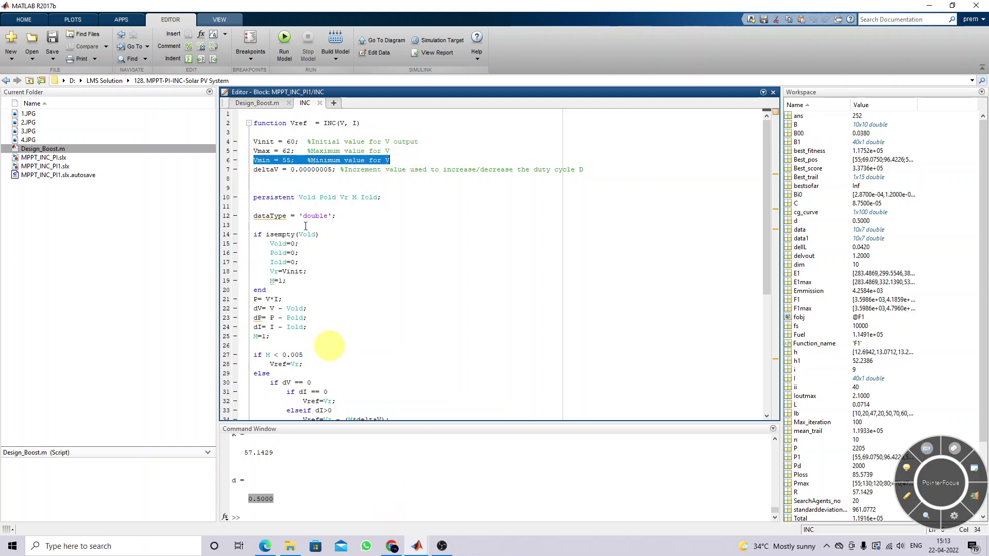
Open the PV Panel block parameters in the Simulink model, plot its I-V and P-V characteristics for the specified irradiances, and close the figure.
{"action": "mouse_move", "coordinate": [417, 542]}
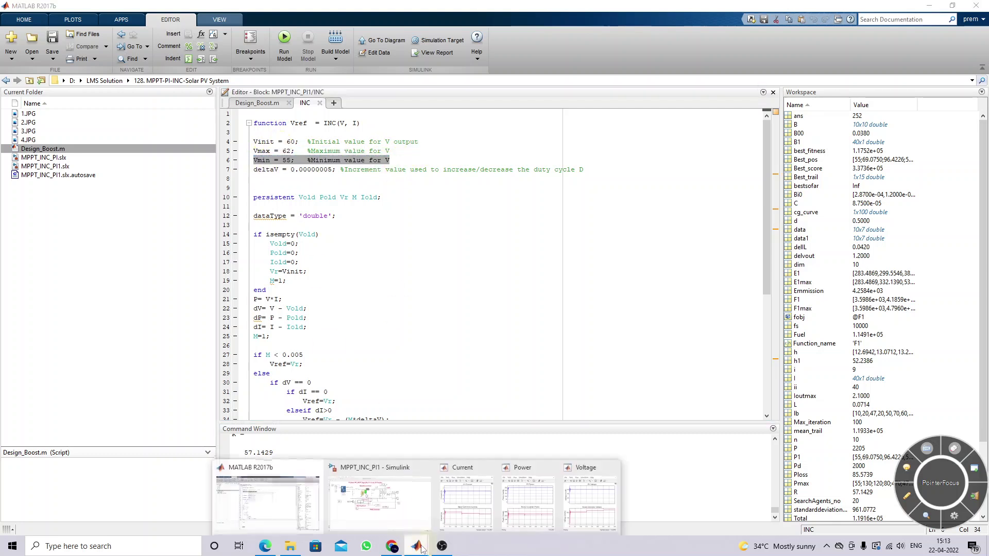
{"action": "left_click", "coordinate": [406, 521]}
{"action": "left_click", "coordinate": [165, 161]}
{"action": "double_click", "coordinate": [165, 160]}
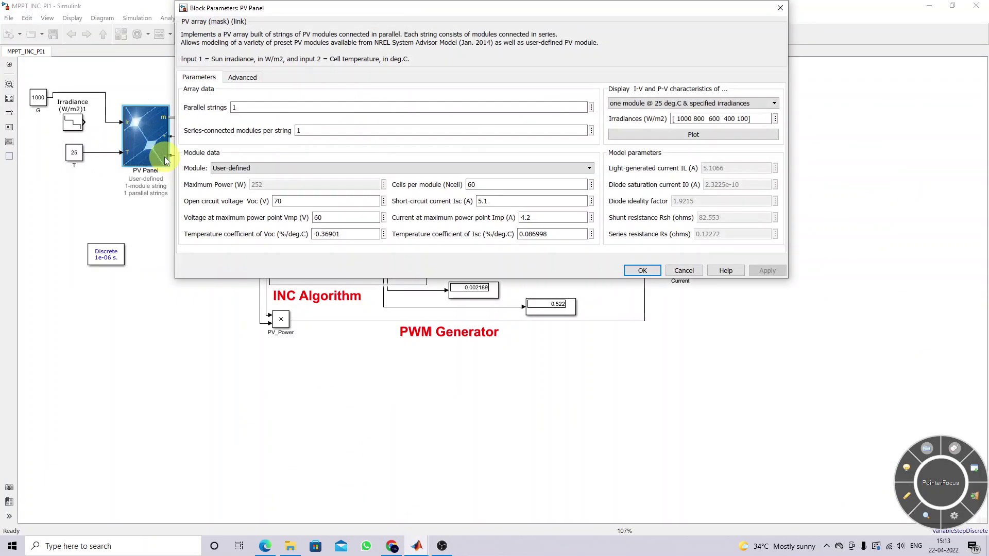
{"action": "left_click", "coordinate": [627, 137]}
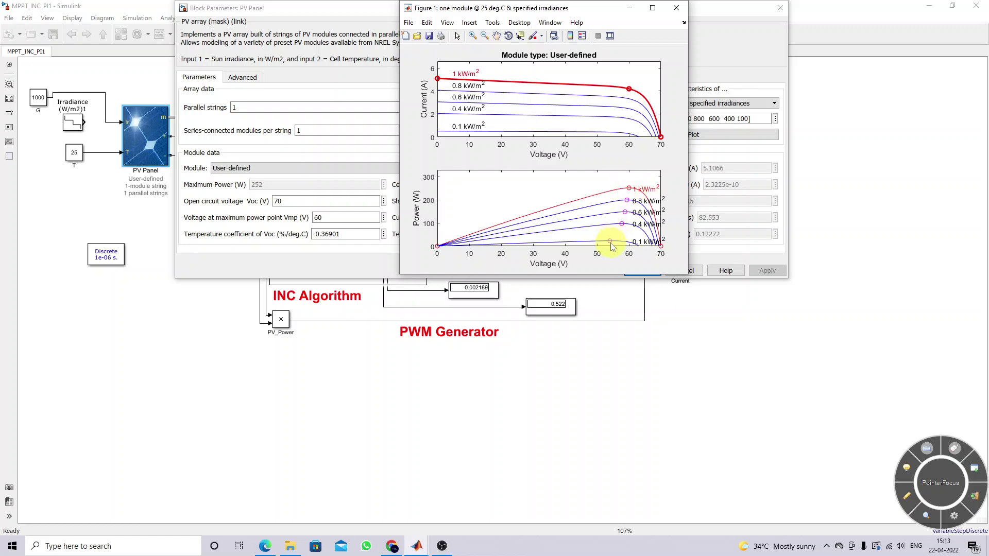
{"action": "left_click", "coordinate": [676, 8]}
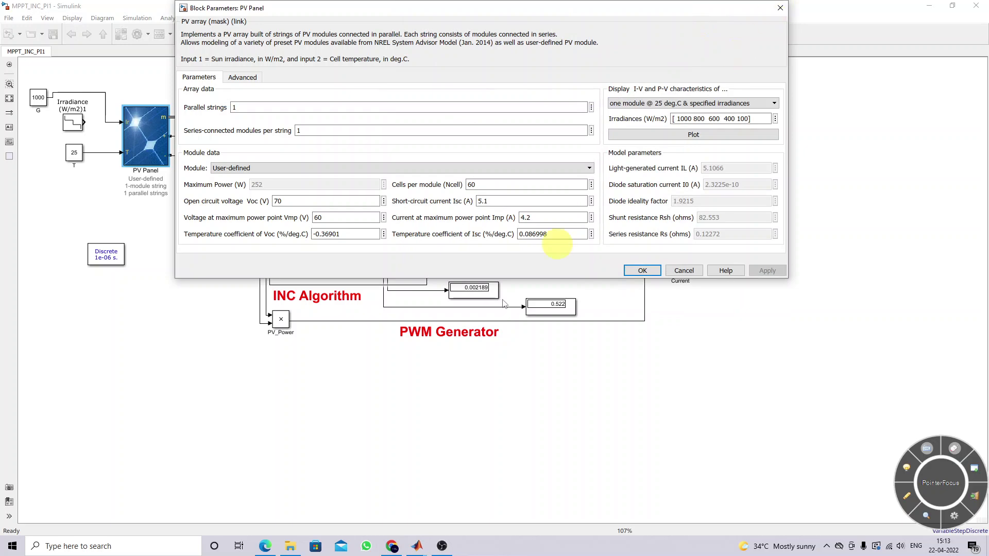
Return to the INC function code in the MATLAB editor and highlight the value assigned to Vmin.
{"action": "left_click", "coordinate": [416, 547]}
{"action": "left_click", "coordinate": [289, 508]}
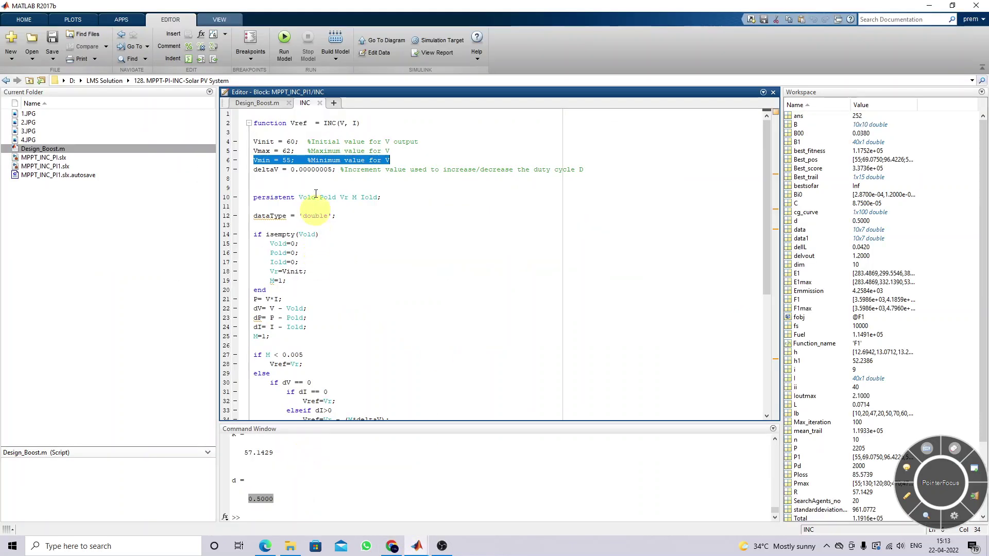
{"action": "left_click_drag", "start_coordinate": [283, 152], "coordinate": [307, 161]}
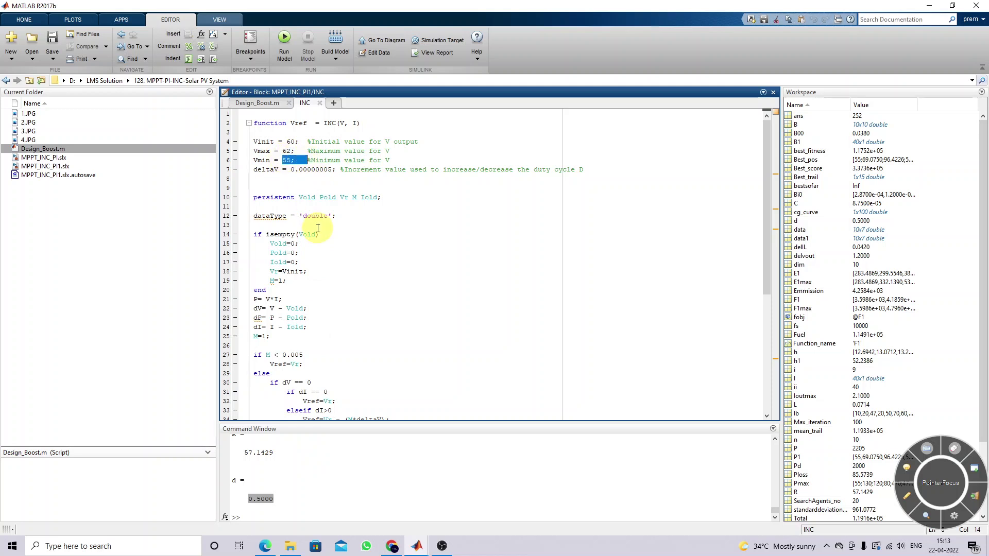
Examine the deltaV line, highlighting the increment value and its duty-cycle comment.
{"action": "left_click", "coordinate": [328, 169]}
{"action": "left_click_drag", "start_coordinate": [258, 170], "coordinate": [571, 176]}
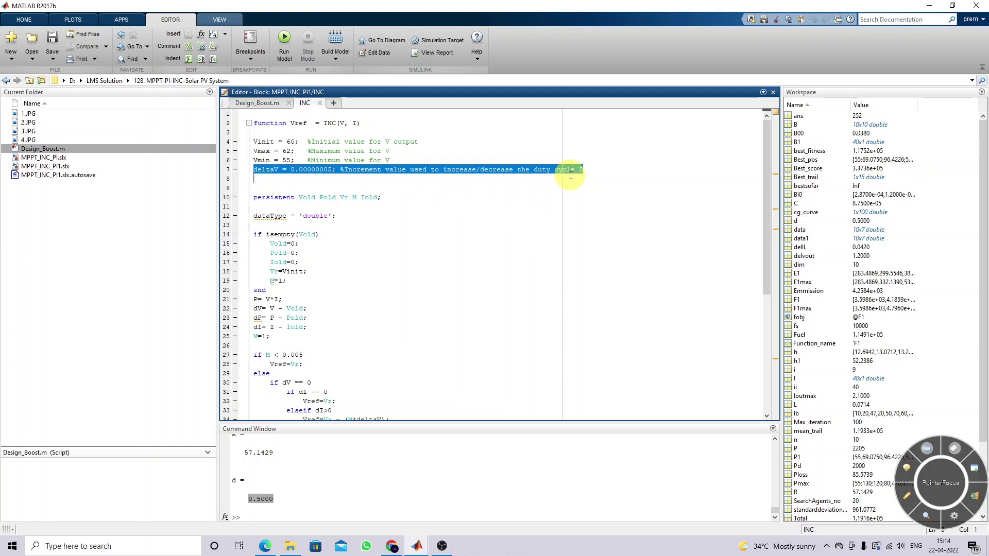
{"action": "left_click_drag", "start_coordinate": [336, 169], "coordinate": [262, 169]}
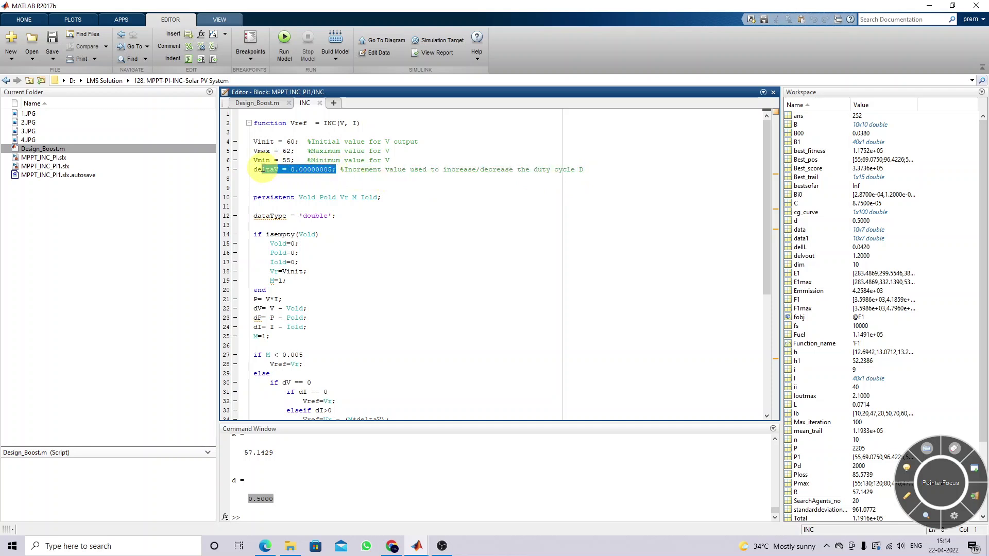
{"action": "left_click", "coordinate": [379, 198]}
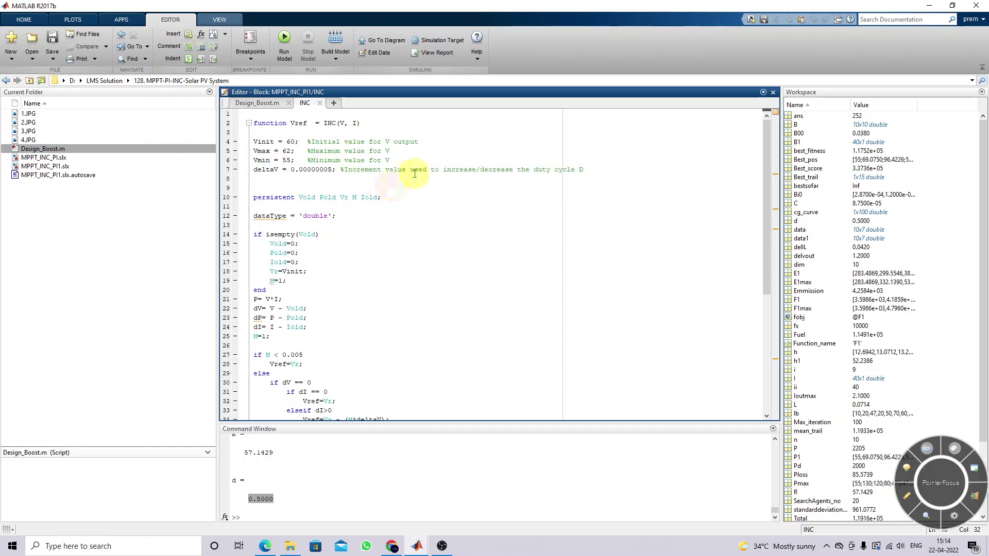
Examine the persistent variable declaration, highlighting Vold and Iold.
{"action": "scroll", "coordinate": [414, 173], "scroll_direction": "down", "scroll_amount": 2}
{"action": "mouse_move", "coordinate": [301, 141]}
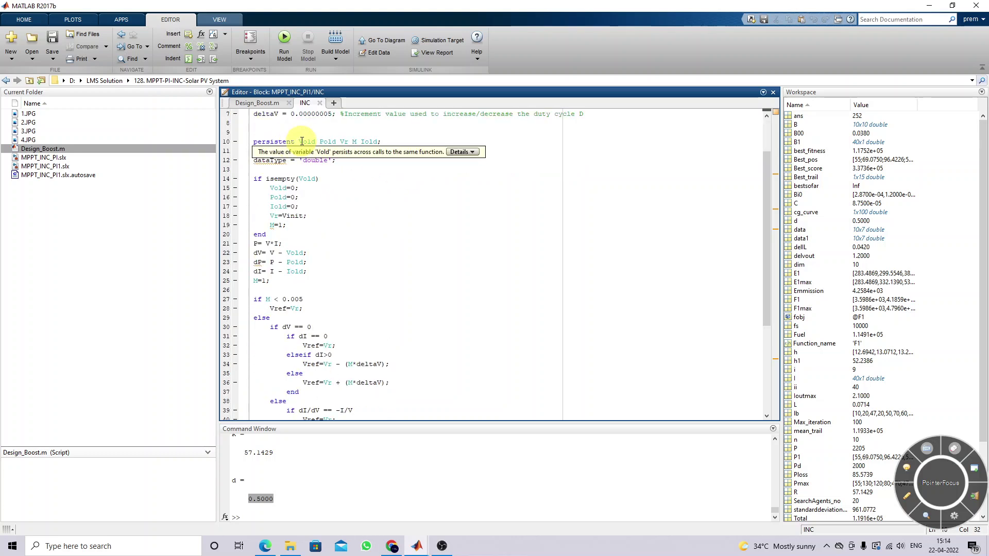
{"action": "left_click_drag", "start_coordinate": [300, 141], "coordinate": [308, 142]}
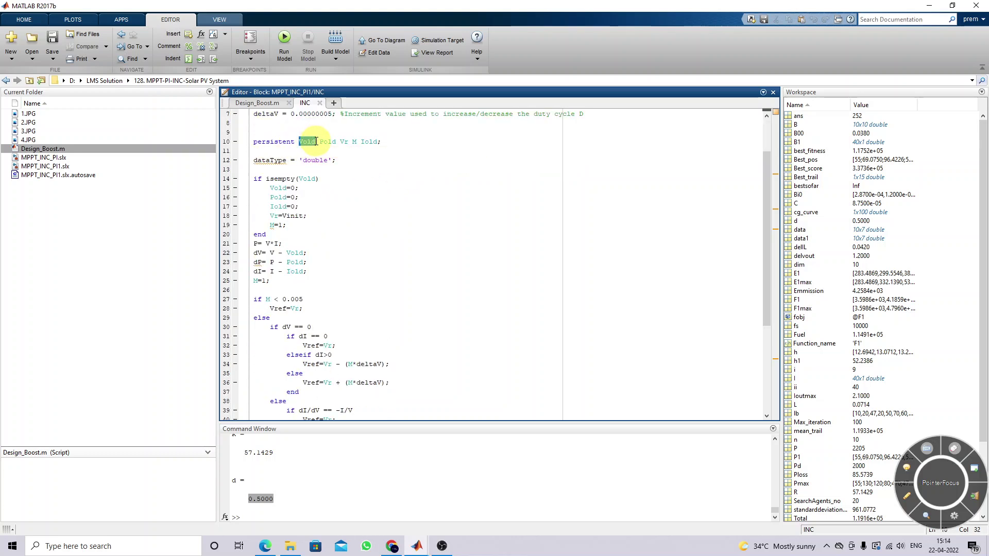
{"action": "left_click_drag", "start_coordinate": [360, 142], "coordinate": [375, 150]}
{"action": "left_click", "coordinate": [364, 194]}
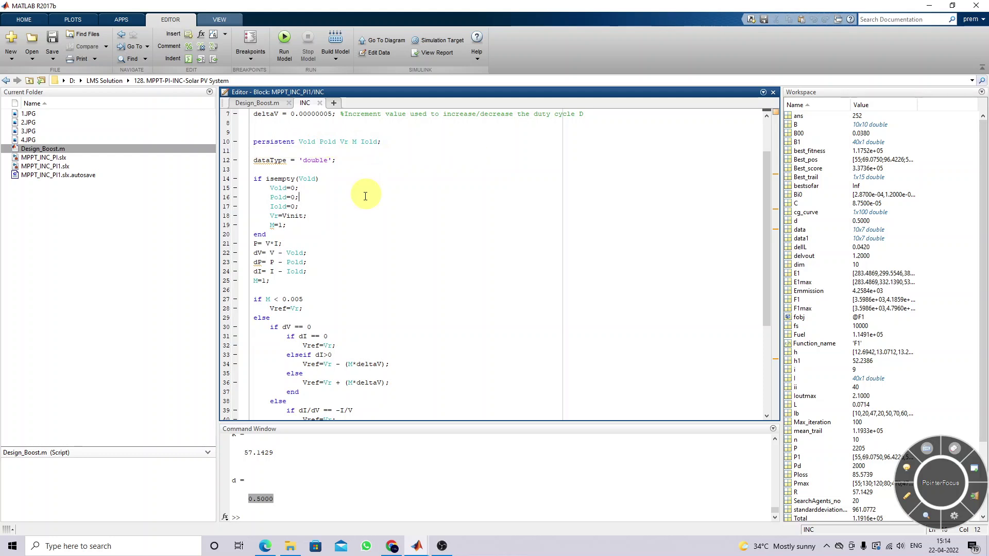
Review the isempty(Vold) initialization block, highlighting the zeroed old values and the Vr=Vinit assignment.
{"action": "scroll", "coordinate": [291, 195], "scroll_direction": "down", "scroll_amount": 1}
{"action": "left_click_drag", "start_coordinate": [266, 160], "coordinate": [300, 179]}
{"action": "left_click", "coordinate": [269, 188]}
{"action": "left_click_drag", "start_coordinate": [268, 189], "coordinate": [329, 197]}
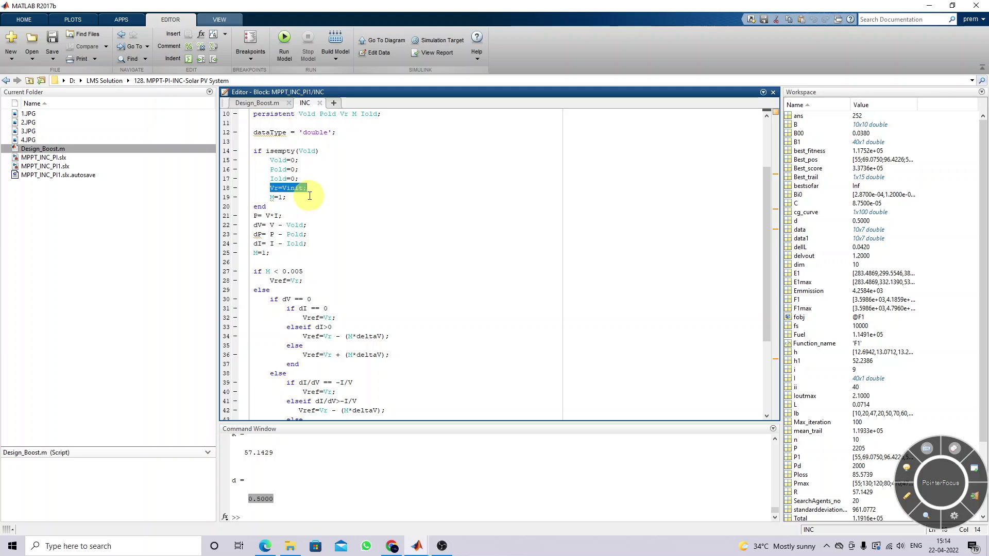
Review the power calculation P=V*I and the dV, dP and dI difference lines.
{"action": "scroll", "coordinate": [310, 196], "scroll_direction": "down", "scroll_amount": 2}
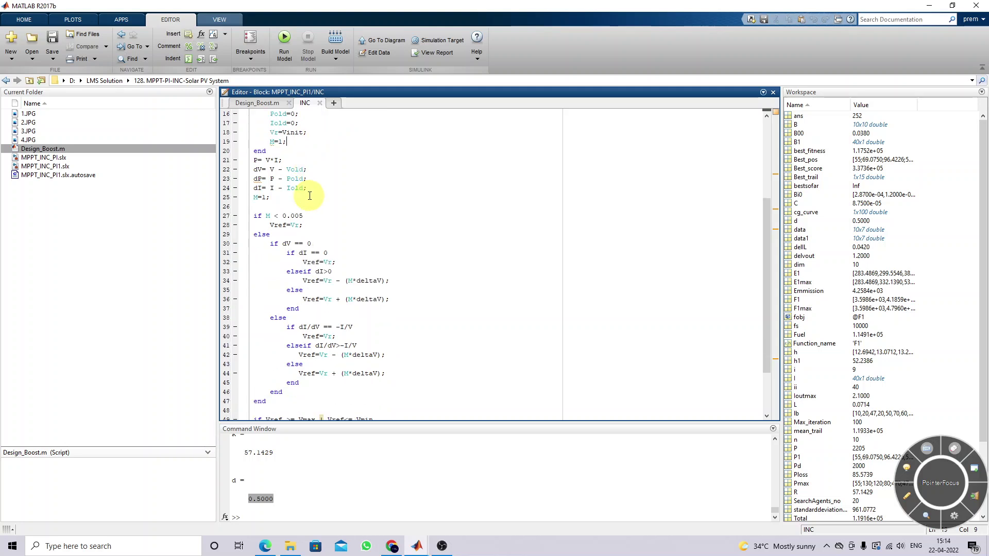
{"action": "left_click_drag", "start_coordinate": [255, 159], "coordinate": [324, 178]}
{"action": "left_click", "coordinate": [256, 169]}
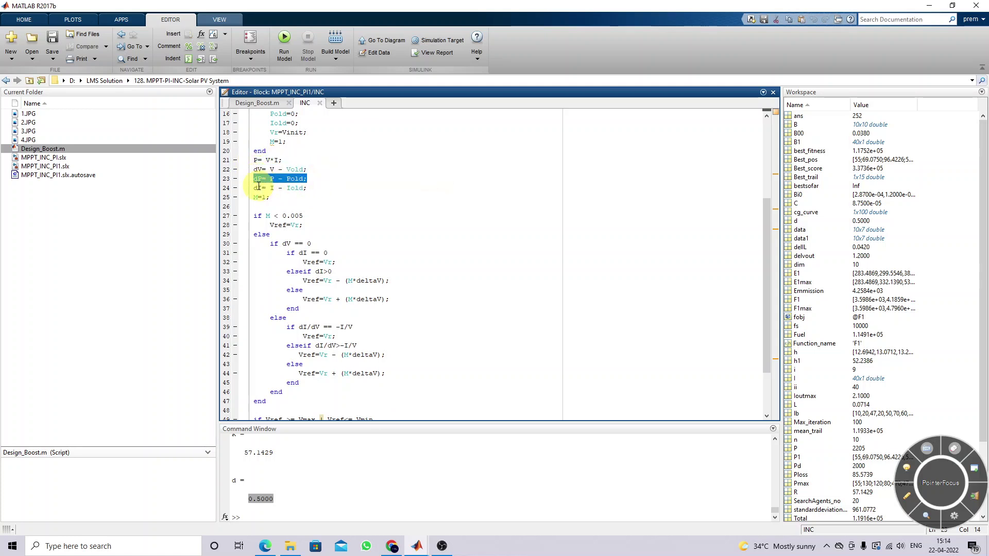
{"action": "left_click_drag", "start_coordinate": [255, 188], "coordinate": [323, 191]}
{"action": "left_click", "coordinate": [349, 216]}
Examine the nested dV == 0 and dI == 0 conditions and highlight their Vref=Vr assignment.
{"action": "scroll", "coordinate": [349, 213], "scroll_direction": "down", "scroll_amount": 2}
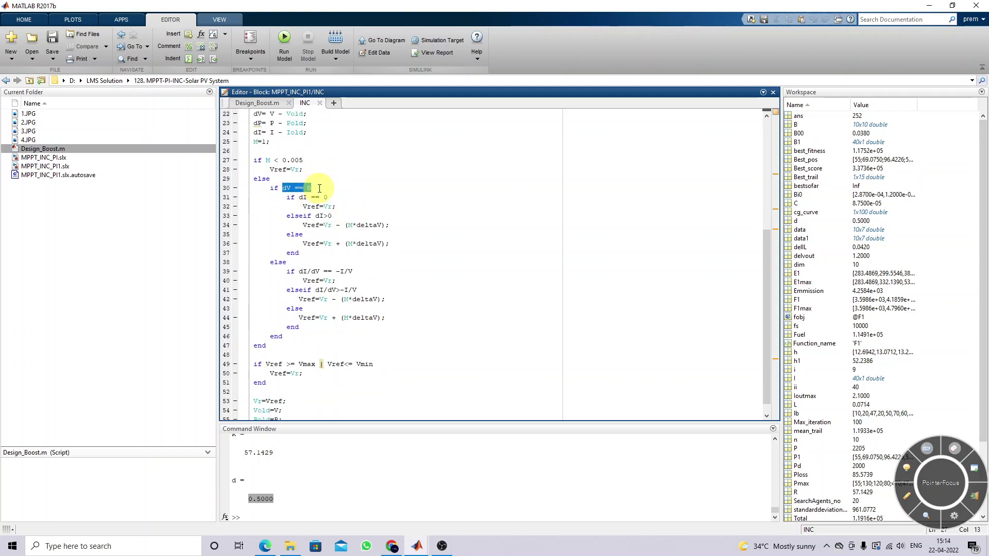
{"action": "left_click_drag", "start_coordinate": [299, 198], "coordinate": [331, 198]}
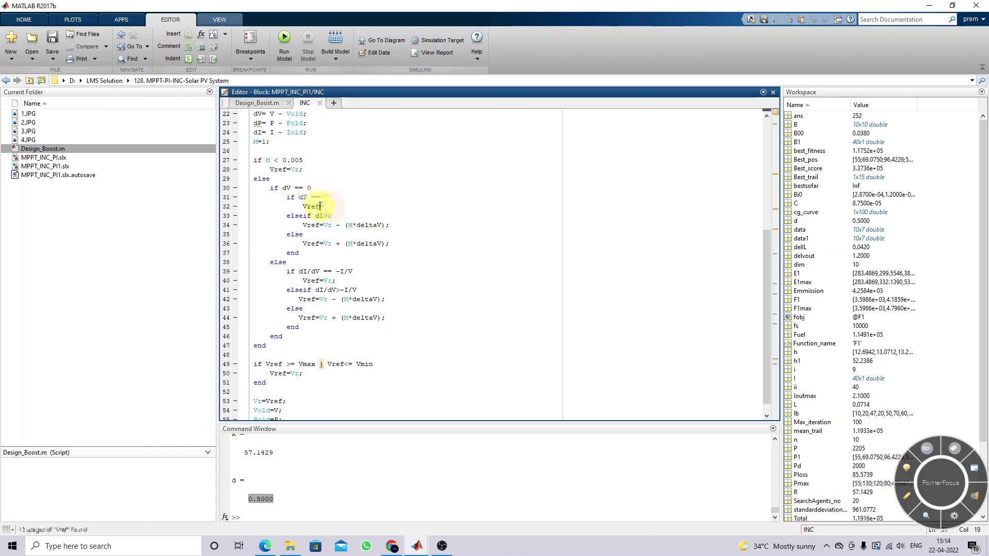
{"action": "left_click", "coordinate": [320, 206]}
{"action": "left_click", "coordinate": [343, 207]}
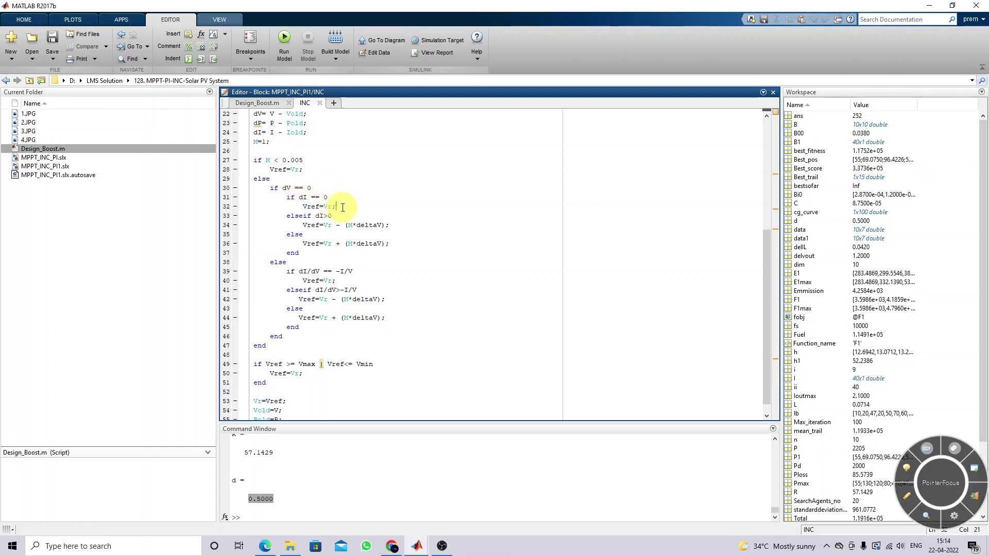
{"action": "left_click_drag", "start_coordinate": [303, 206], "coordinate": [304, 207]}
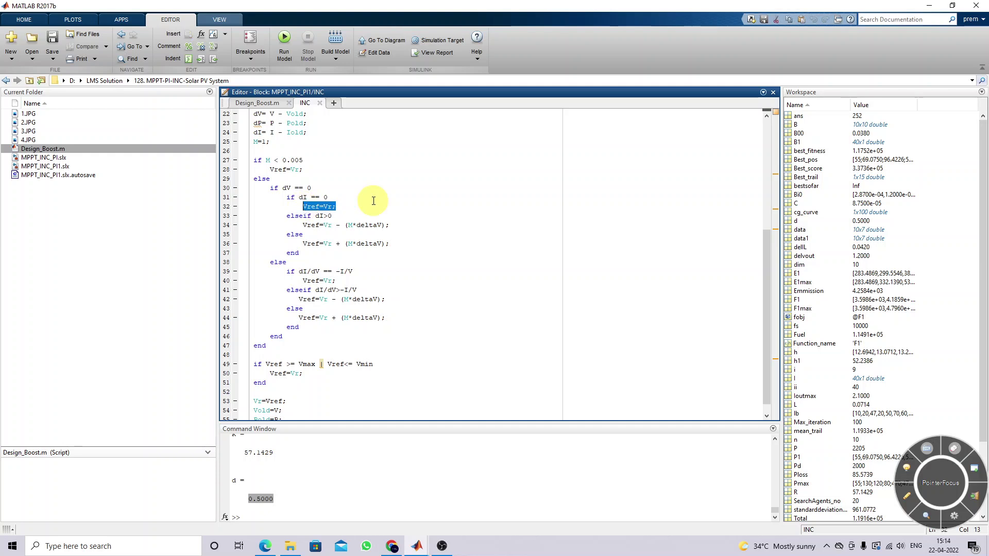
{"action": "left_click", "coordinate": [331, 207]}
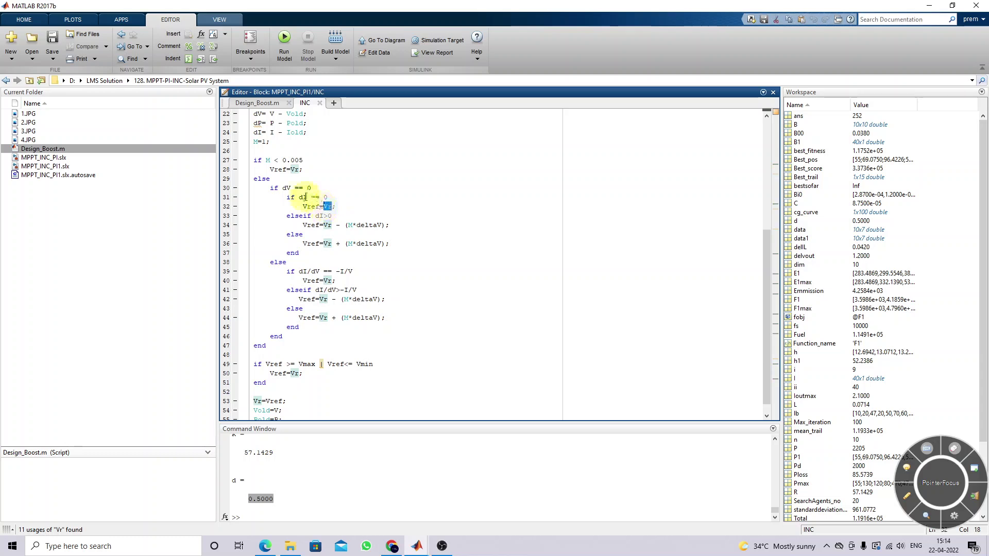
Trace Vr back to its Vinit assignment in the initialization block, then return to the elseif dI>0 branch.
{"action": "scroll", "coordinate": [308, 195], "scroll_direction": "up", "scroll_amount": 3}
{"action": "left_click_drag", "start_coordinate": [304, 161], "coordinate": [281, 161]}
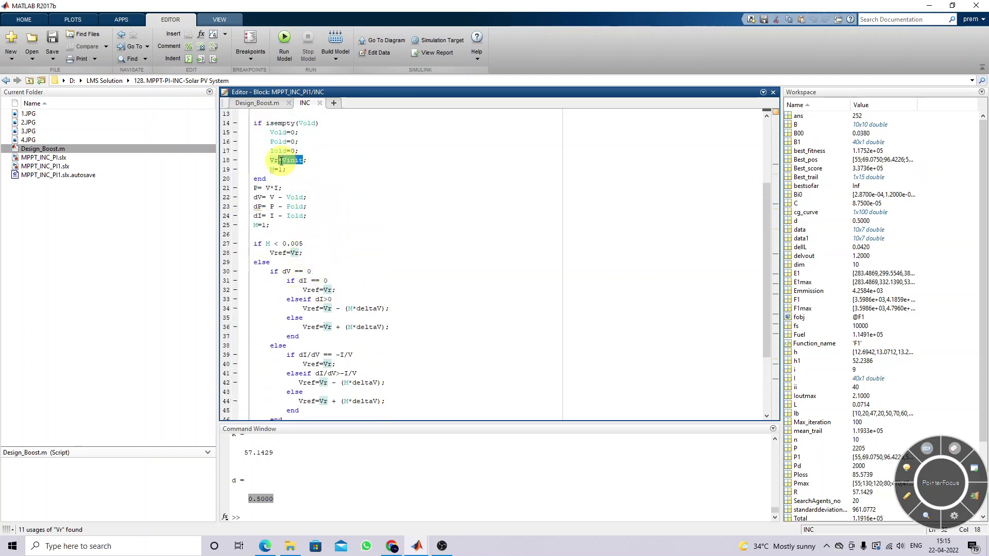
{"action": "scroll", "coordinate": [340, 239], "scroll_direction": "down", "scroll_amount": 3}
{"action": "left_click", "coordinate": [329, 220]}
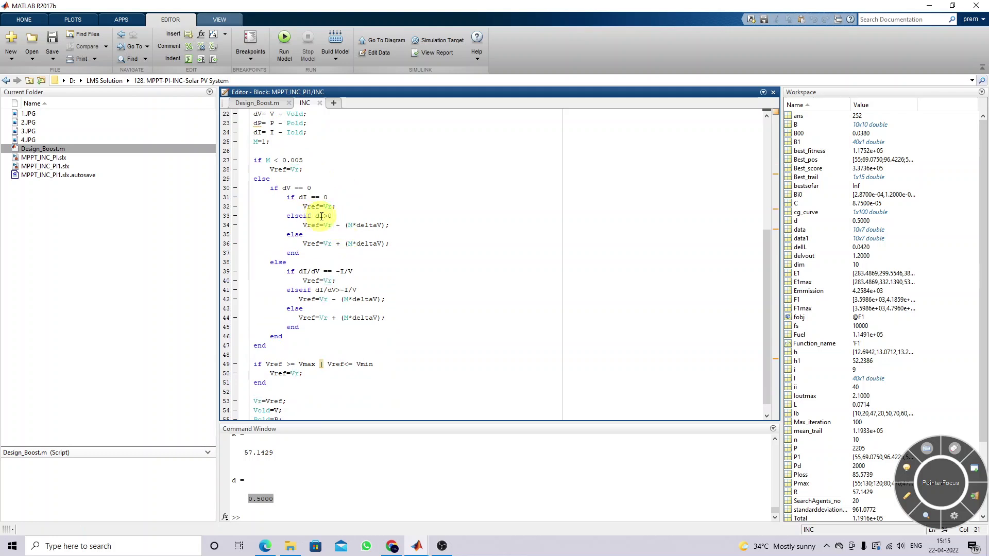
Compare the dI>0 branch's Vref=Vr - (M*deltaV) line with the else branch's Vref=Vr + (M*deltaV) line.
{"action": "left_click", "coordinate": [315, 225]}
{"action": "scroll", "coordinate": [314, 224], "scroll_direction": "down", "scroll_amount": 1}
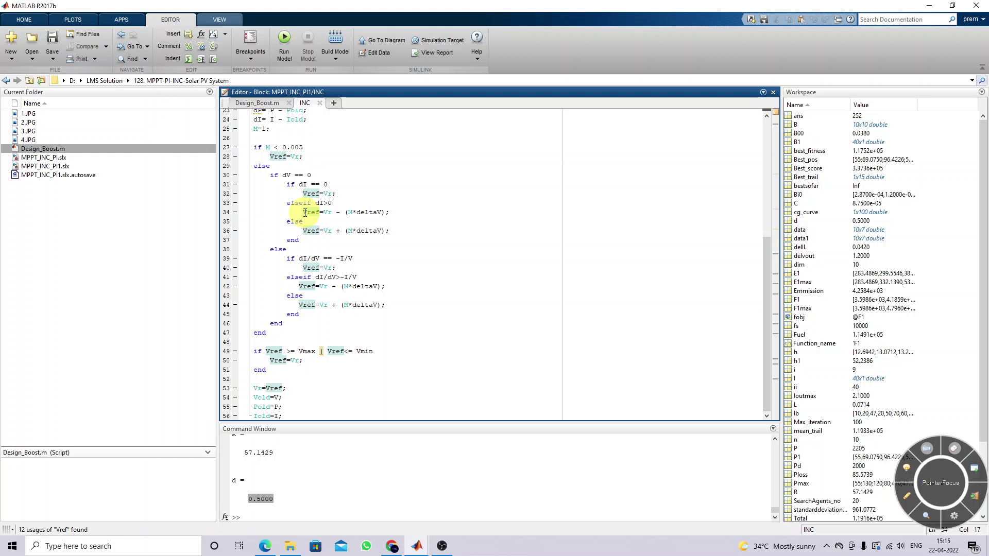
{"action": "left_click_drag", "start_coordinate": [303, 212], "coordinate": [393, 213]}
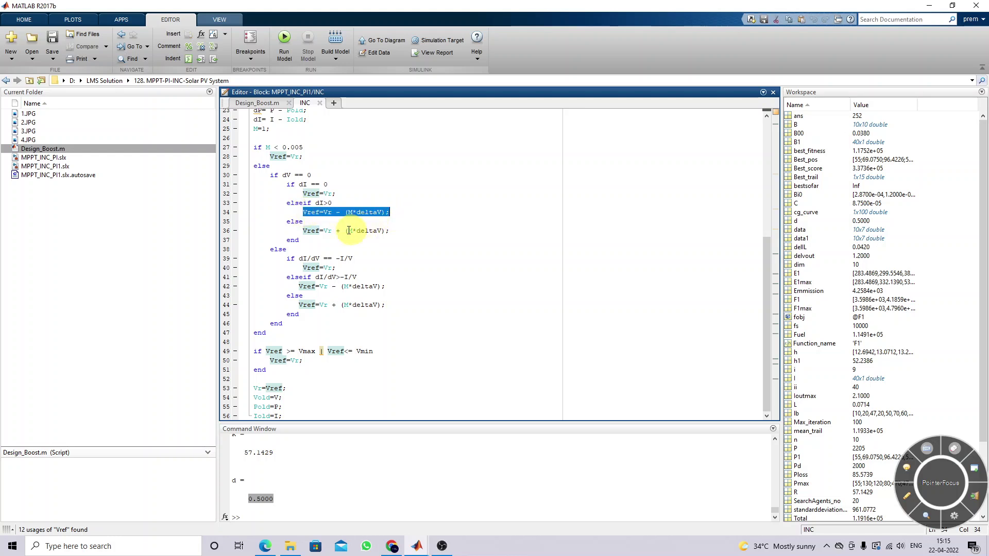
{"action": "left_click", "coordinate": [312, 230]}
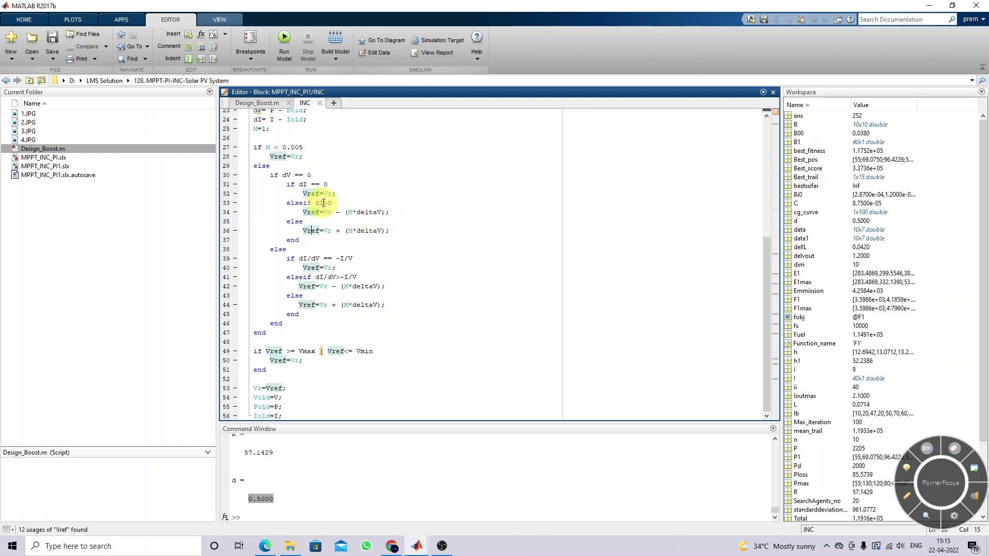
{"action": "left_click_drag", "start_coordinate": [303, 230], "coordinate": [391, 230]}
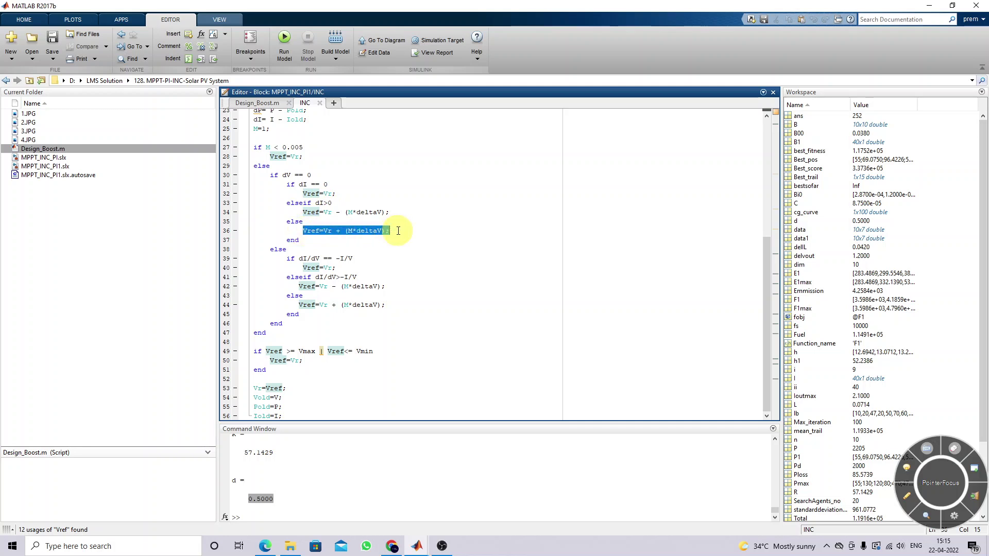
{"action": "left_click", "coordinate": [379, 248]}
Highlight the dV == 0 condition and the dI/dV == -I/V condition in the outer else branch.
{"action": "left_click_drag", "start_coordinate": [279, 175], "coordinate": [323, 176]}
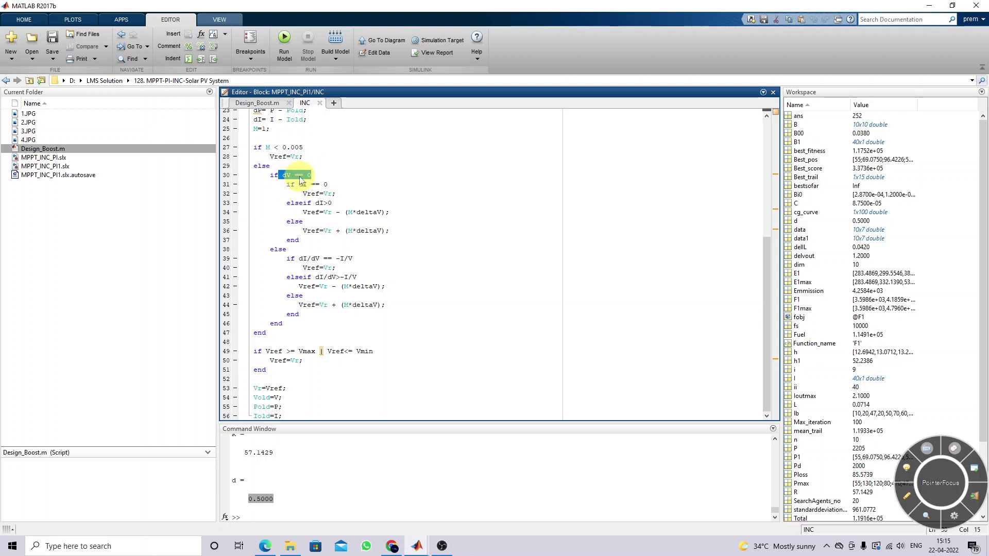
{"action": "left_click", "coordinate": [300, 259]}
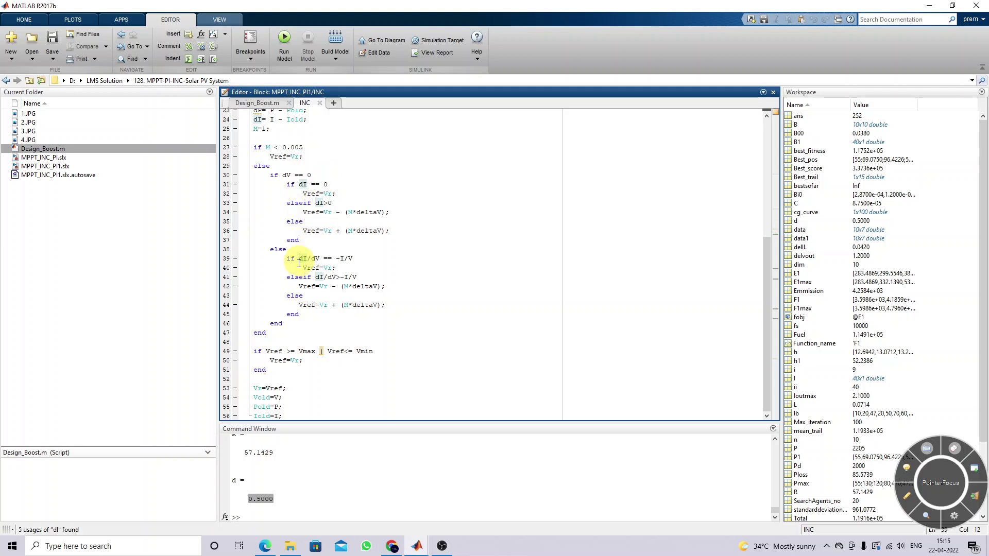
{"action": "left_click_drag", "start_coordinate": [300, 259], "coordinate": [360, 259]}
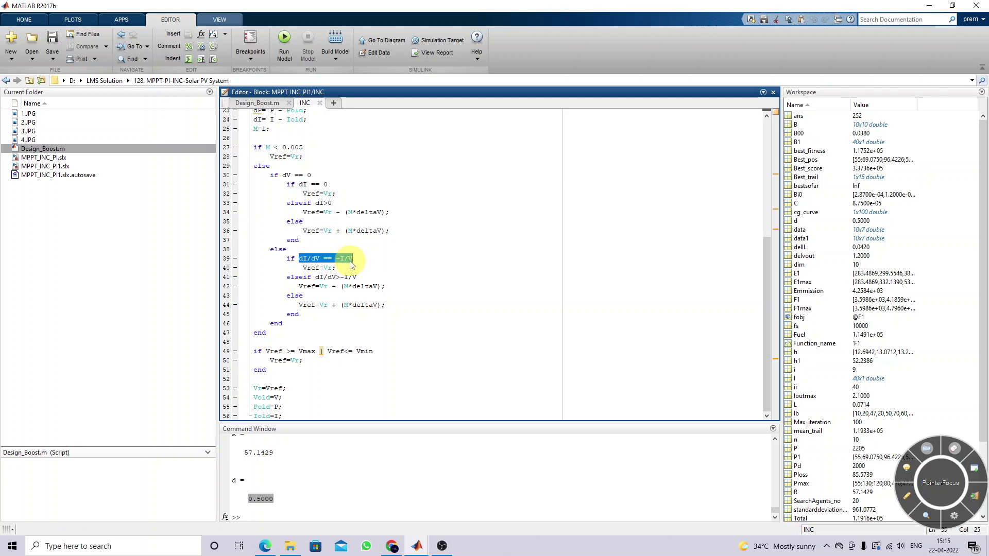
{"action": "left_click", "coordinate": [442, 546]}
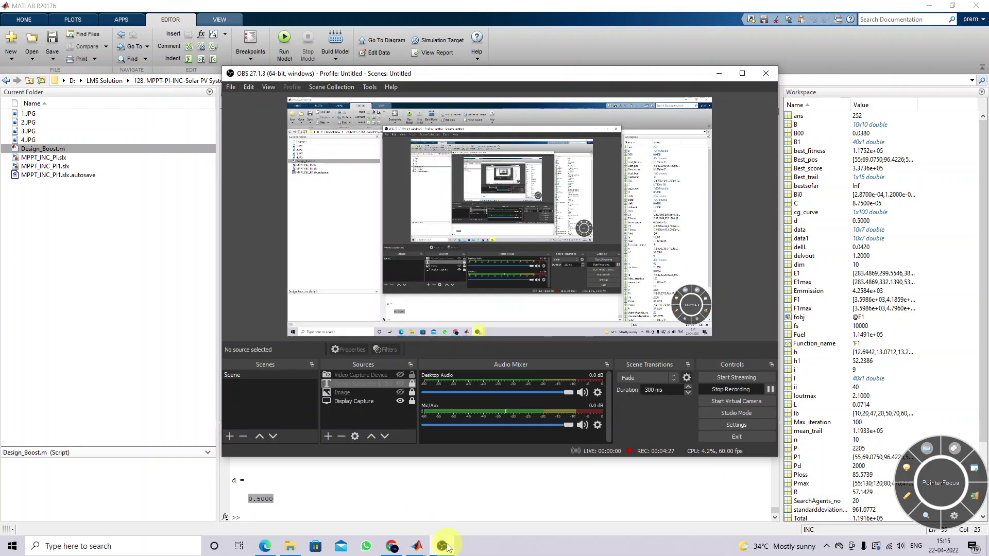
{"action": "left_click", "coordinate": [444, 546]}
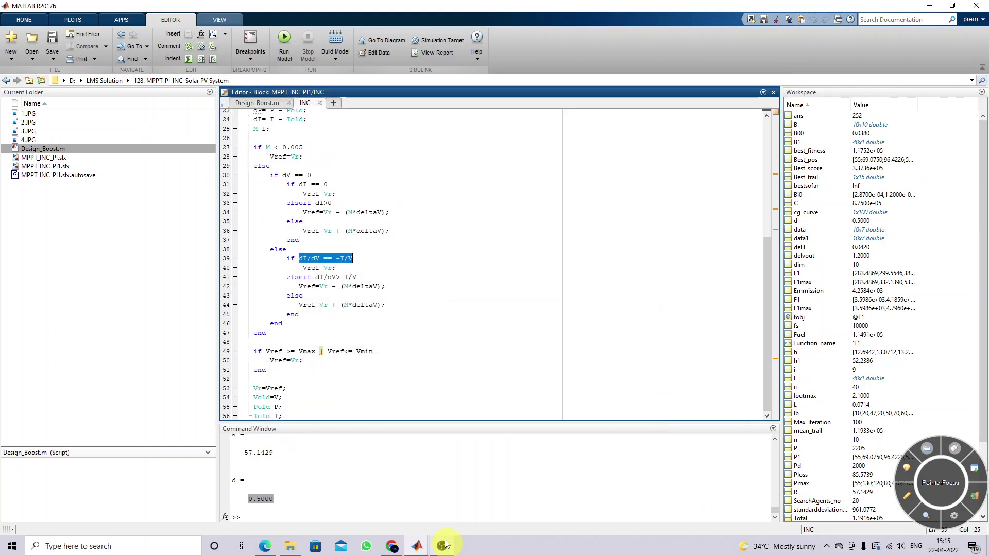
Highlight the Vref=Vr assignment under dI/dV == -I/V and the following elseif condition dI/dV>-I/V.
{"action": "left_click", "coordinate": [323, 259]}
{"action": "left_click_drag", "start_coordinate": [304, 268], "coordinate": [346, 269]}
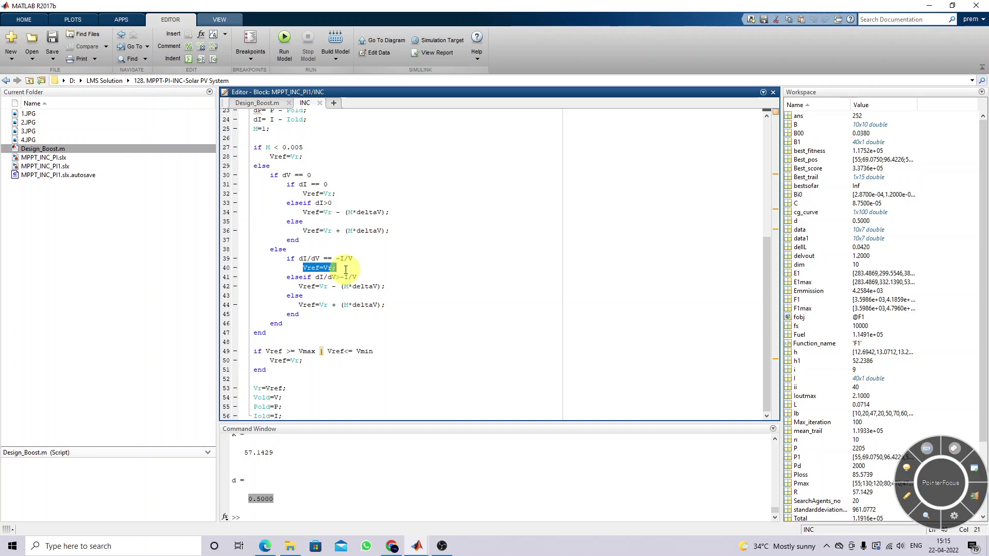
{"action": "left_click", "coordinate": [315, 278]}
{"action": "left_click_drag", "start_coordinate": [316, 278], "coordinate": [378, 278]}
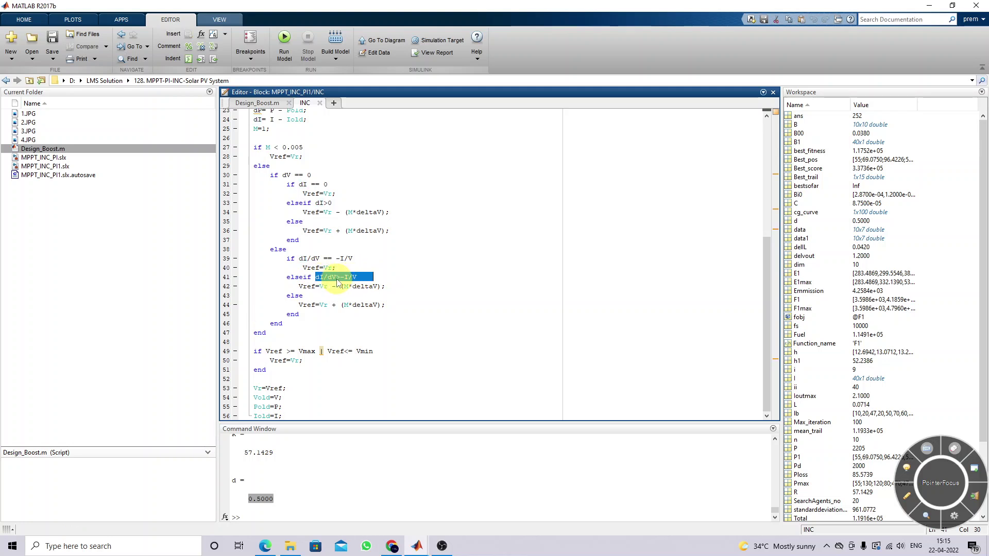
Compare the Vref=Vr - (M*deltaV) line under elseif dI/dV>-I/V with the Vref=Vr + (M*deltaV) line in its else branch.
{"action": "left_click_drag", "start_coordinate": [300, 289], "coordinate": [402, 288]}
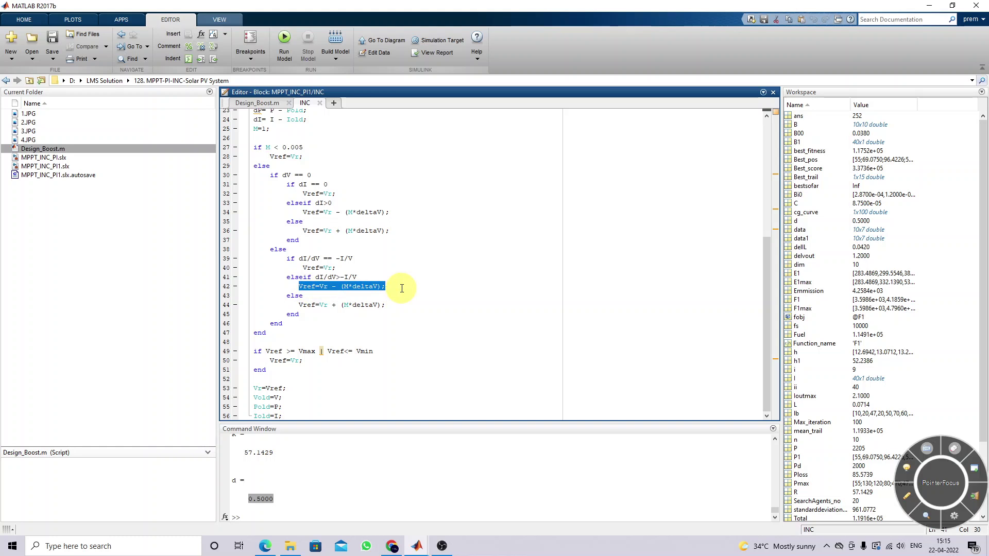
{"action": "left_click_drag", "start_coordinate": [299, 305], "coordinate": [387, 306]}
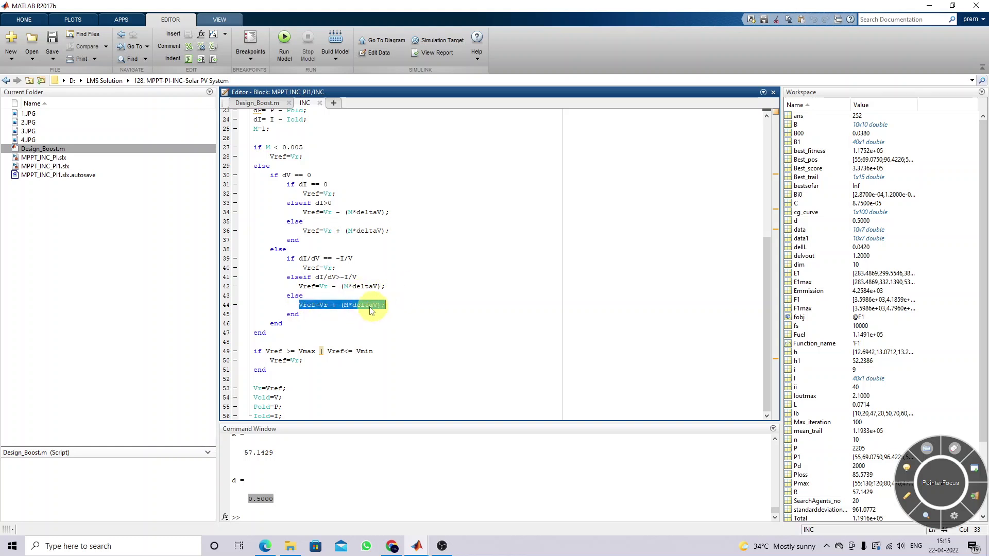
{"action": "left_click", "coordinate": [369, 311]}
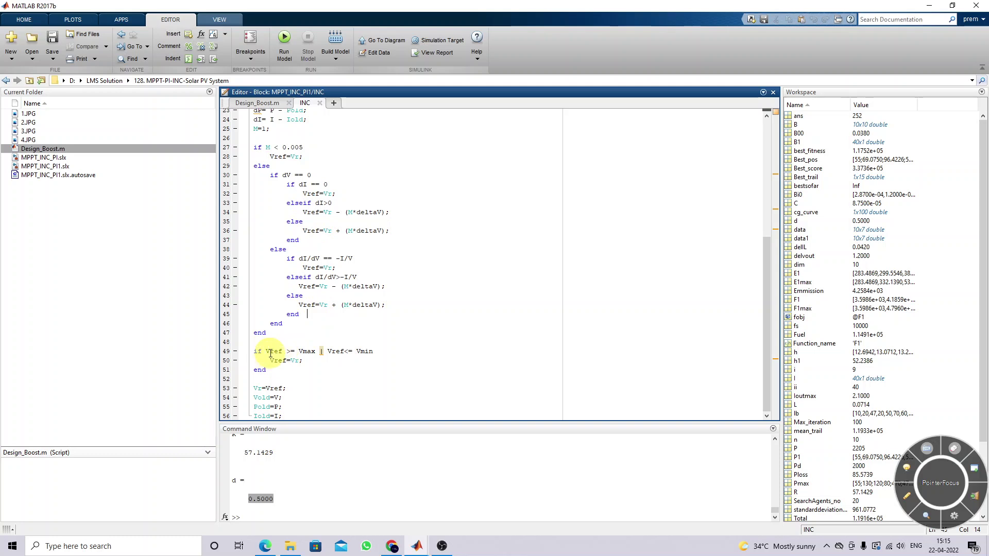
Examine the limit check of Vref against Vmax and Vmin and its fallback assignment Vref=Vr.
{"action": "left_click_drag", "start_coordinate": [266, 351], "coordinate": [299, 352]}
{"action": "double_click", "coordinate": [306, 352]}
{"action": "double_click", "coordinate": [364, 352]}
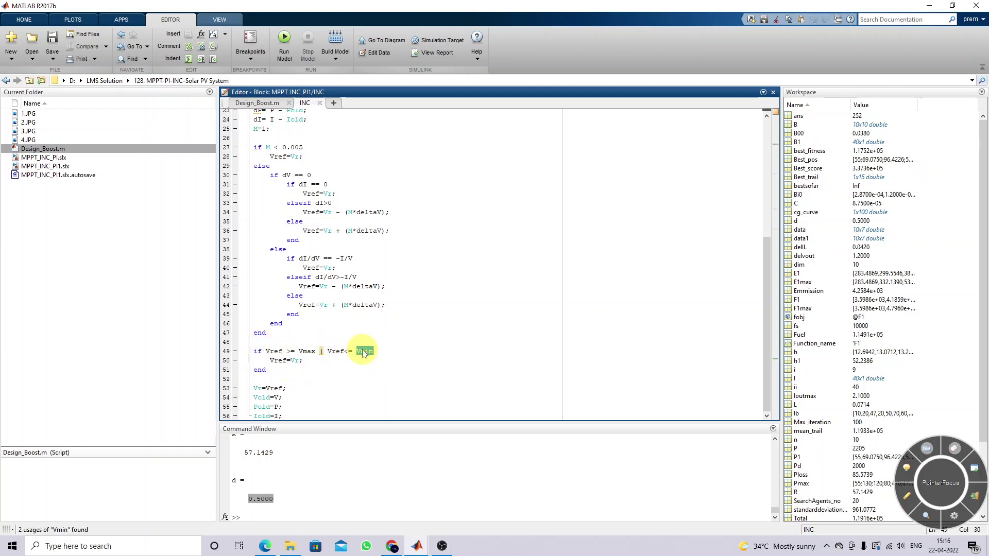
{"action": "left_click_drag", "start_coordinate": [299, 305], "coordinate": [310, 305]}
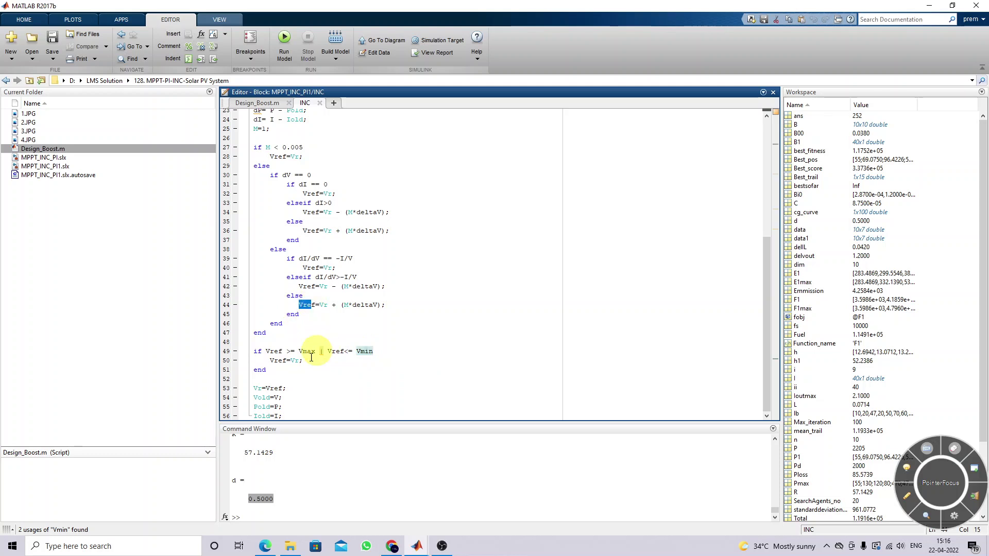
{"action": "left_click_drag", "start_coordinate": [269, 361], "coordinate": [303, 360]}
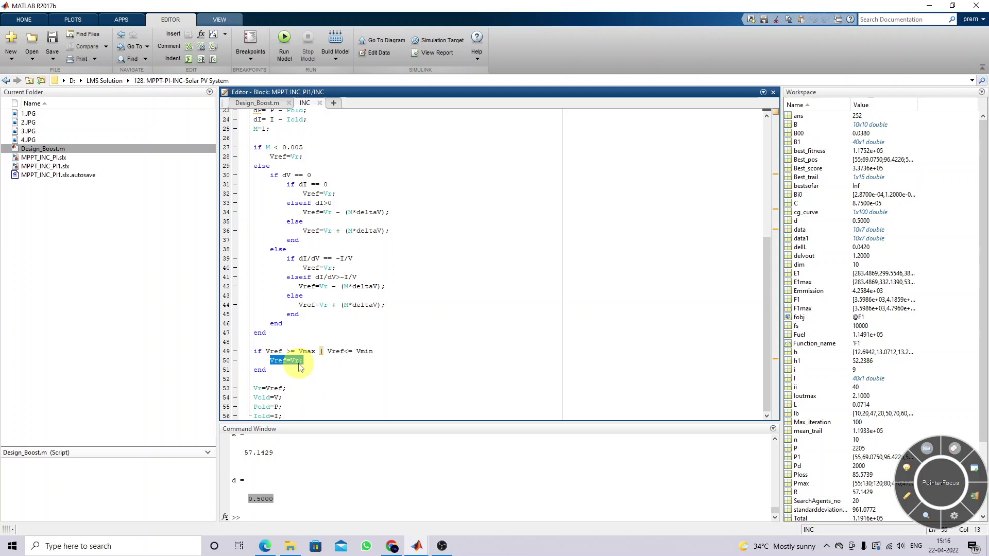
{"action": "left_click", "coordinate": [297, 366]}
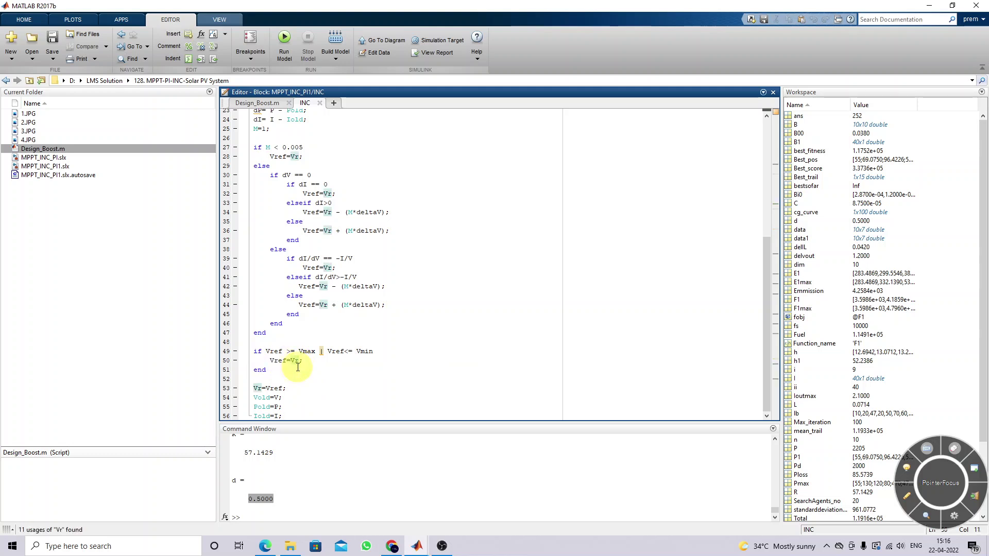
Highlight the closing update lines Vr=Vref, Vold=V, Pold=P and Iold=I, then return to the start of the INC function.
{"action": "left_click", "coordinate": [254, 389]}
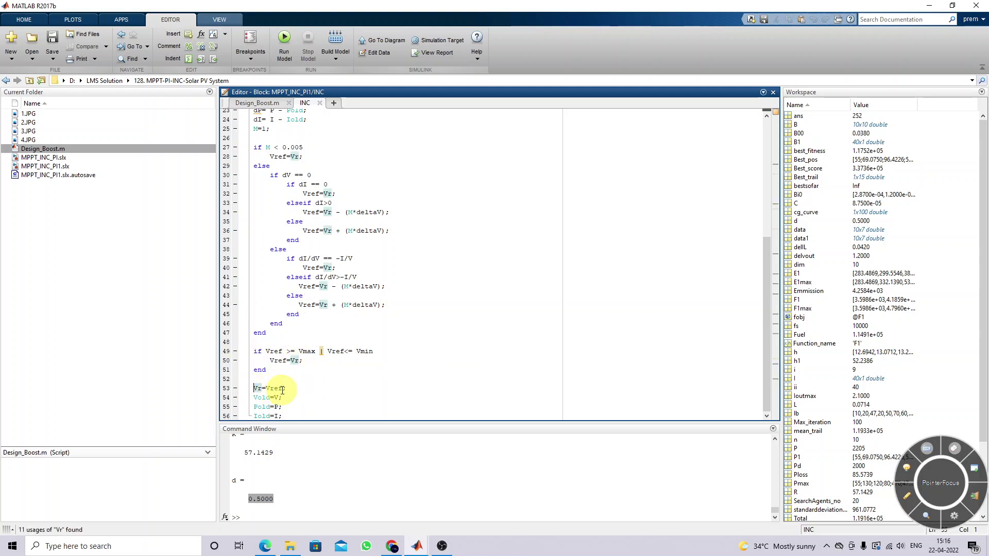
{"action": "left_click", "coordinate": [283, 389]}
{"action": "mouse_move", "coordinate": [254, 389]}
{"action": "left_mouse_down"}
{"action": "mouse_move", "coordinate": [287, 391]}
{"action": "mouse_move", "coordinate": [264, 400]}
{"action": "left_mouse_up"}
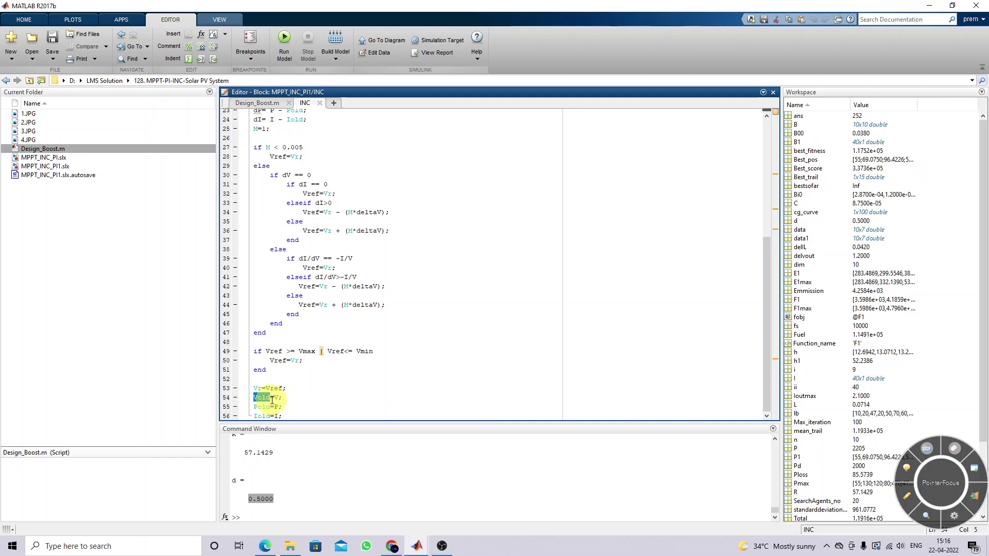
{"action": "double_click", "coordinate": [276, 398]}
{"action": "mouse_move", "coordinate": [262, 407]}
{"action": "left_mouse_down"}
{"action": "mouse_move", "coordinate": [282, 407]}
{"action": "mouse_move", "coordinate": [269, 417]}
{"action": "left_mouse_up"}
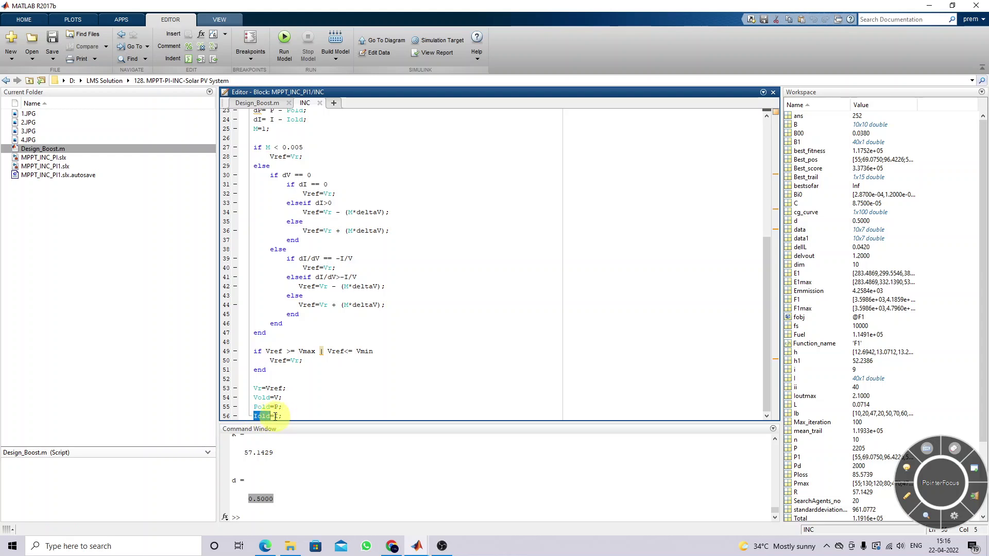
{"action": "left_click_drag", "start_coordinate": [275, 416], "coordinate": [294, 415]}
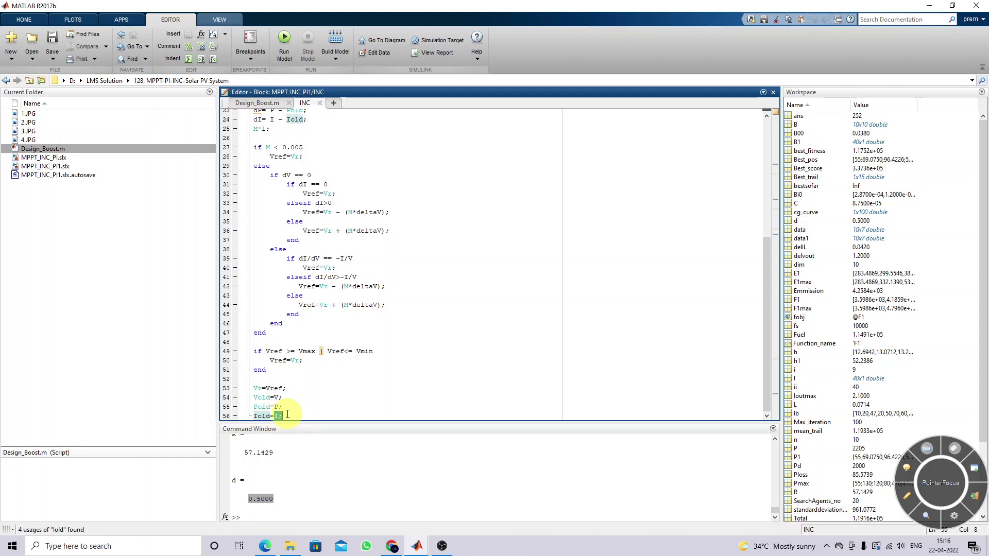
{"action": "left_click", "coordinate": [287, 414]}
{"action": "scroll", "coordinate": [295, 397], "scroll_direction": "up", "scroll_amount": 4}
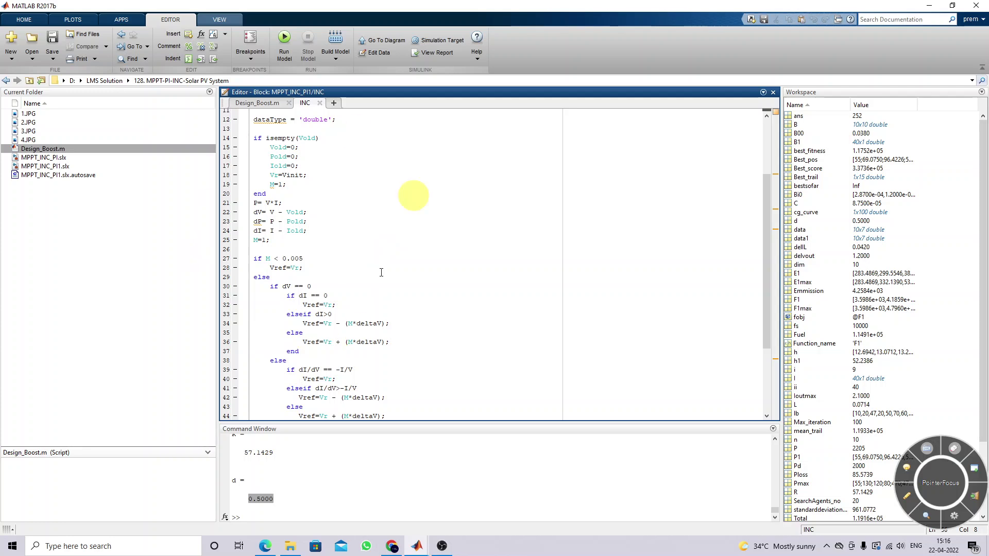
{"action": "scroll", "coordinate": [325, 248], "scroll_direction": "up", "scroll_amount": 4}
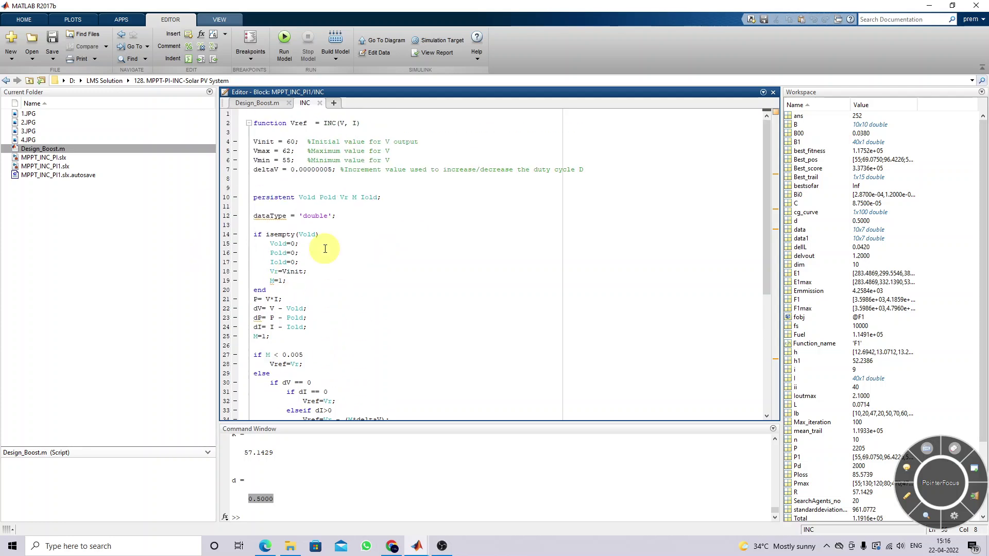
Switch to the MPPT_INC_PI1 Simulink model and trace the Vref and PV voltage signals feeding the subtraction block.
{"action": "left_click", "coordinate": [412, 545]}
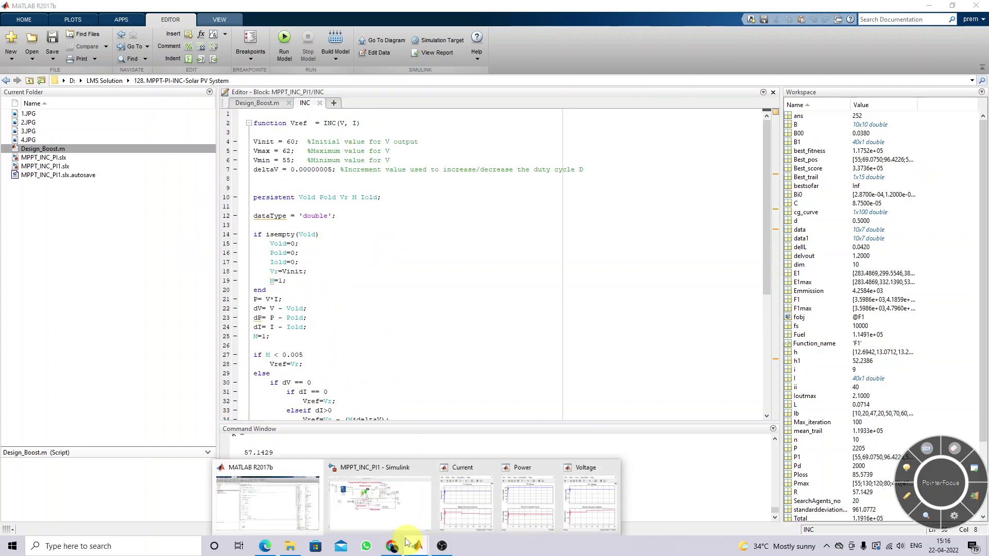
{"action": "left_click", "coordinate": [376, 510]}
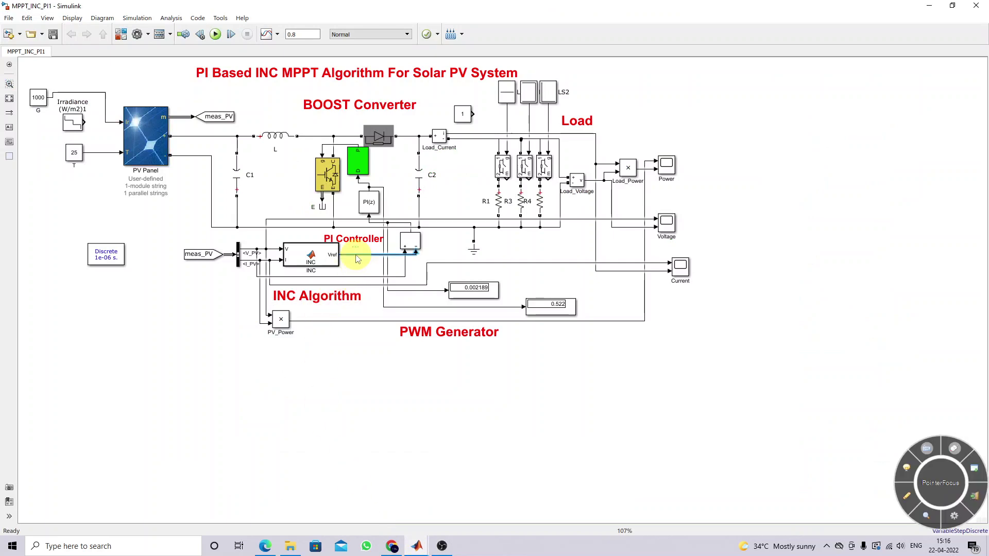
{"action": "left_click", "coordinate": [352, 278]}
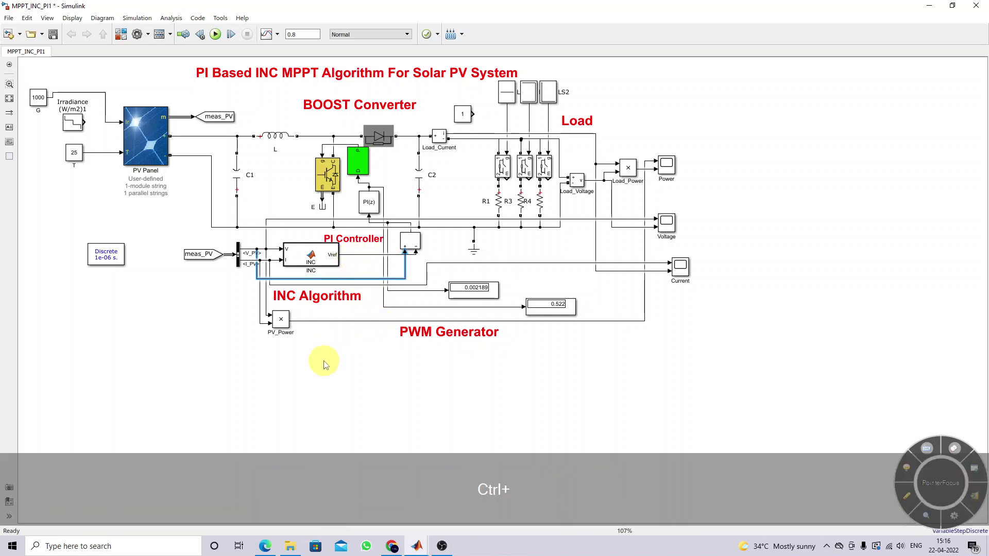
{"action": "key", "text": "ctrl+z"}
{"action": "left_click", "coordinate": [363, 254]}
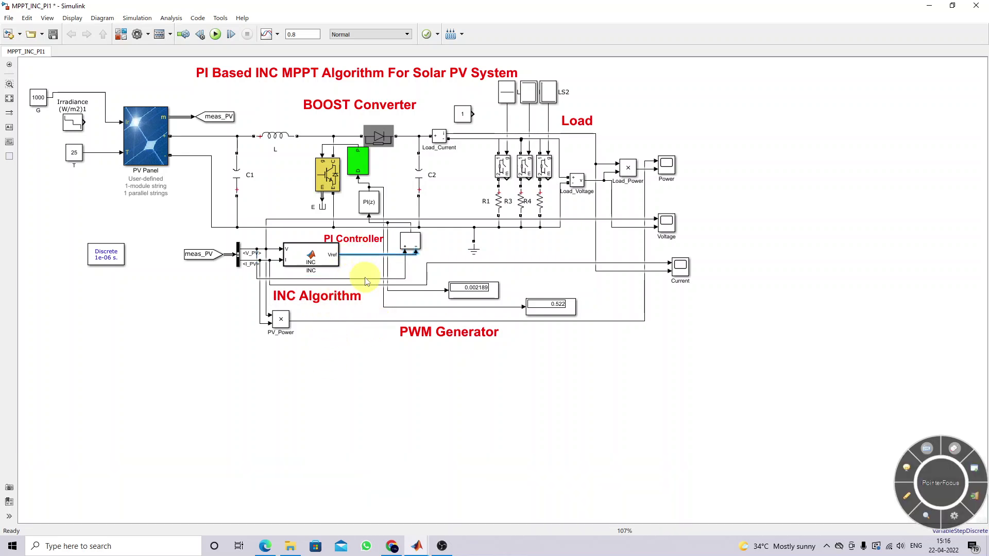
Follow the PI controller to the PWM Generator and check its switching frequency and sample time parameters.
{"action": "left_click", "coordinate": [368, 212]}
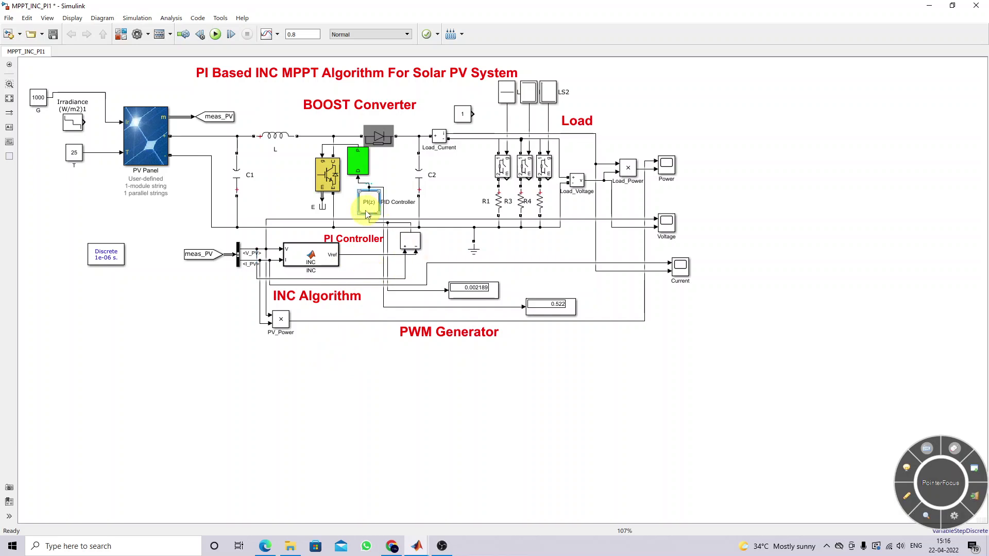
{"action": "double_click", "coordinate": [358, 171]}
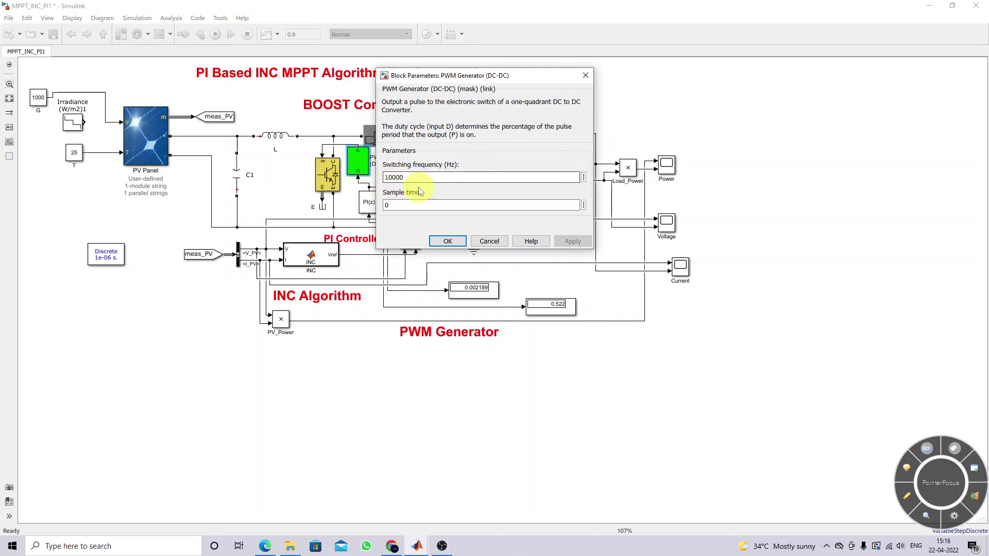
{"action": "left_click", "coordinate": [446, 242]}
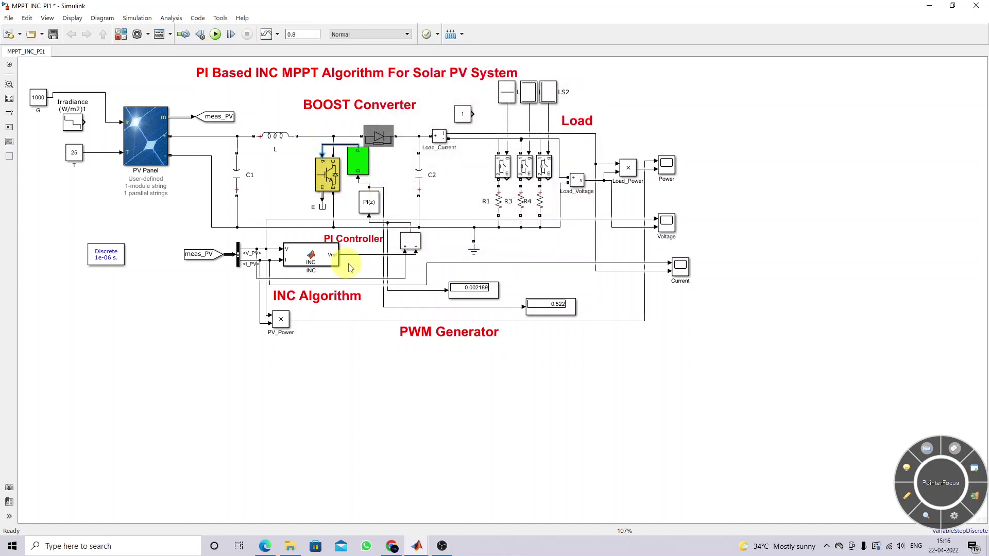
Set the PI controller's proportional and integral gains to 1 and apply the change.
{"action": "left_click", "coordinate": [371, 207]}
{"action": "double_click", "coordinate": [373, 208]}
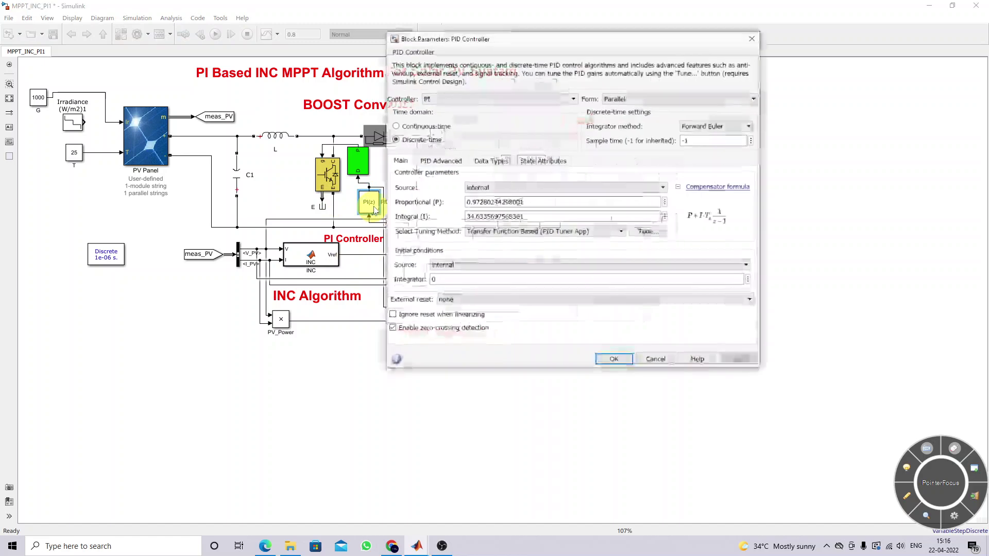
{"action": "left_click_drag", "start_coordinate": [525, 204], "coordinate": [472, 206]}
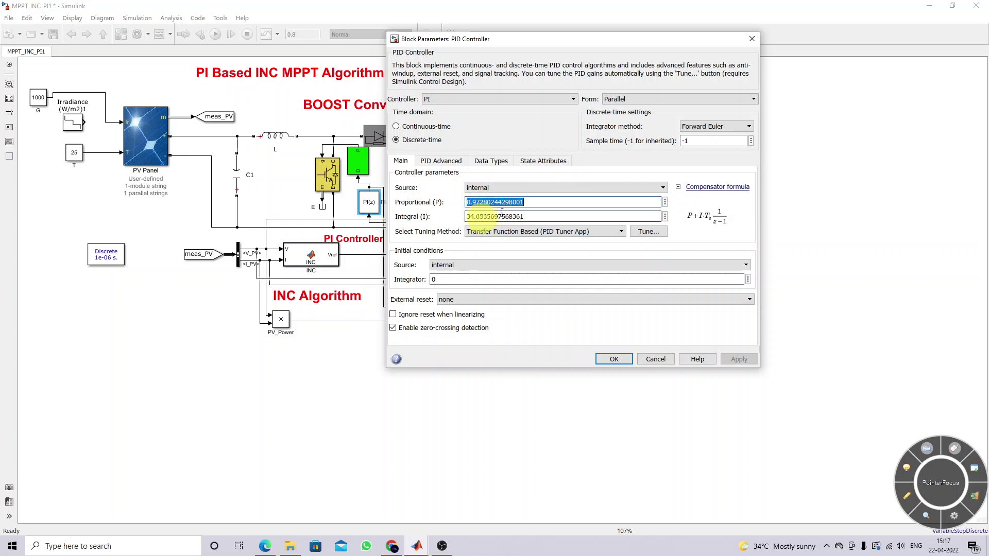
{"action": "type", "text": "1"}
{"action": "double_click", "coordinate": [529, 217]}
{"action": "type", "text": "1"}
{"action": "left_click", "coordinate": [738, 359]}
{"action": "left_click", "coordinate": [615, 359]}
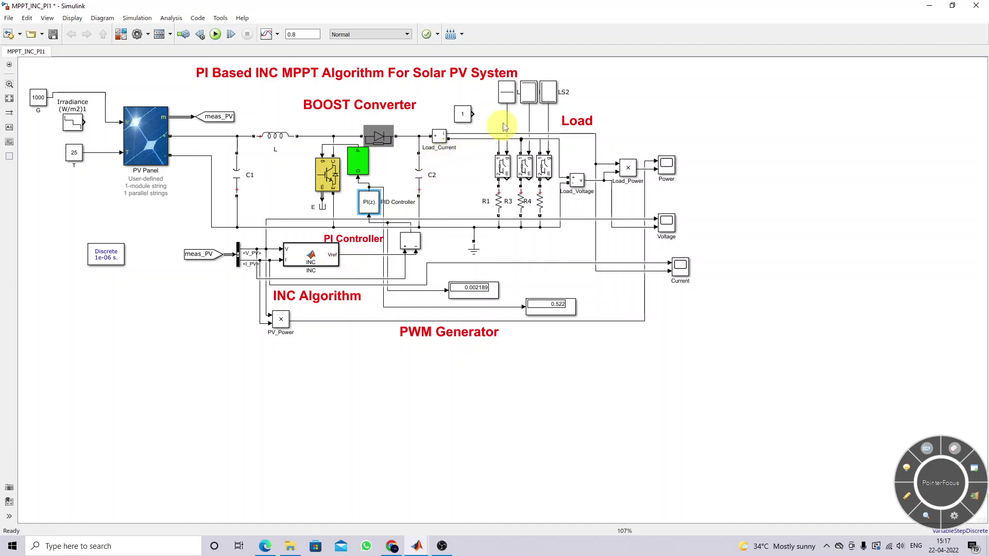
{"action": "double_click", "coordinate": [369, 202]}
{"action": "left_click", "coordinate": [606, 359]}
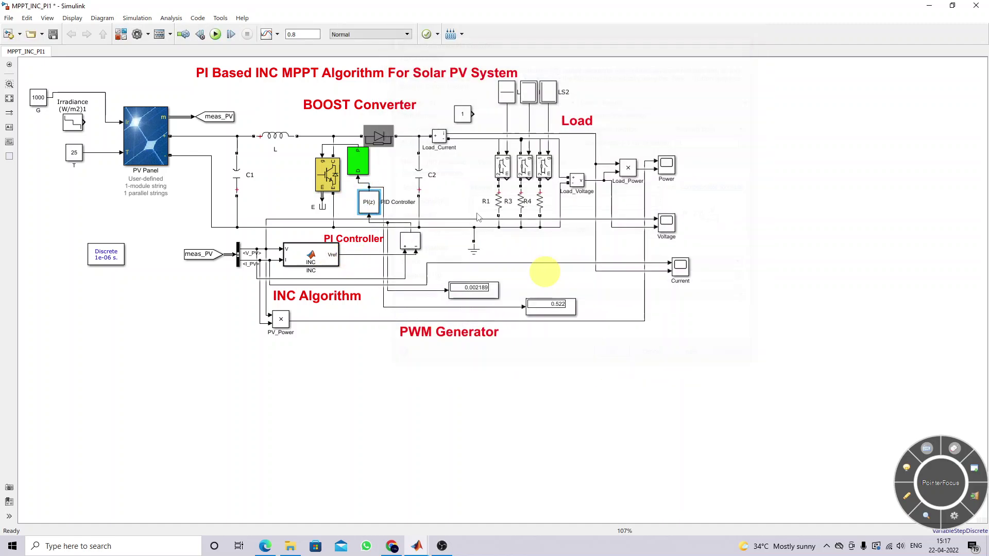
Bring up the Current, Power and Voltage scopes together and run the simulation.
{"action": "left_click", "coordinate": [417, 545]}
{"action": "left_click", "coordinate": [466, 497]}
{"action": "left_click", "coordinate": [419, 545]}
{"action": "left_click", "coordinate": [522, 500]}
{"action": "left_click", "coordinate": [418, 545]}
{"action": "left_click", "coordinate": [578, 500]}
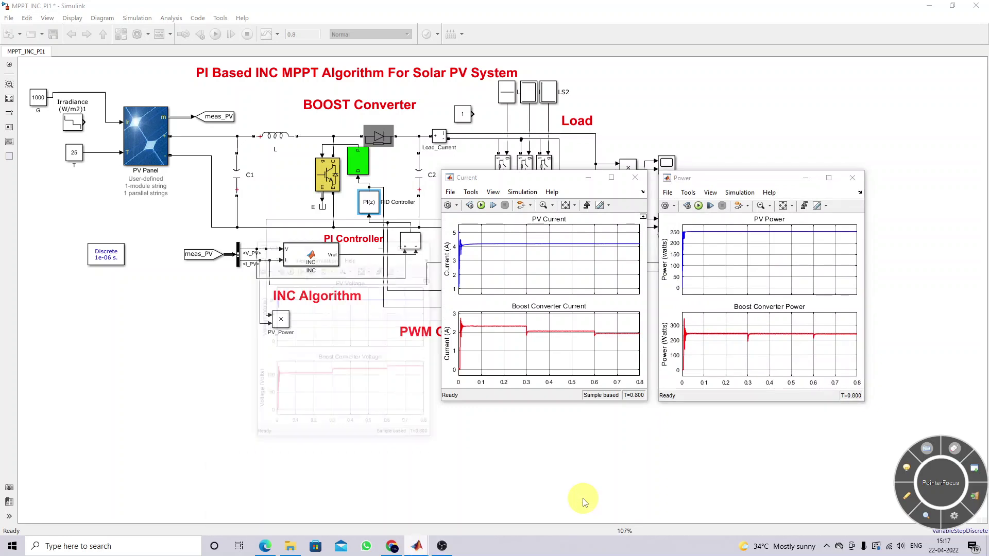
{"action": "left_click", "coordinate": [482, 207]}
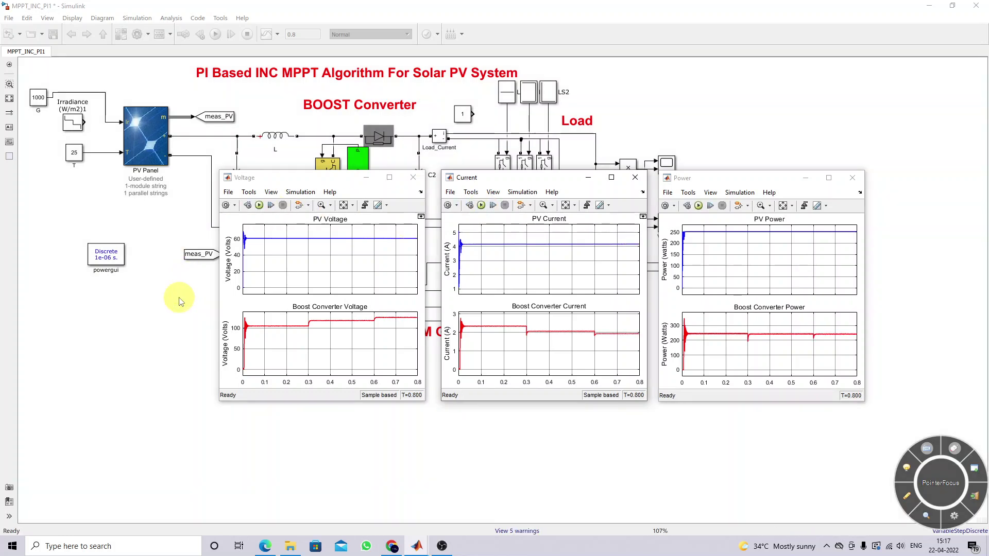
Return to the block diagram and save the model.
{"action": "left_click", "coordinate": [179, 301]}
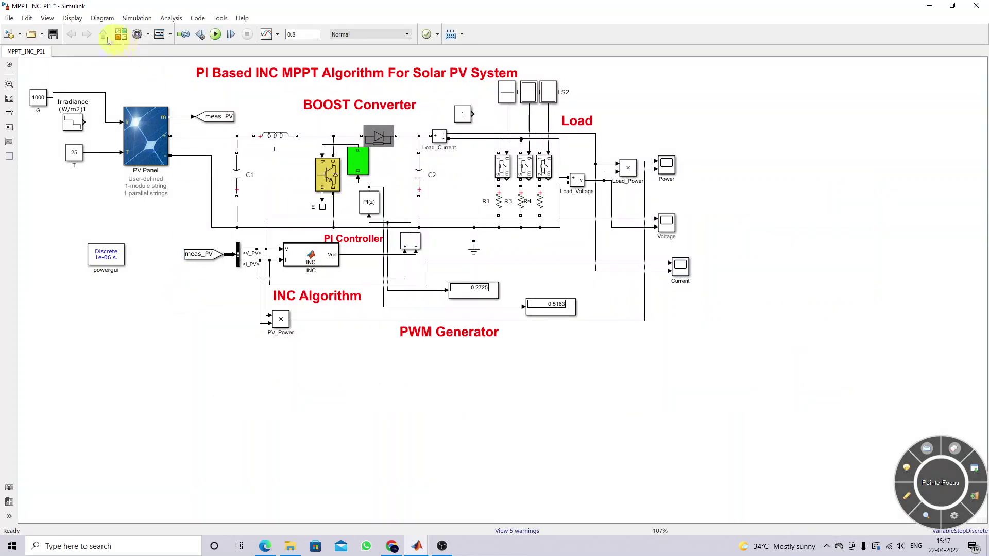
{"action": "left_click", "coordinate": [54, 35]}
{"action": "left_click", "coordinate": [59, 94]}
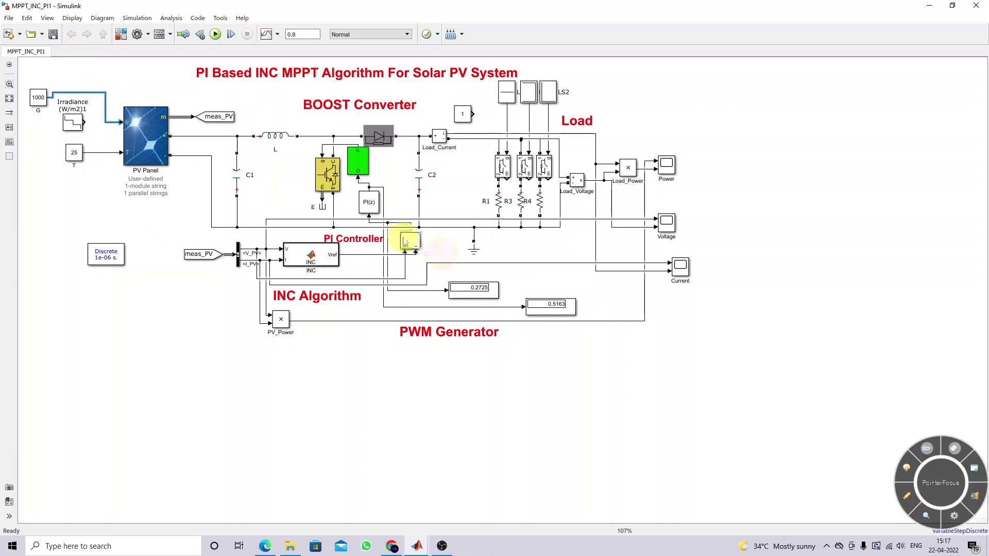
Review the PI controller's gains and its tuning option, then close its parameters.
{"action": "left_click", "coordinate": [367, 206]}
{"action": "double_click", "coordinate": [365, 205]}
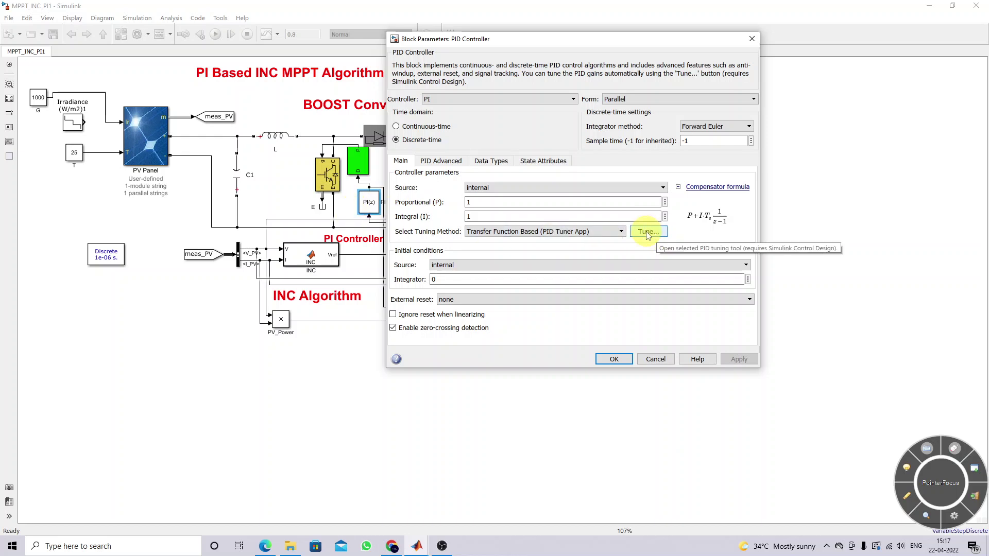
{"action": "left_click", "coordinate": [298, 122]}
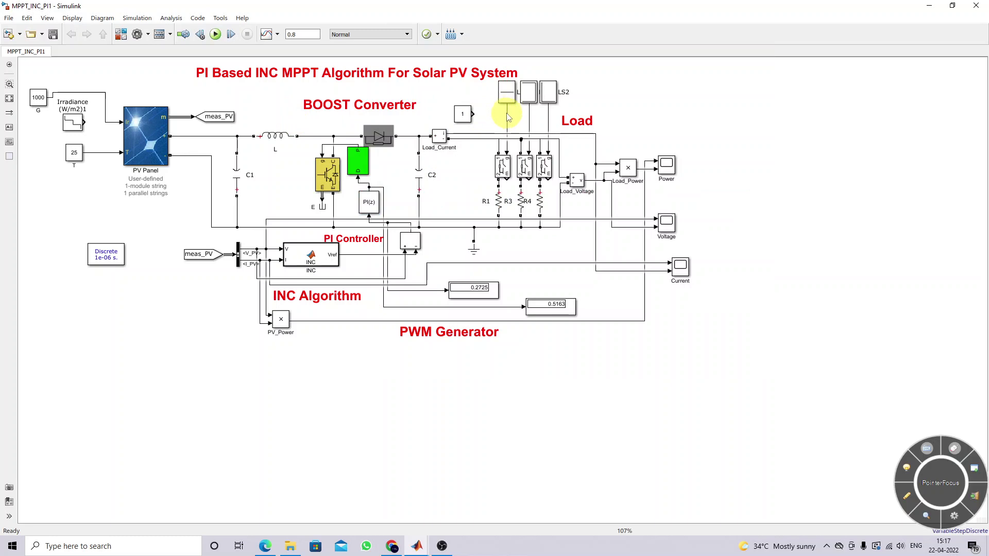
Disconnect the three load switching signals and wire the constant 1 block to the middle load switch.
{"action": "left_click_drag", "start_coordinate": [508, 117], "coordinate": [509, 119]}
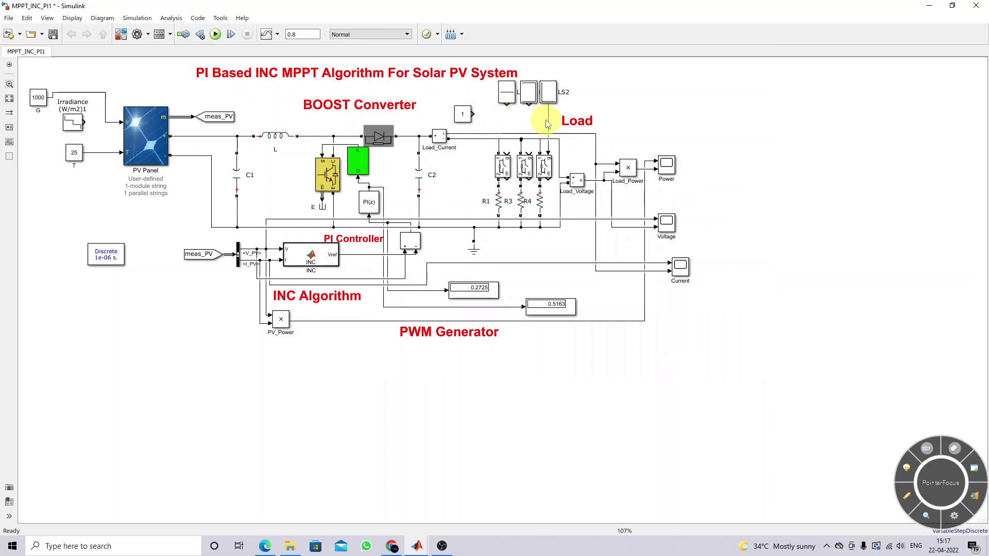
{"action": "left_click_drag", "start_coordinate": [472, 114], "coordinate": [526, 153]}
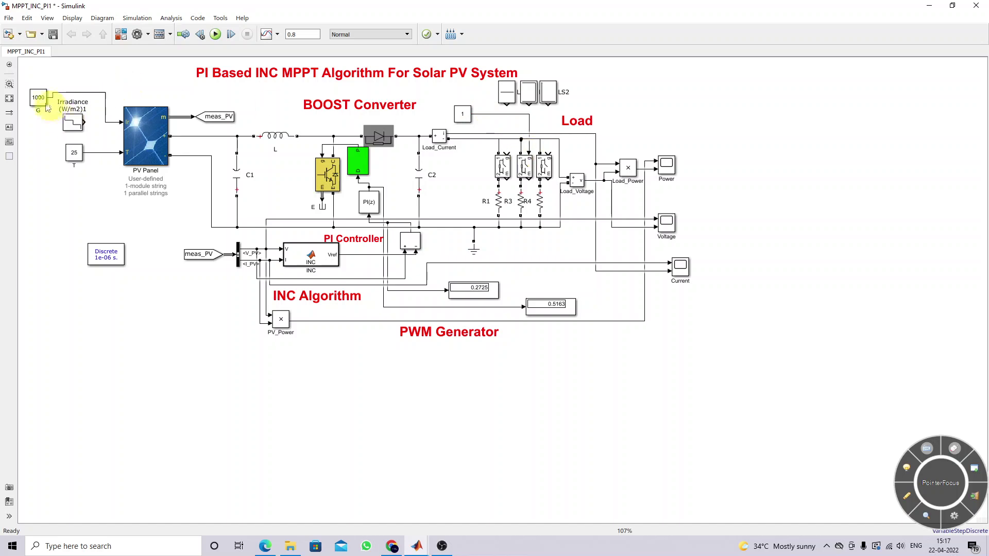
Launch the transfer-function-based PID Tuner for the PI controller and move its window clear of the model's edge.
{"action": "double_click", "coordinate": [369, 202]}
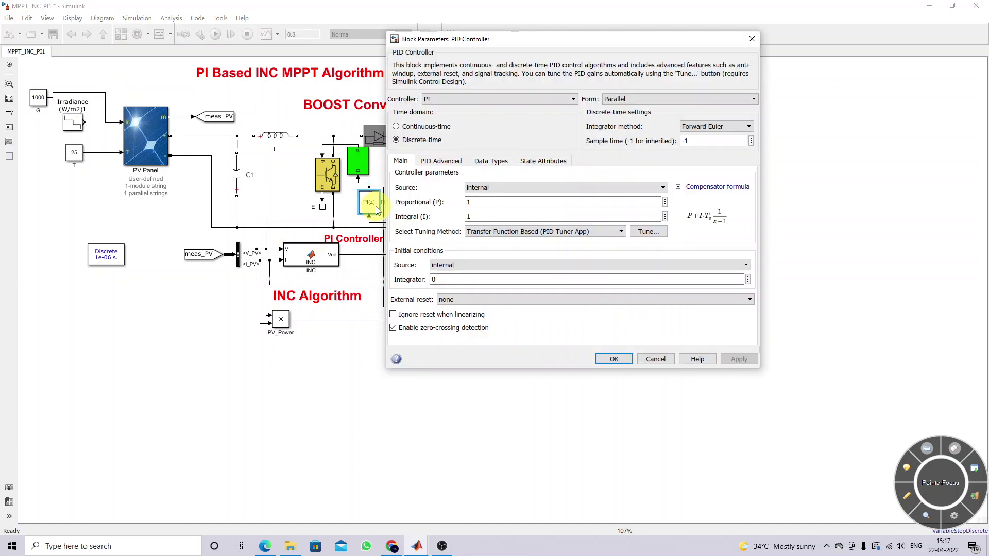
{"action": "left_click", "coordinate": [648, 232]}
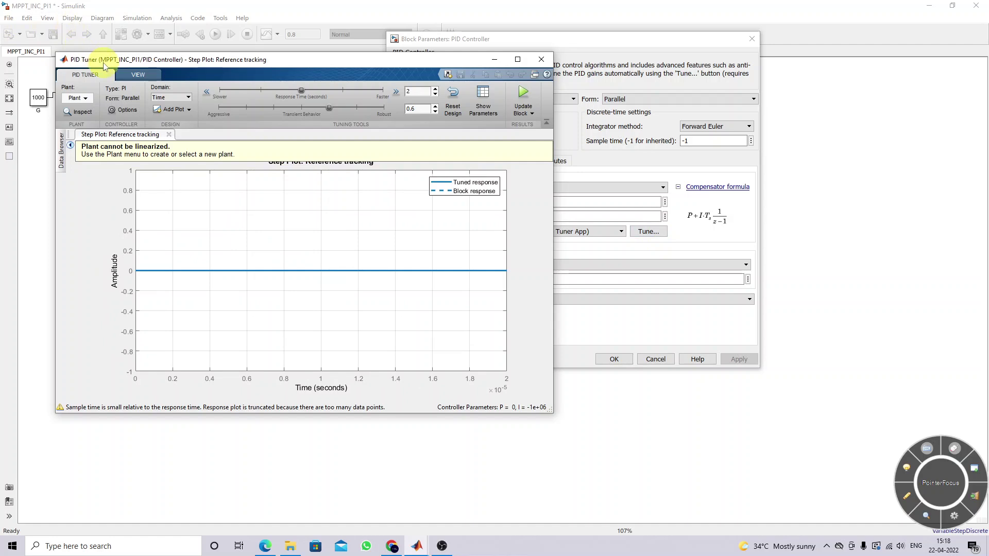
{"action": "left_click_drag", "start_coordinate": [109, 60], "coordinate": [213, 58]}
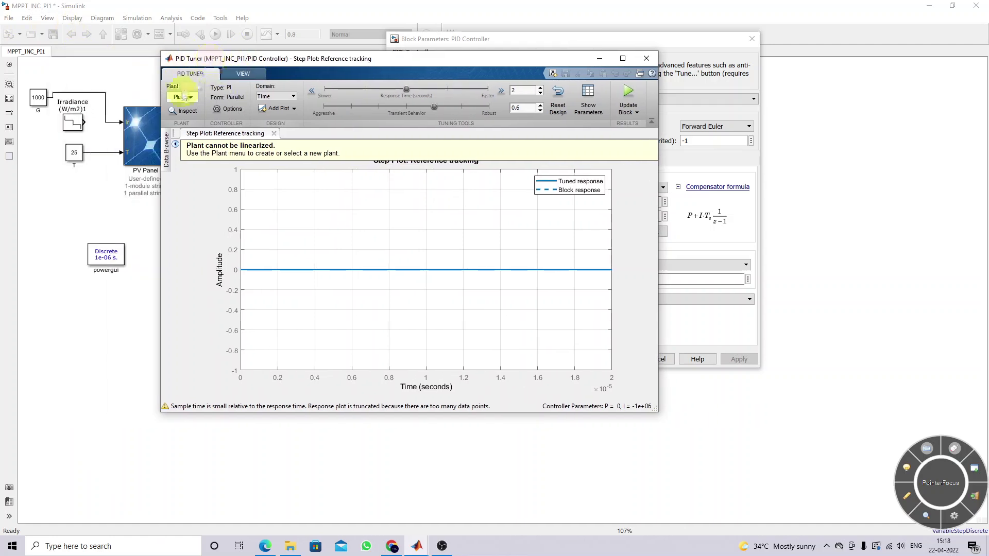
Start identifying a new plant using input/output data obtained by simulating the Simulink model.
{"action": "left_click", "coordinate": [189, 98]}
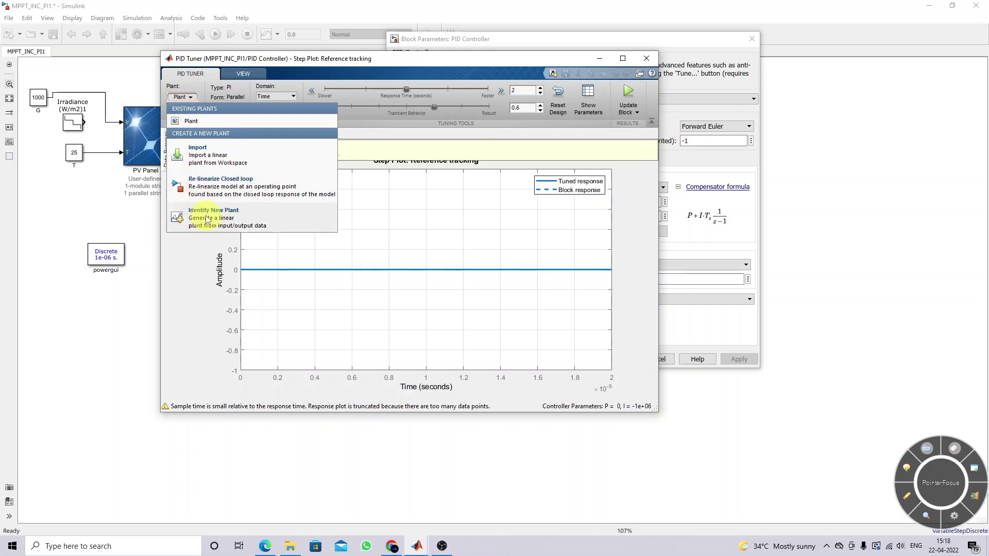
{"action": "left_click", "coordinate": [206, 219]}
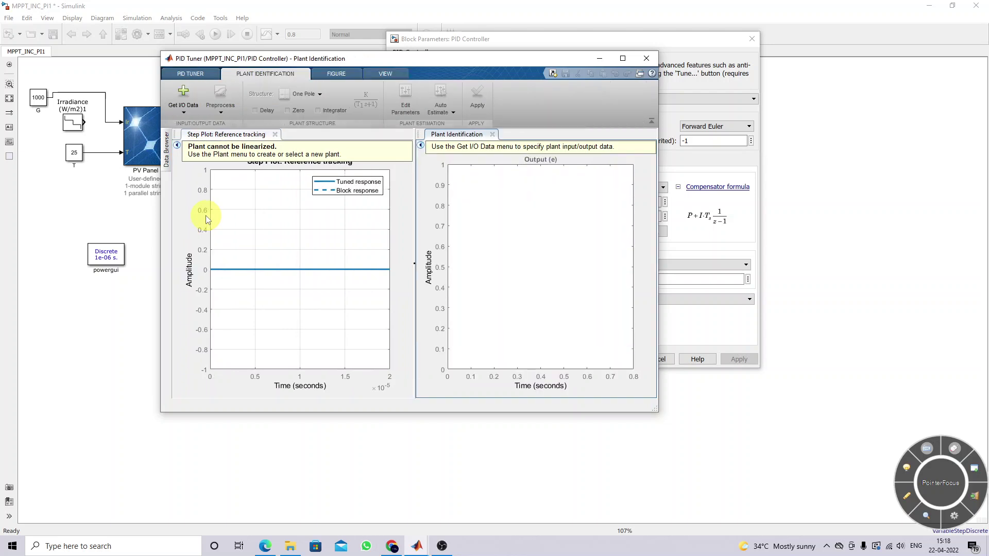
{"action": "left_click", "coordinate": [184, 106]}
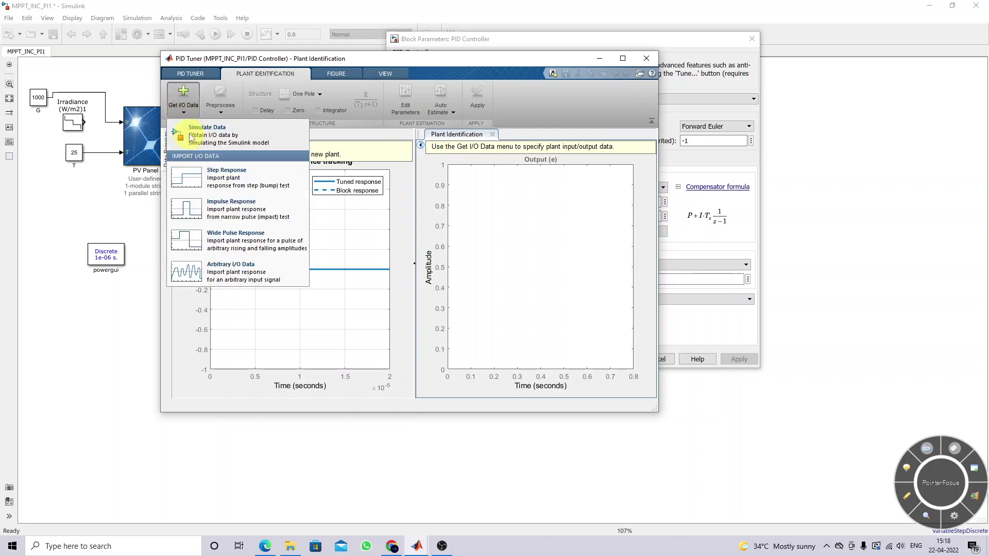
{"action": "left_click", "coordinate": [209, 135]}
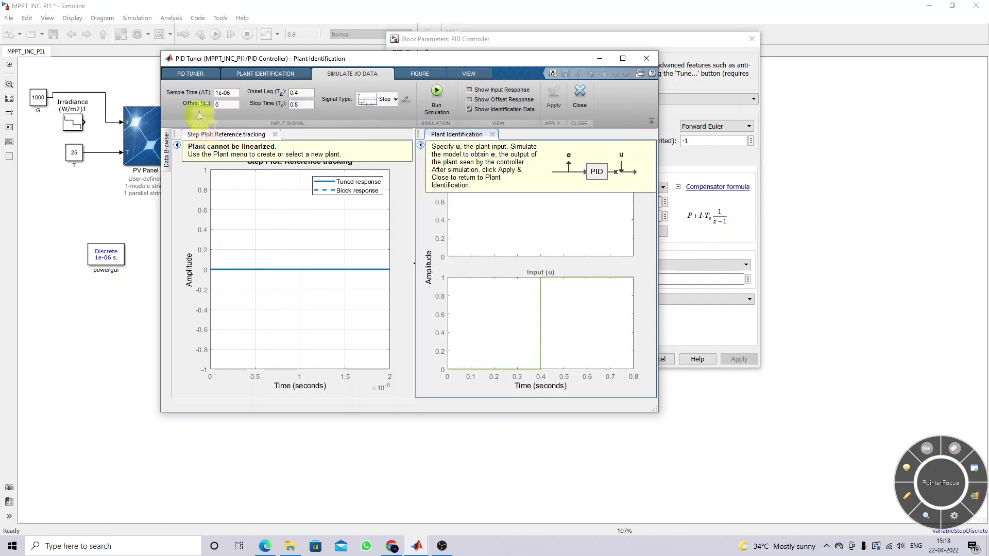
Set the offset (u0) of the simulated plant input signal to 0.2.
{"action": "left_click", "coordinate": [227, 105]}
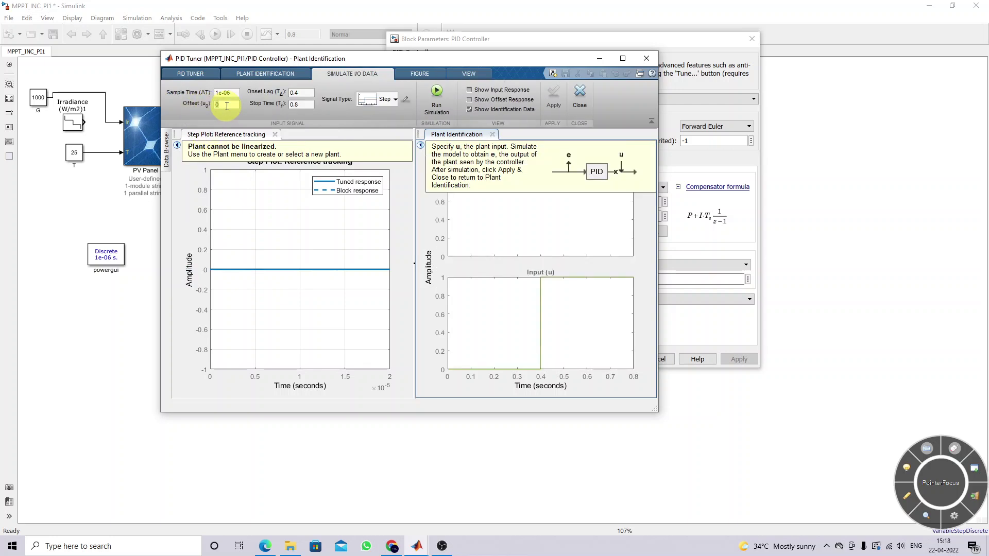
{"action": "left_click", "coordinate": [304, 93]}
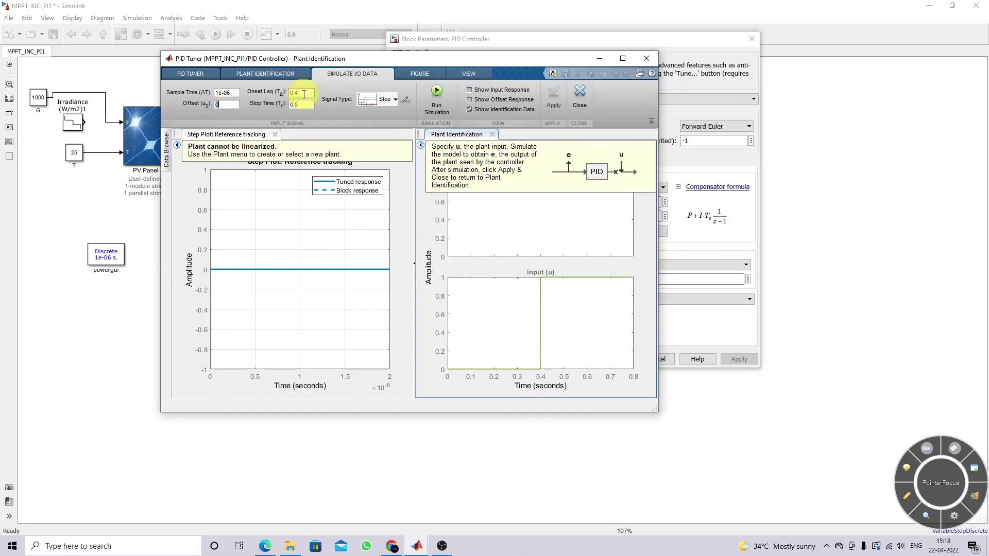
{"action": "left_click", "coordinate": [238, 105]}
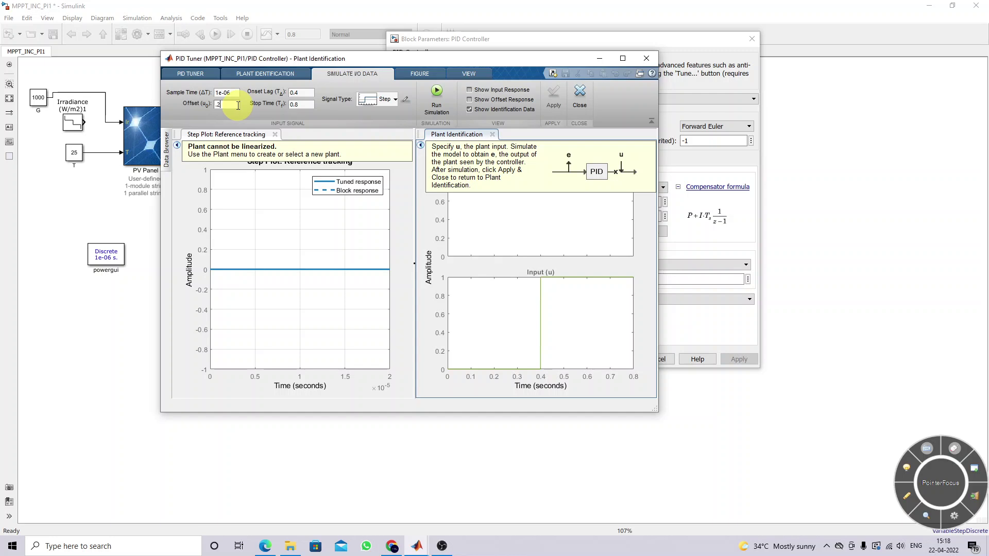
{"action": "type", "text": ".2"}
{"action": "key", "text": "Return"}
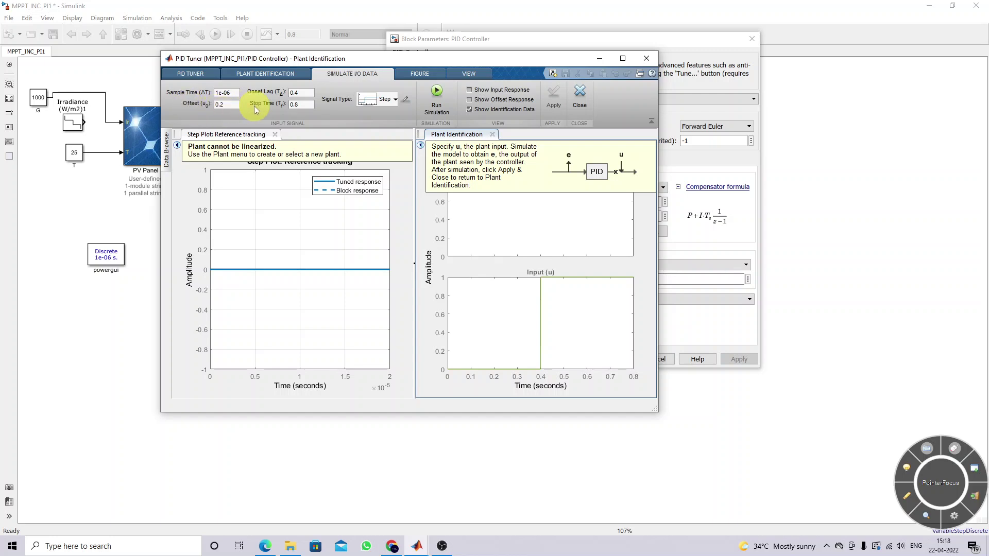
Set the step input signal's amplitude (A) to 0.4 and recheck its specifications.
{"action": "left_click", "coordinate": [405, 99]}
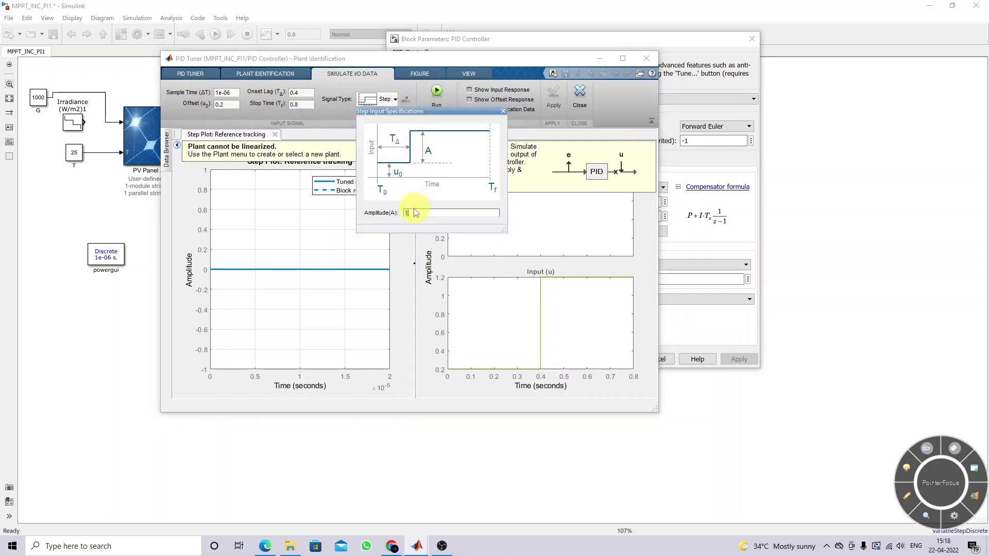
{"action": "type", "text": ".4"}
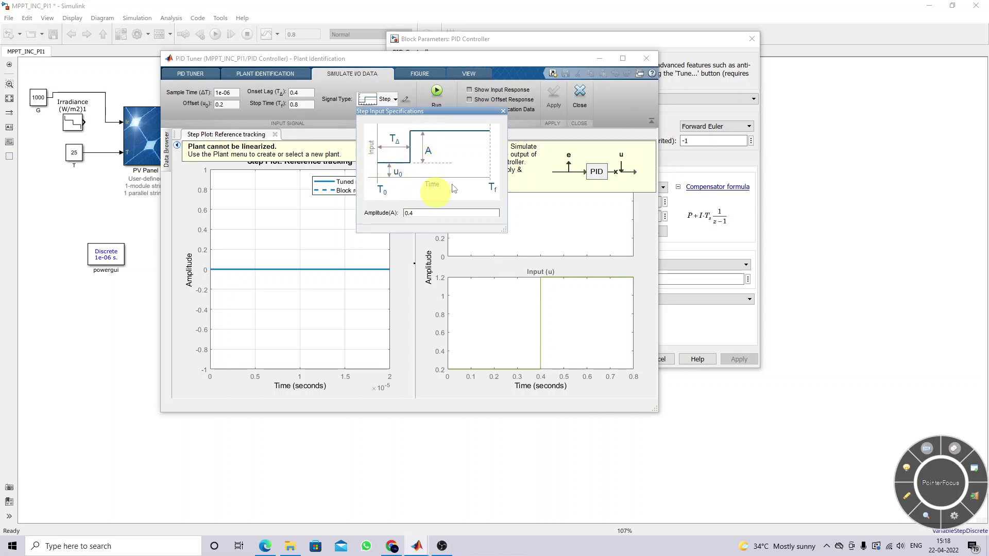
{"action": "left_click", "coordinate": [504, 109]}
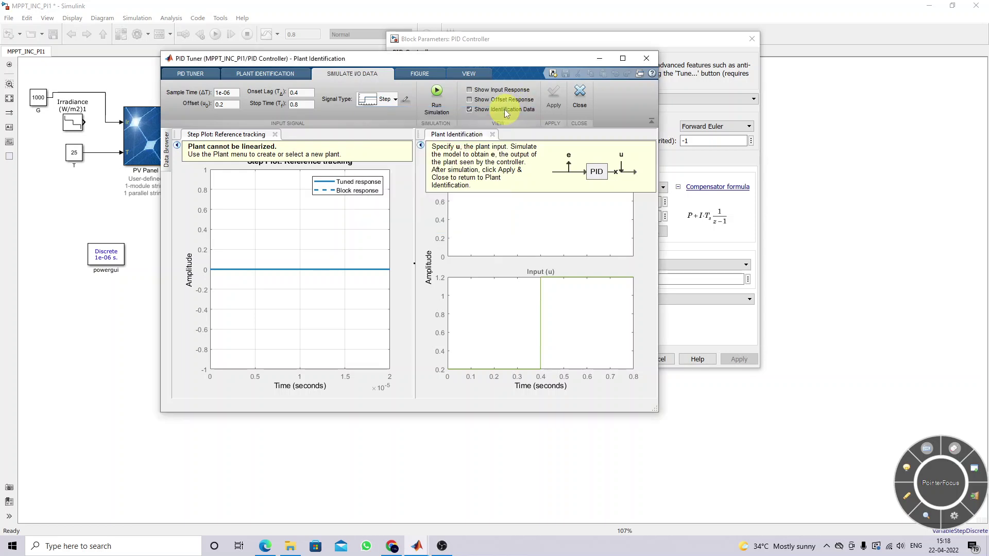
{"action": "left_click", "coordinate": [450, 364]}
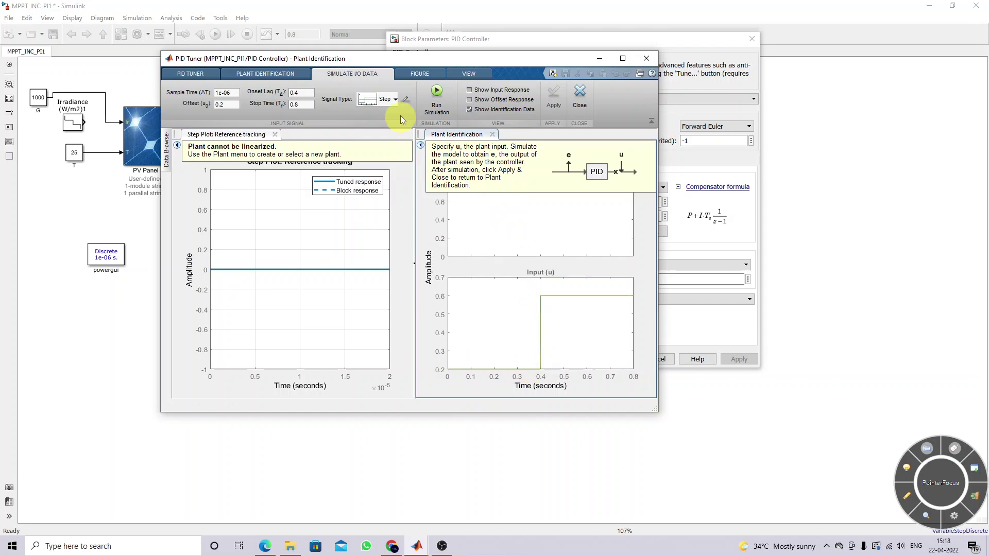
{"action": "left_click", "coordinate": [406, 100]}
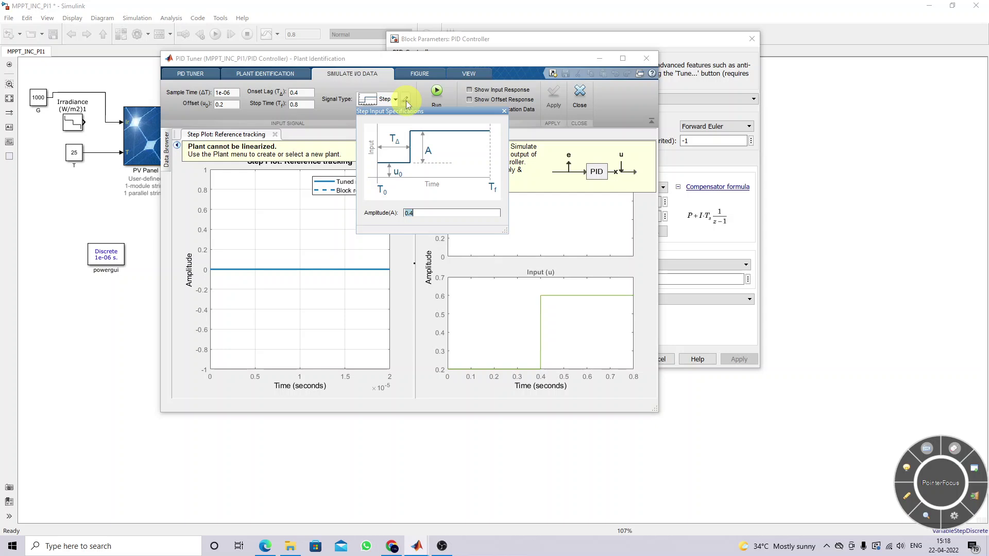
{"action": "left_click", "coordinate": [507, 108]}
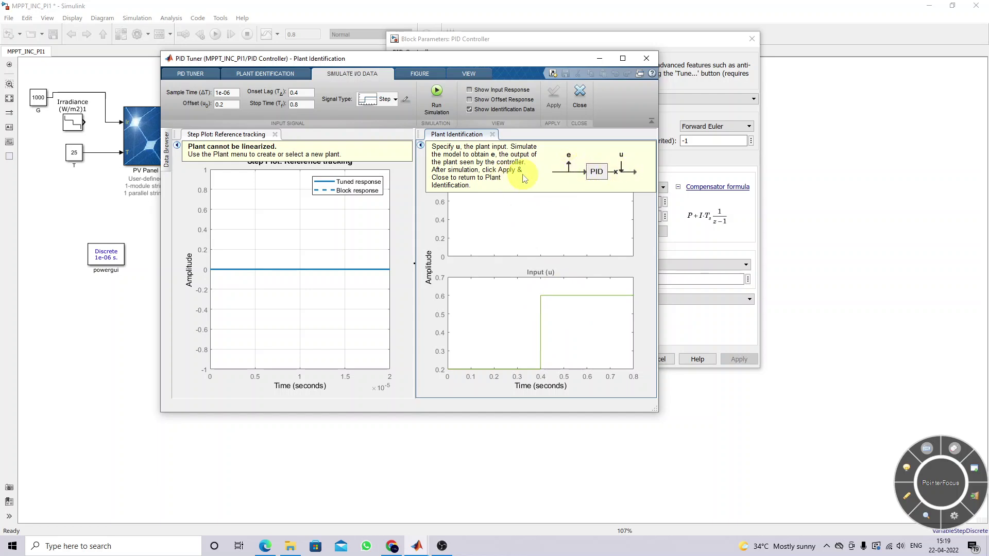
Run the identification simulation, apply its results as identification data, and return to plant identification.
{"action": "left_click", "coordinate": [437, 92]}
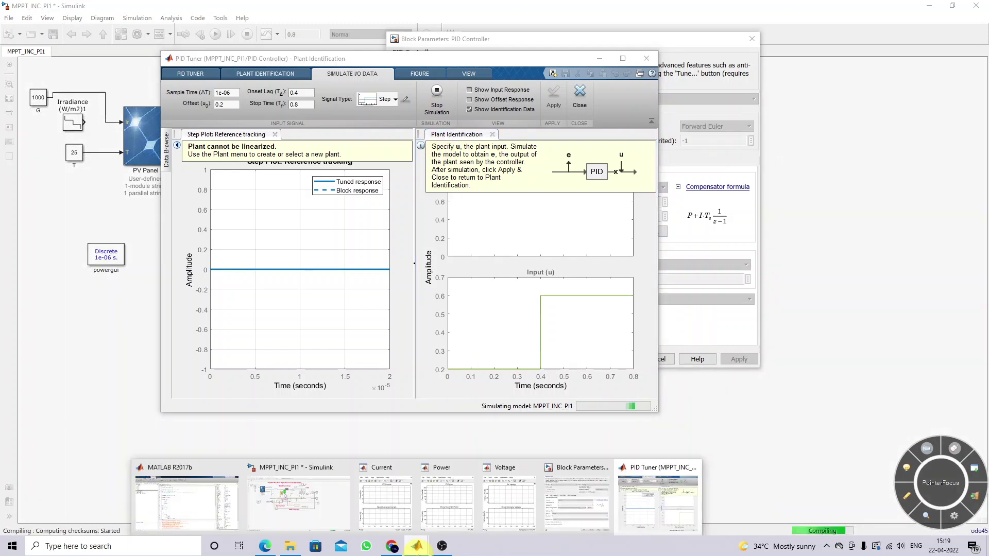
{"action": "left_click", "coordinate": [479, 440]}
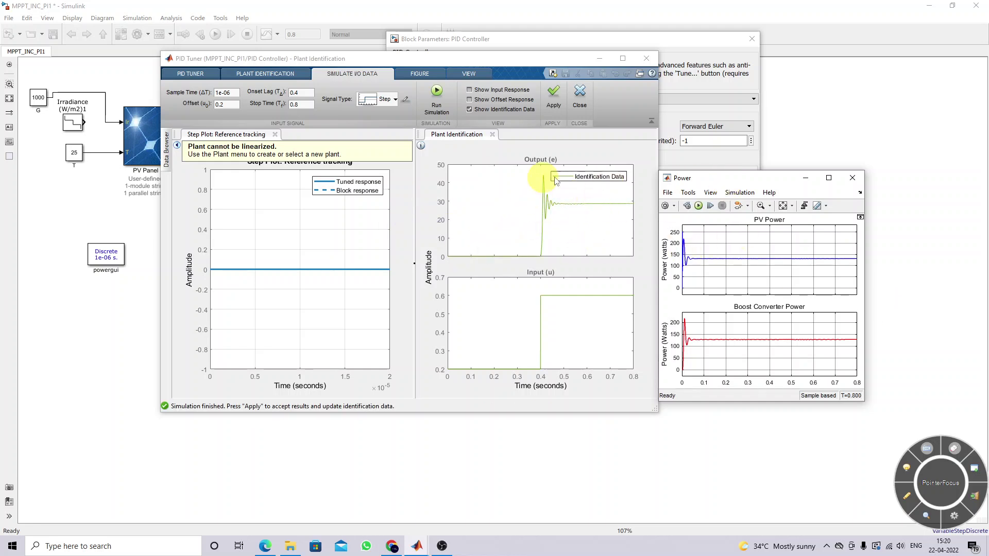
{"action": "left_click", "coordinate": [554, 98]}
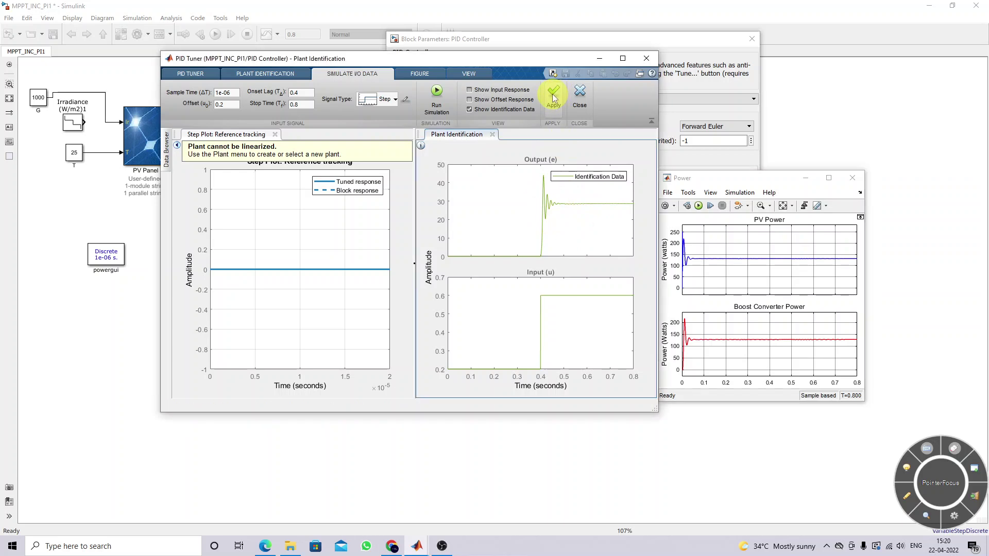
{"action": "left_click", "coordinate": [580, 96]}
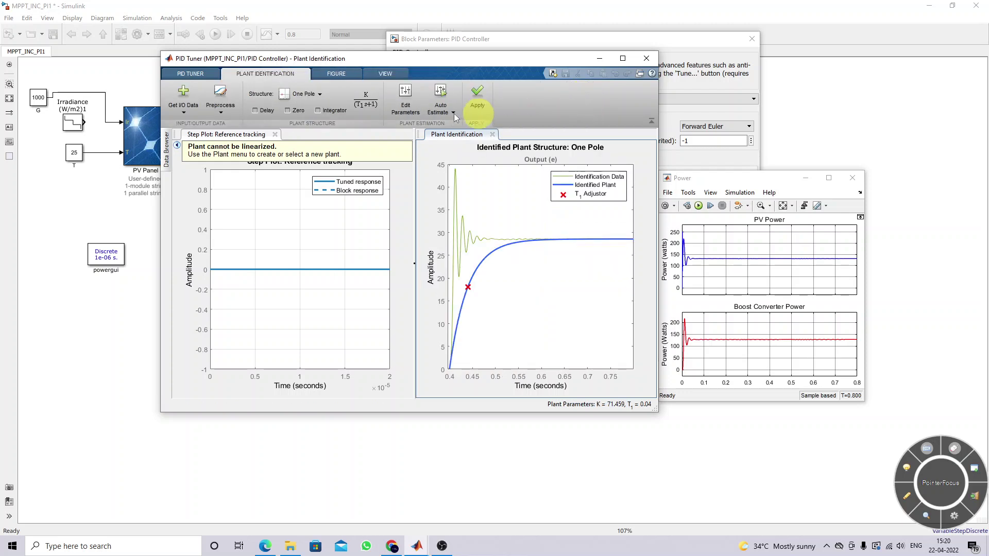
Choose the Underdamped Pair plant structure and auto-estimate its parameters from the identification data.
{"action": "left_click", "coordinate": [319, 94]}
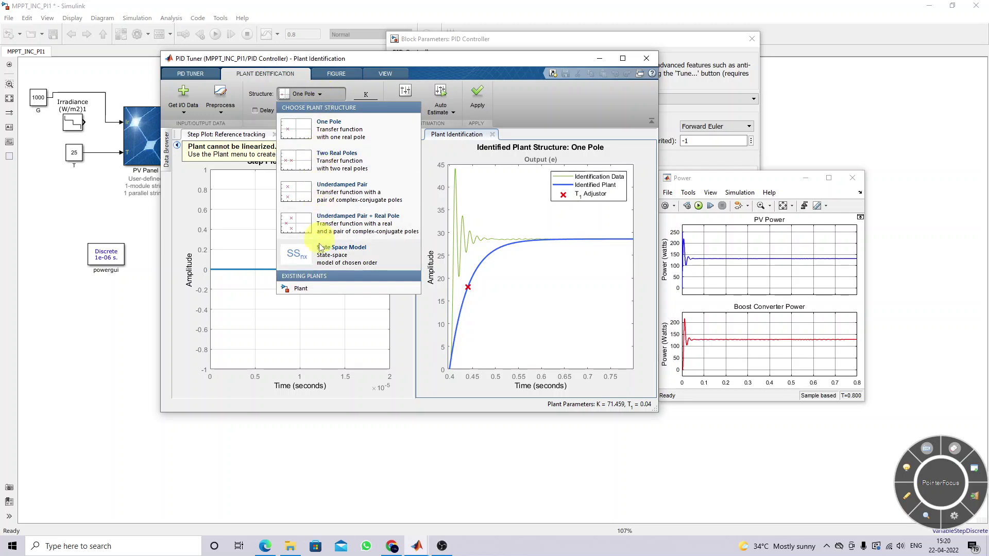
{"action": "left_click", "coordinate": [321, 197]}
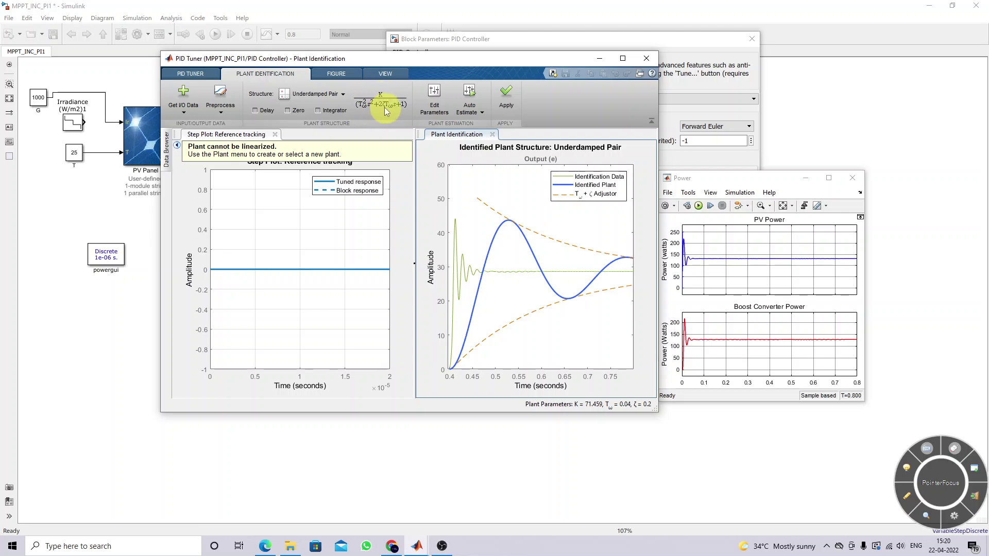
{"action": "left_click", "coordinate": [482, 113]}
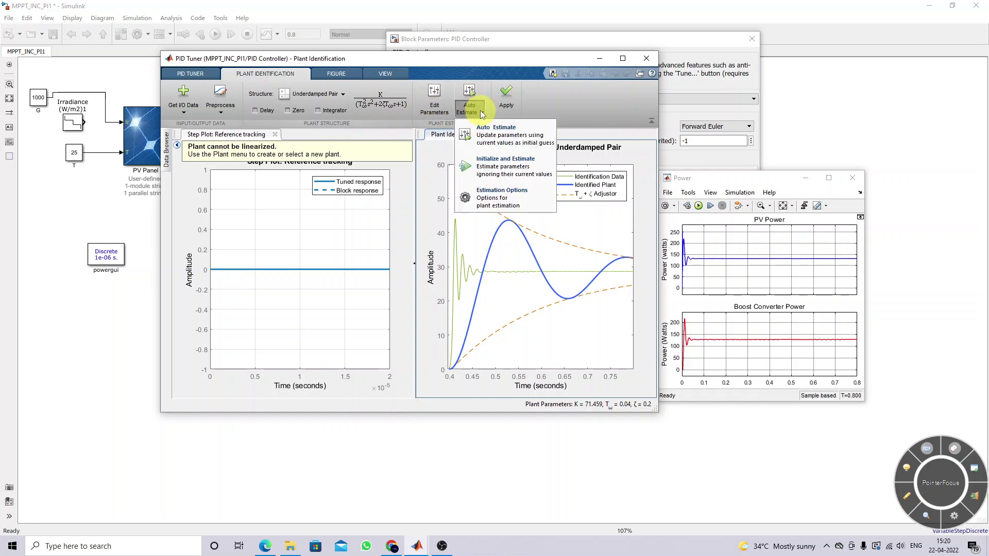
{"action": "left_click", "coordinate": [490, 135]}
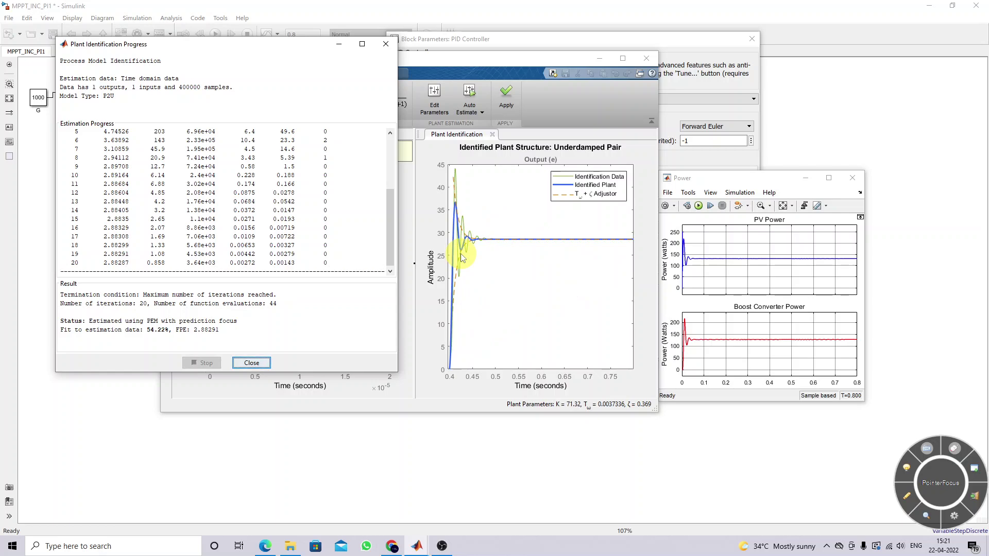
{"action": "left_click", "coordinate": [255, 362]}
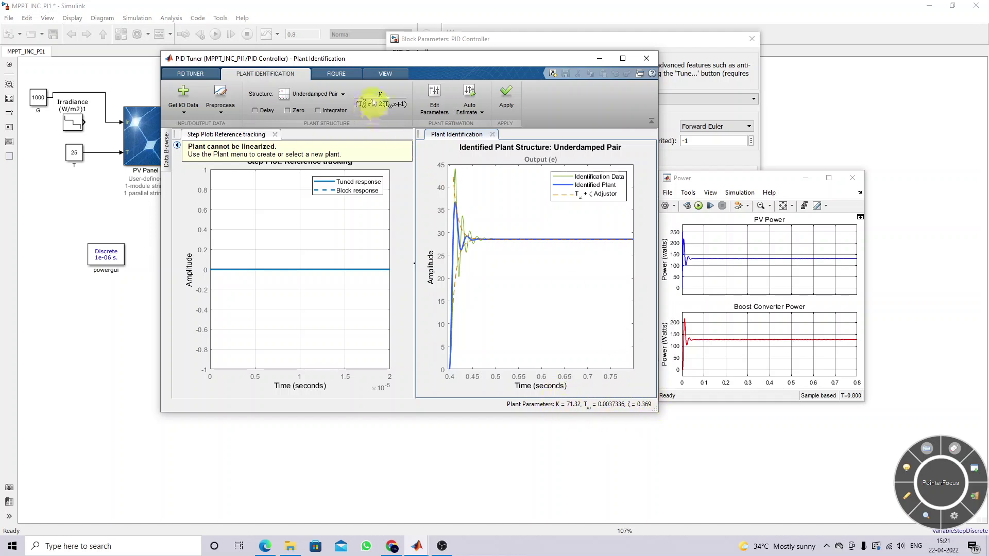
{"action": "key", "text": "F9"}
{"action": "mouse_move", "coordinate": [372, 102]}
{"action": "left_mouse_down"}
{"action": "mouse_move", "coordinate": [354, 97]}
{"action": "mouse_move", "coordinate": [355, 120]}
{"action": "mouse_move", "coordinate": [418, 111]}
{"action": "mouse_move", "coordinate": [412, 82]}
{"action": "mouse_move", "coordinate": [359, 90]}
{"action": "mouse_move", "coordinate": [563, 400]}
{"action": "mouse_move", "coordinate": [552, 396]}
{"action": "mouse_move", "coordinate": [567, 394]}
{"action": "left_mouse_up"}
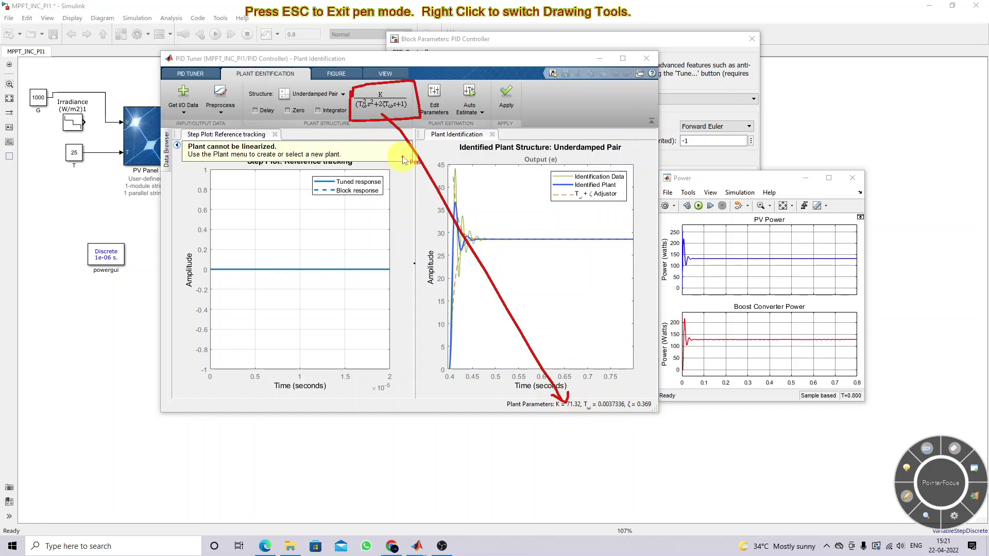
{"action": "key", "text": "Escape"}
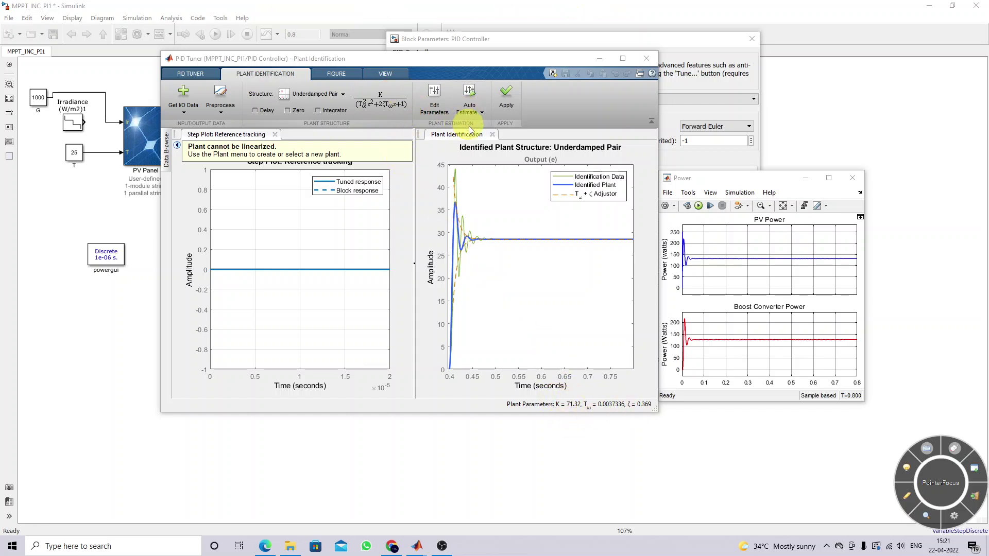
Apply the identified underdamped plant to the tuner and update the PID Controller block with the retuned gains.
{"action": "left_click", "coordinate": [506, 98]}
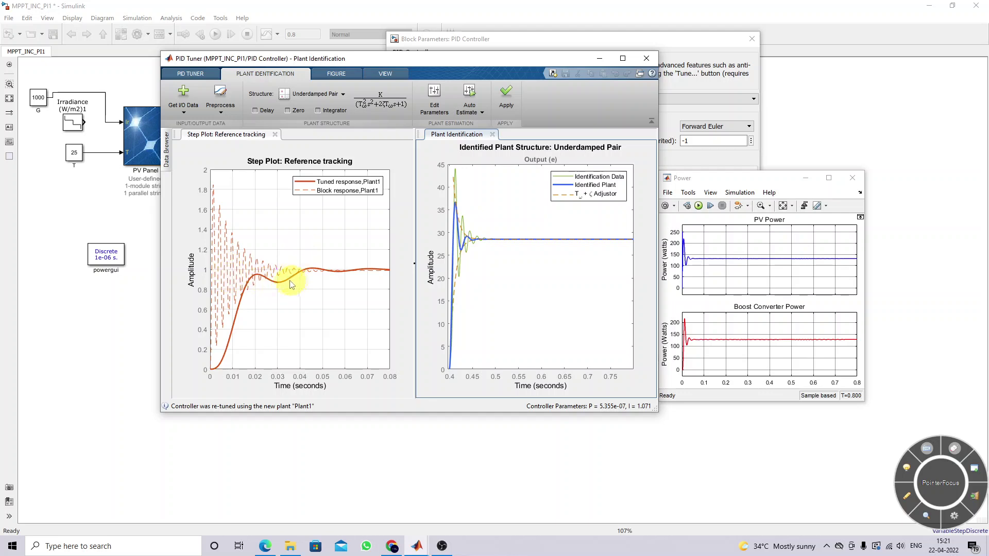
{"action": "left_click_drag", "start_coordinate": [408, 64], "coordinate": [309, 66]}
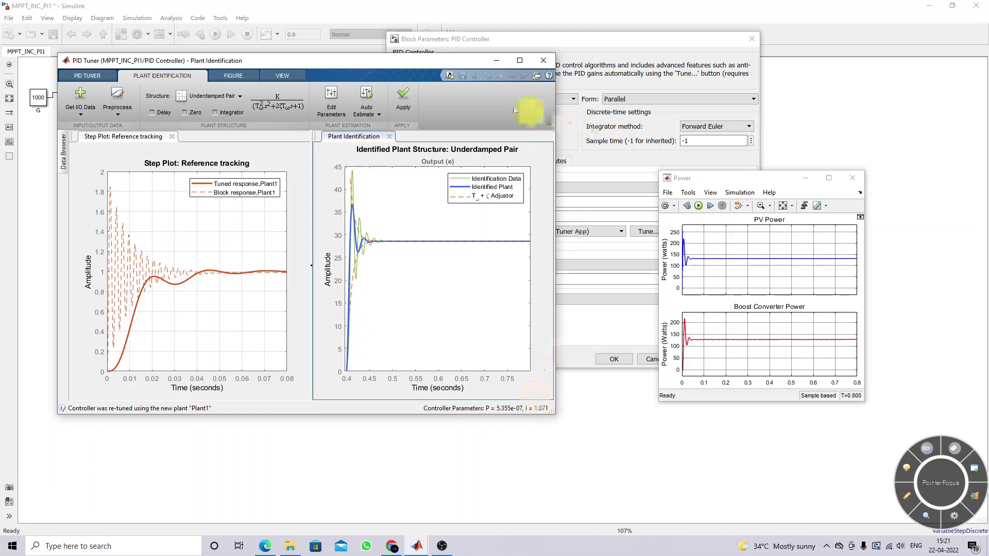
{"action": "left_click", "coordinate": [89, 75]}
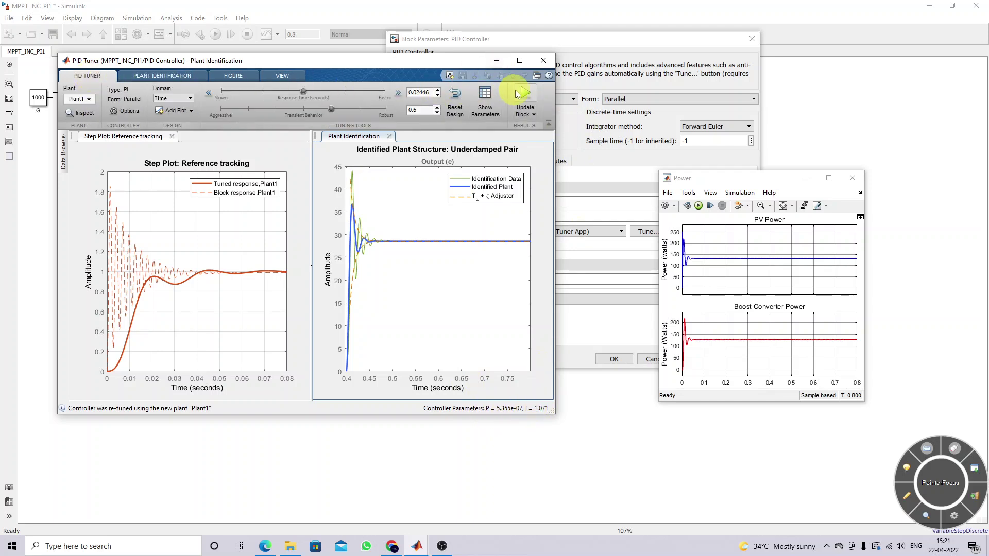
{"action": "left_click", "coordinate": [528, 91]}
Move the PID Controller parameters dialog clear of the tuner and inspect its updated proportional and integral gains.
{"action": "left_click_drag", "start_coordinate": [591, 45], "coordinate": [676, 25]}
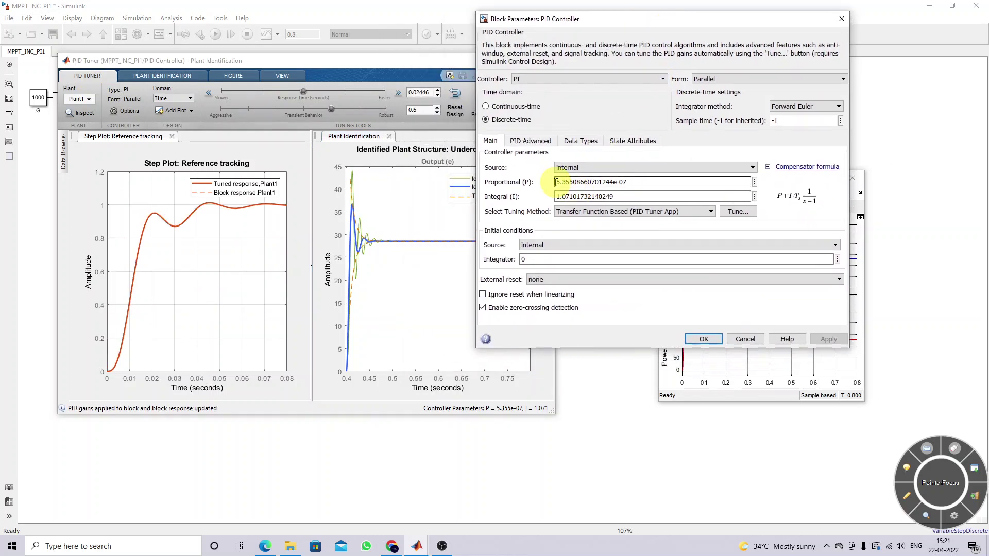
{"action": "left_click_drag", "start_coordinate": [556, 182], "coordinate": [647, 181]}
{"action": "left_click_drag", "start_coordinate": [556, 196], "coordinate": [638, 196]}
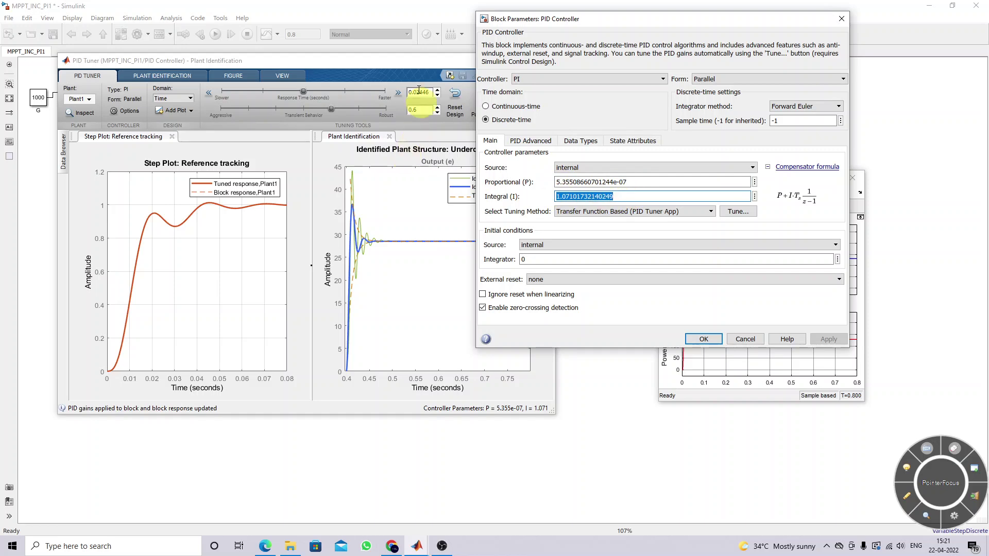
Bring up the Current and Voltage scopes alongside the Power scope and rerun the model simulation with the updated gains.
{"action": "left_click", "coordinate": [407, 70]}
{"action": "mouse_move", "coordinate": [418, 546]}
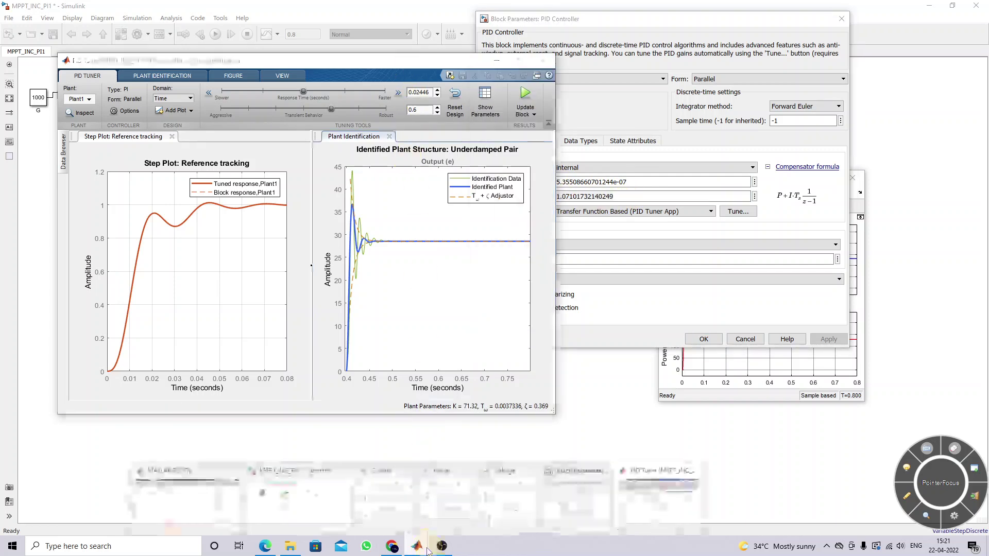
{"action": "left_click", "coordinate": [386, 497]}
{"action": "left_click", "coordinate": [442, 510]}
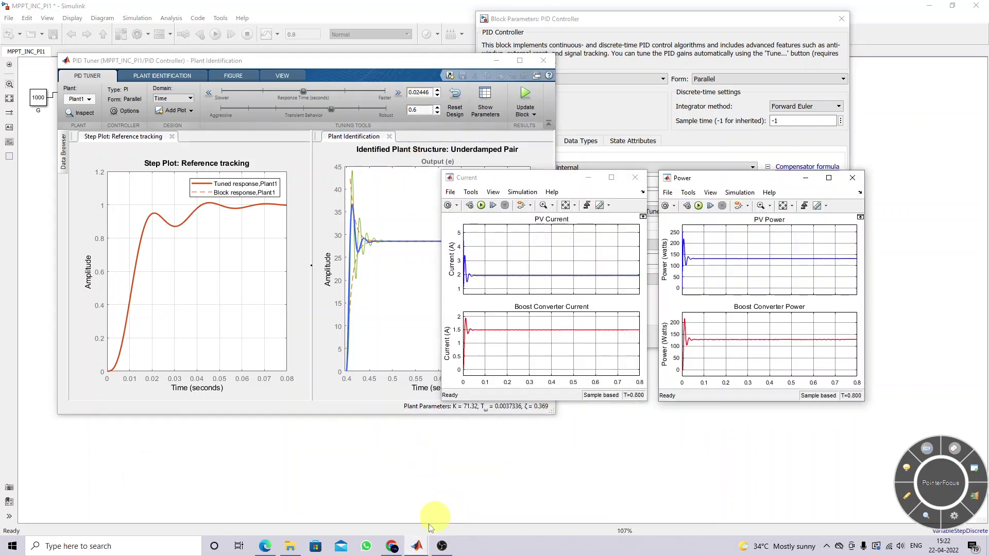
{"action": "left_click", "coordinate": [559, 466]}
{"action": "left_click", "coordinate": [699, 206]}
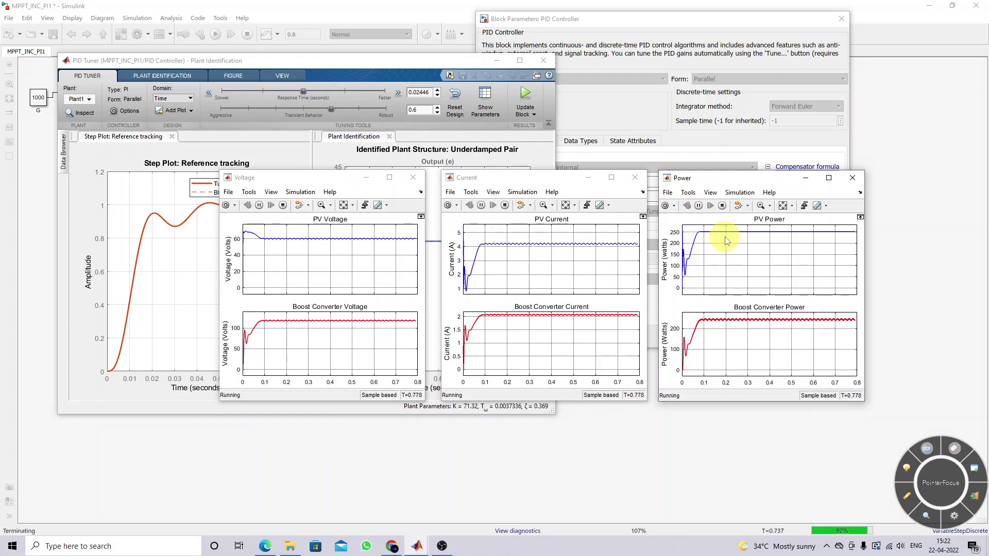
Update the PID Controller block using a 0.002446 s response time and 0.9 transient behavior, and rerun the simulation.
{"action": "left_click", "coordinate": [293, 63]}
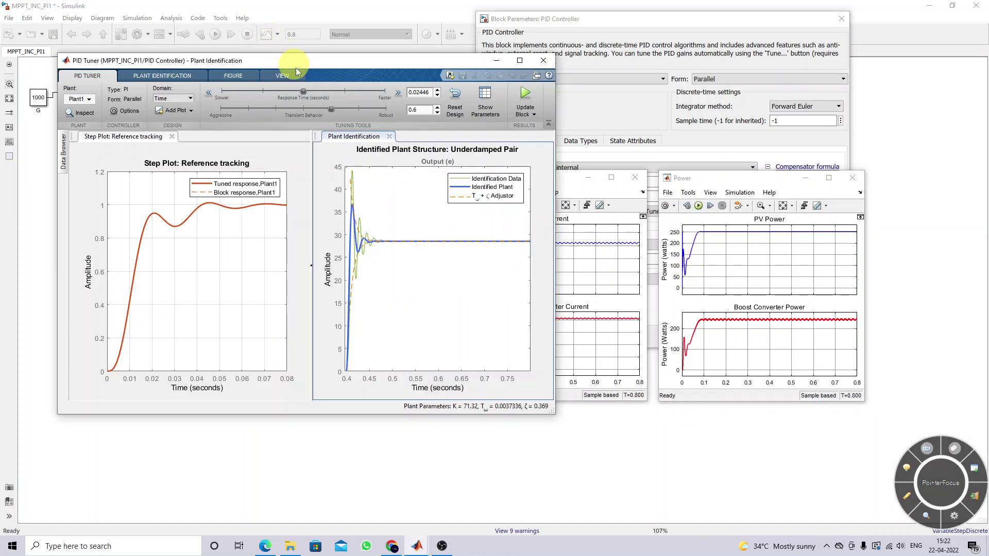
{"action": "left_click_drag", "start_coordinate": [305, 91], "coordinate": [381, 98]}
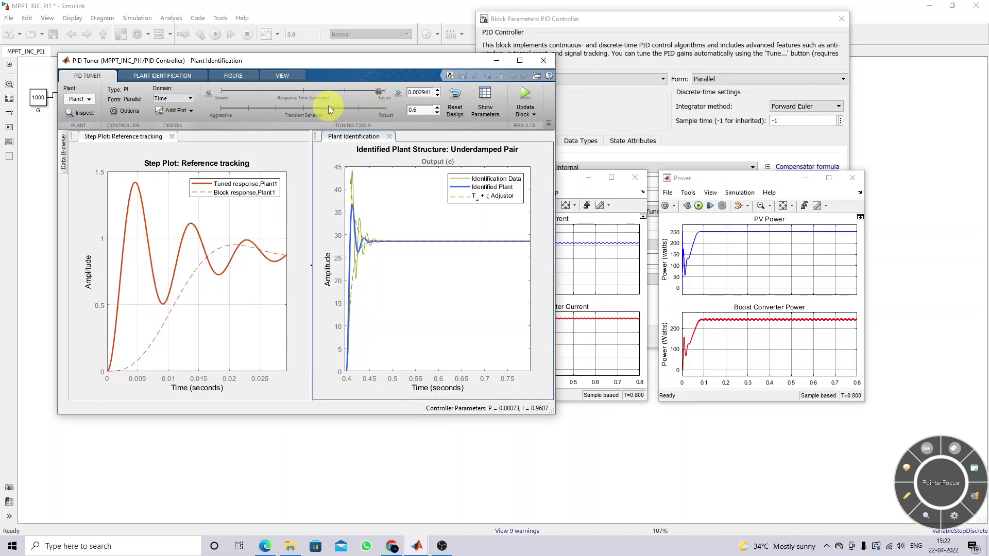
{"action": "left_click_drag", "start_coordinate": [381, 107], "coordinate": [403, 91]}
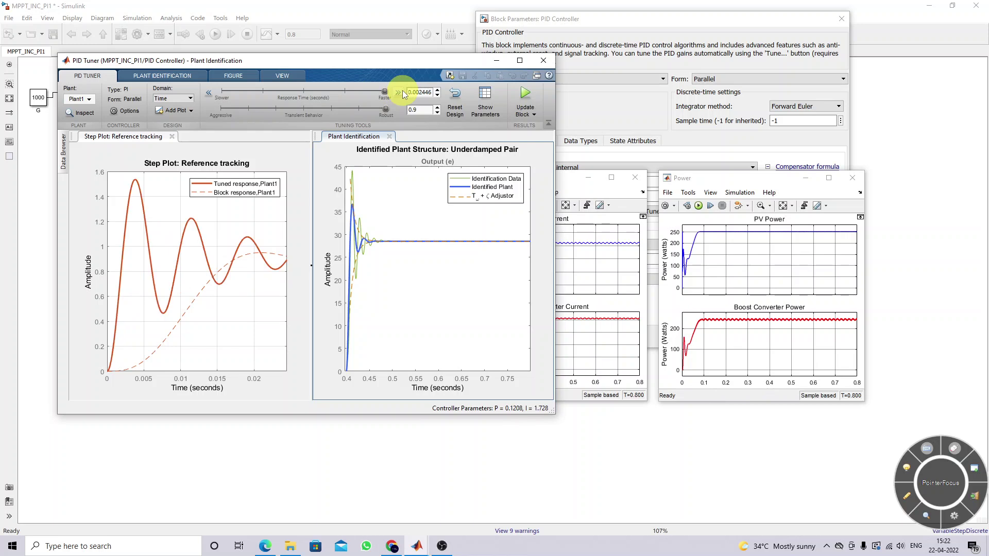
{"action": "left_click", "coordinate": [530, 94]}
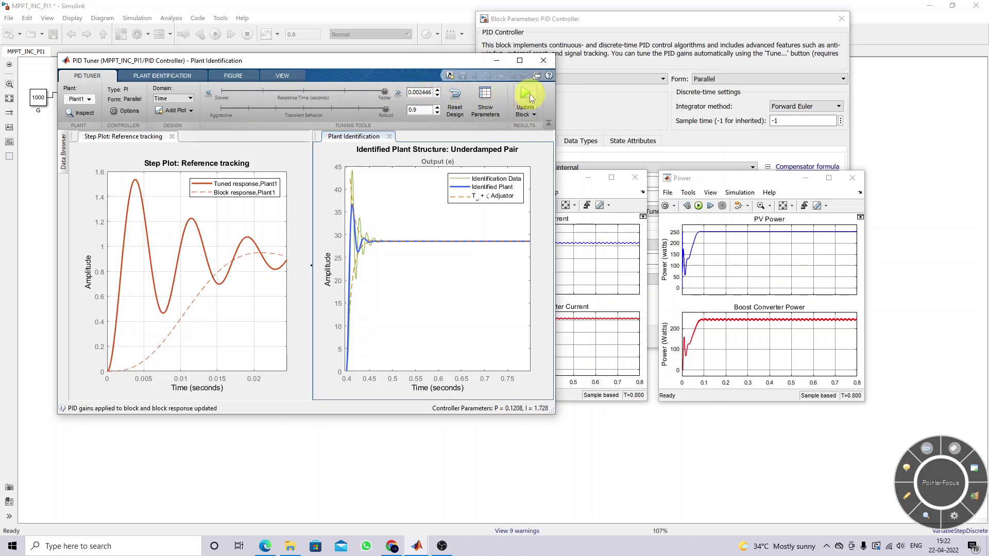
{"action": "left_click", "coordinate": [699, 206]}
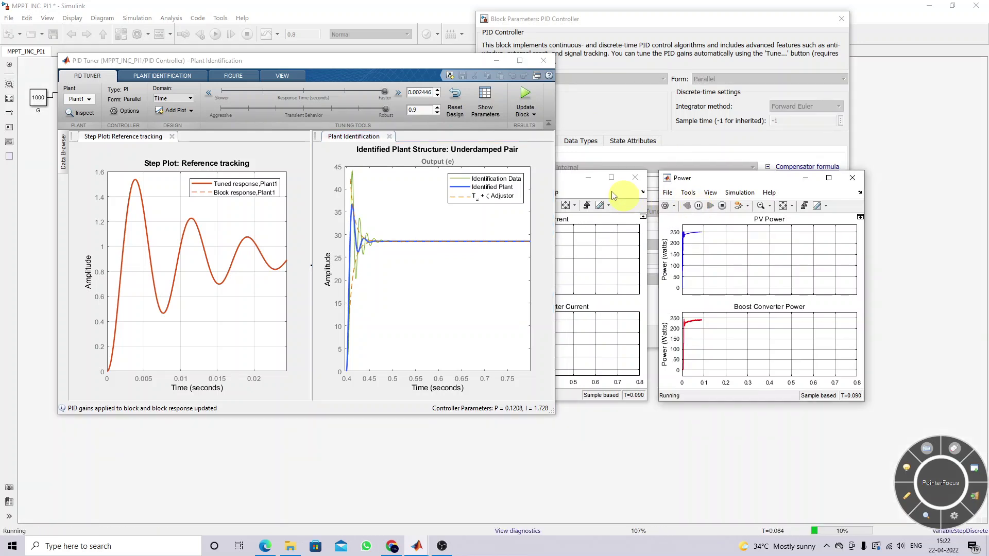
{"action": "left_click", "coordinate": [646, 219]}
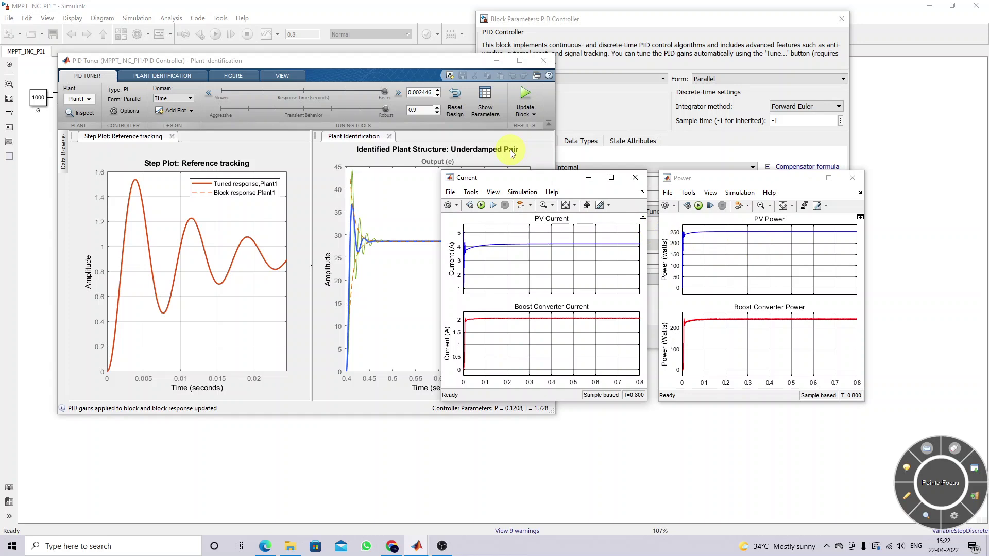
Update the PID Controller block using a 0.008101 s response time and 0.78 transient behavior, and rerun the simulation.
{"action": "left_click", "coordinate": [397, 93]}
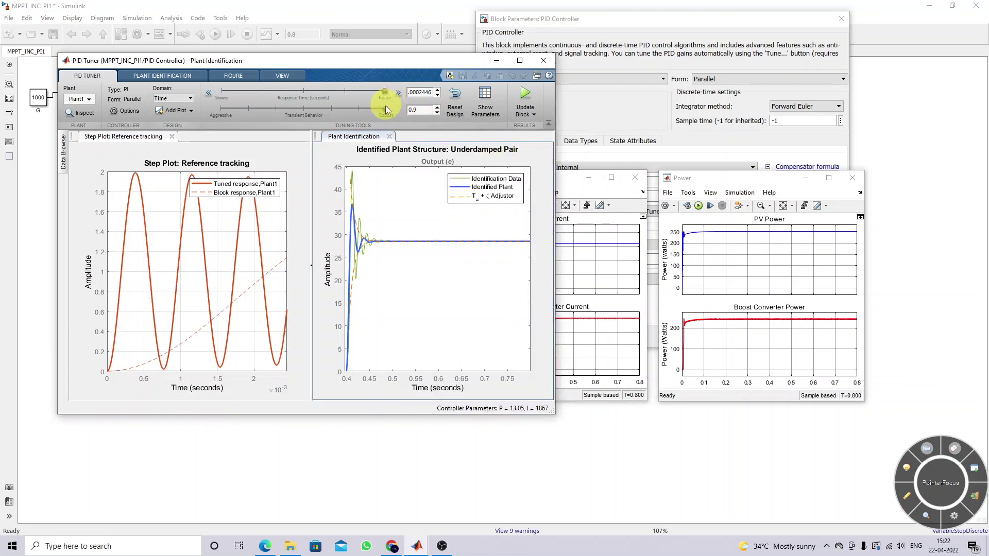
{"action": "left_click_drag", "start_coordinate": [386, 91], "coordinate": [259, 92]}
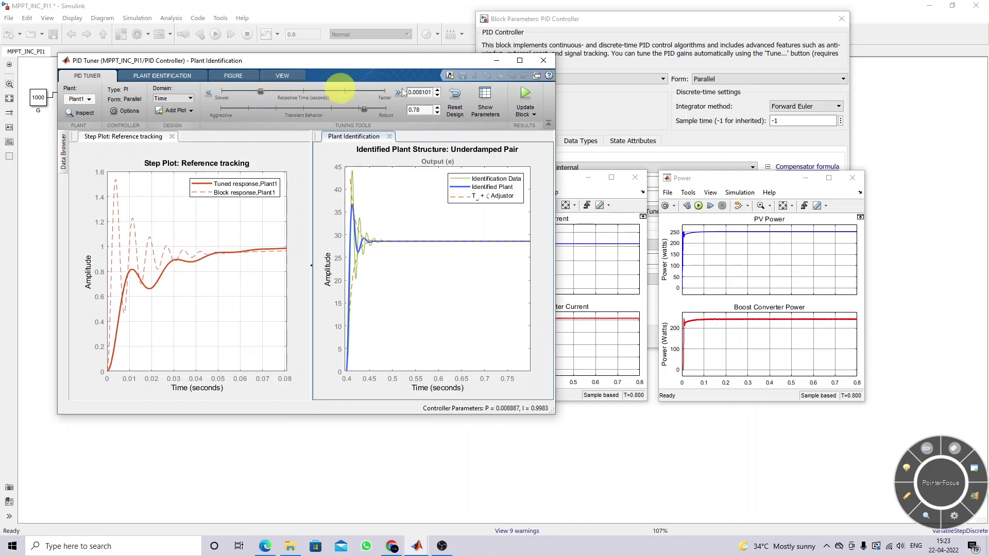
{"action": "left_click", "coordinate": [521, 96]}
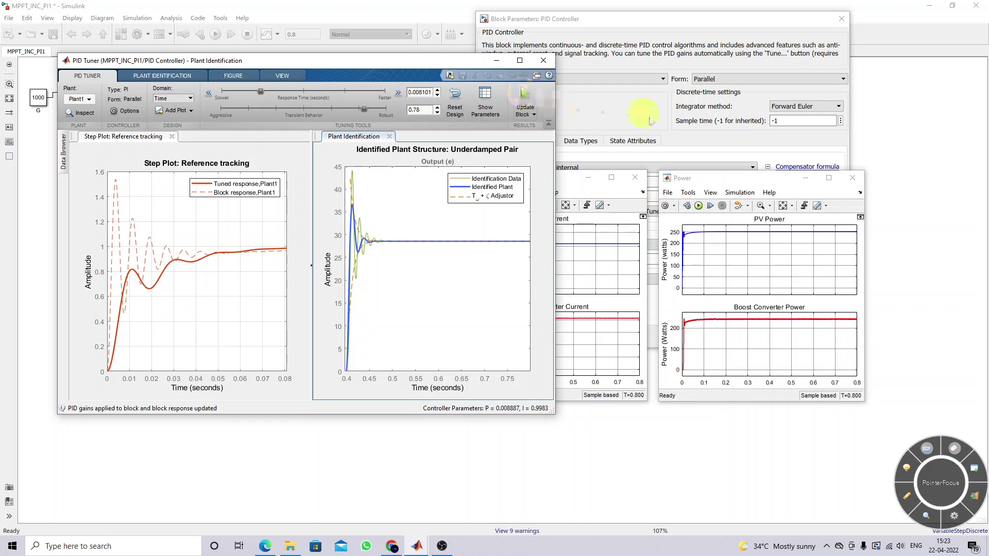
{"action": "left_click", "coordinate": [699, 206]}
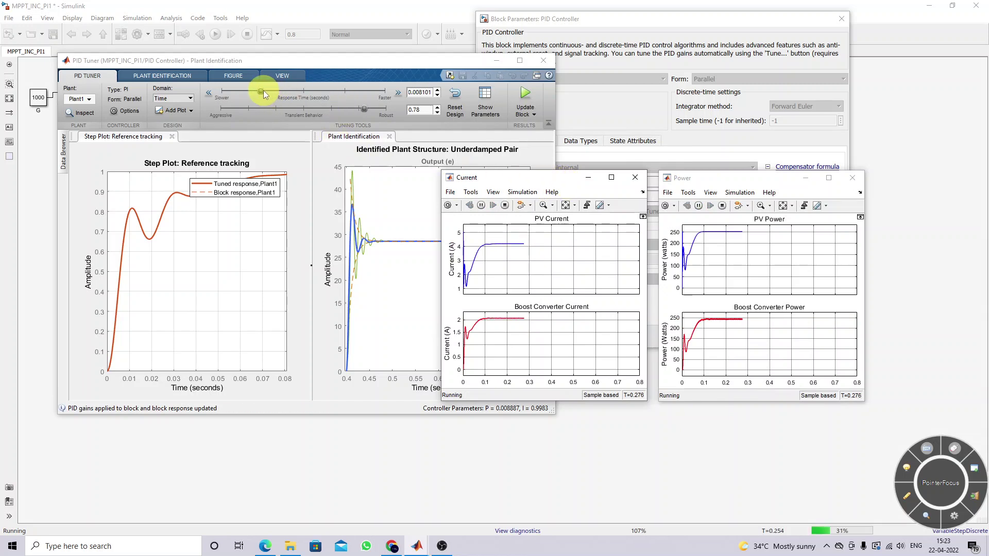
Update the PID Controller block using a 0.001772 s response time, and rerun the simulation with the Current scope beside the Power scope.
{"action": "left_click_drag", "start_coordinate": [263, 92], "coordinate": [271, 91]}
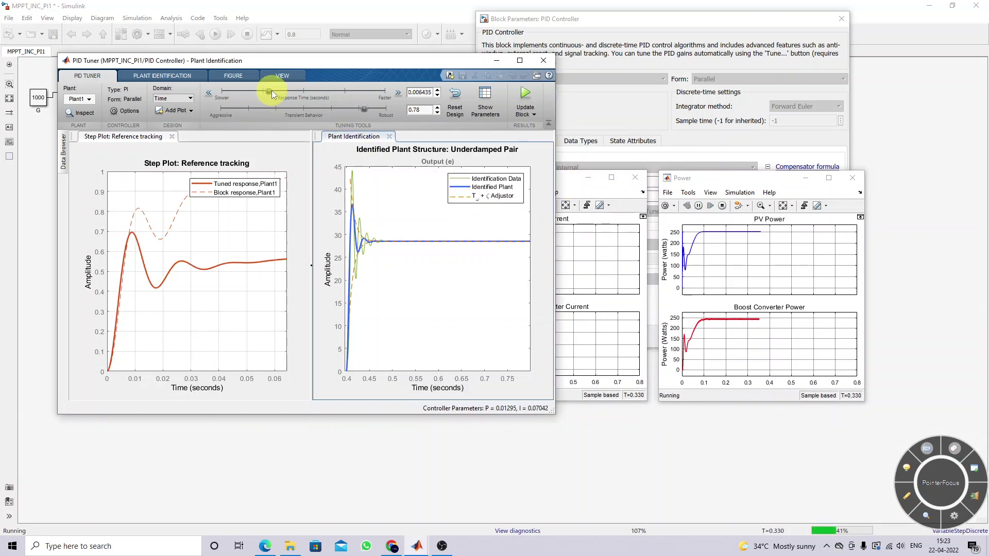
{"action": "left_click_drag", "start_coordinate": [271, 91], "coordinate": [317, 91]}
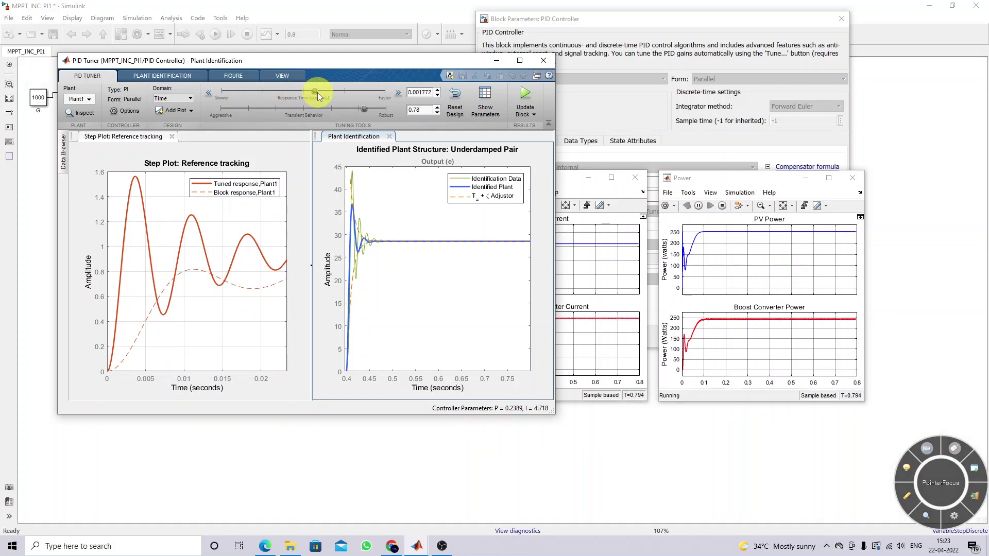
{"action": "left_click", "coordinate": [526, 95]}
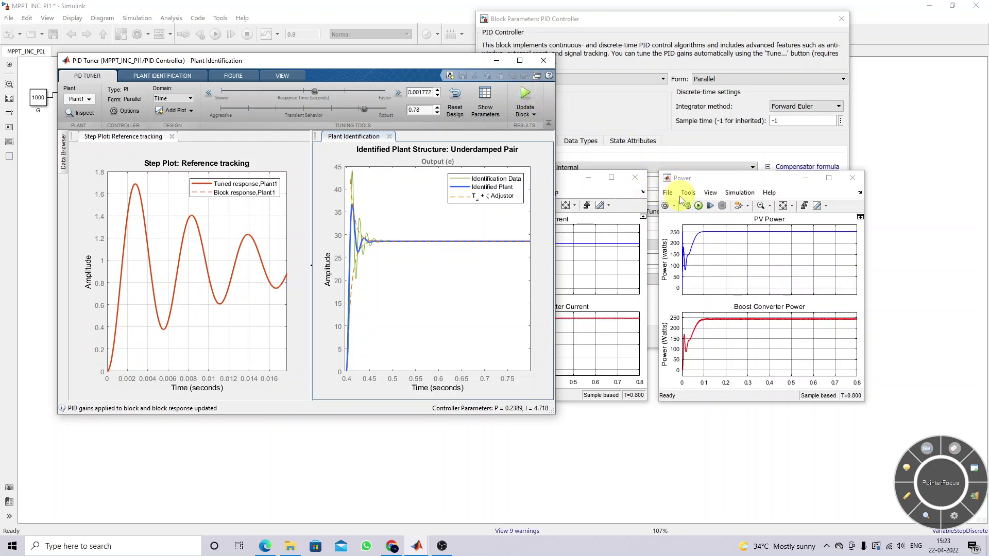
{"action": "left_click", "coordinate": [574, 189]}
{"action": "left_click", "coordinate": [699, 206]}
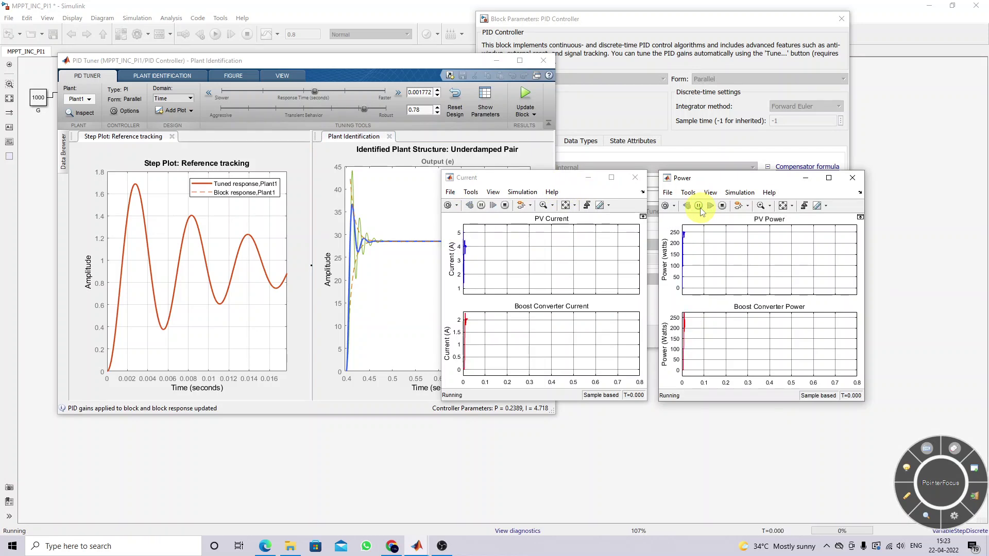
{"action": "left_click_drag", "start_coordinate": [484, 177], "coordinate": [525, 118]}
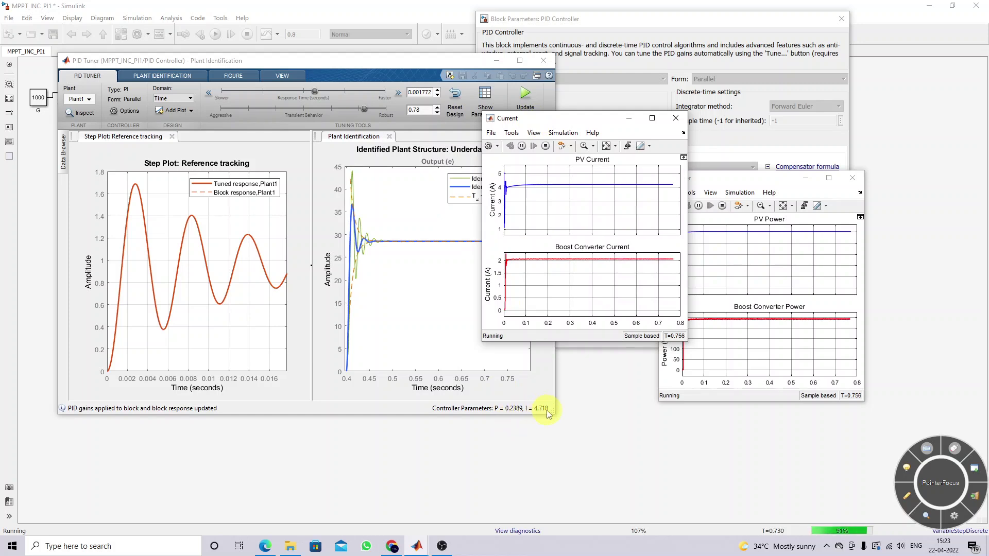
{"action": "left_click_drag", "start_coordinate": [583, 123], "coordinate": [542, 142]}
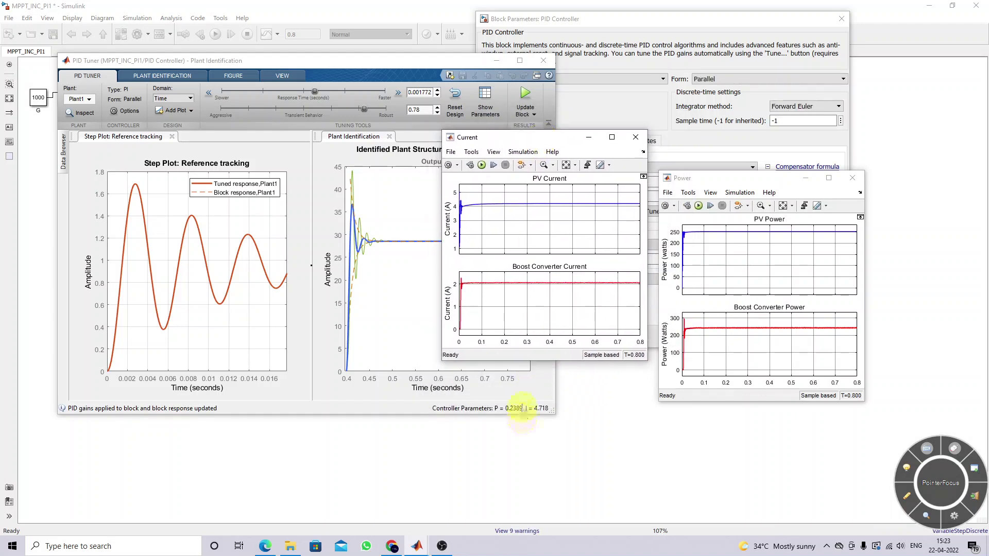
Bring the PID Controller parameters dialog forward and inspect its updated proportional and integral gains.
{"action": "left_click", "coordinate": [162, 76]}
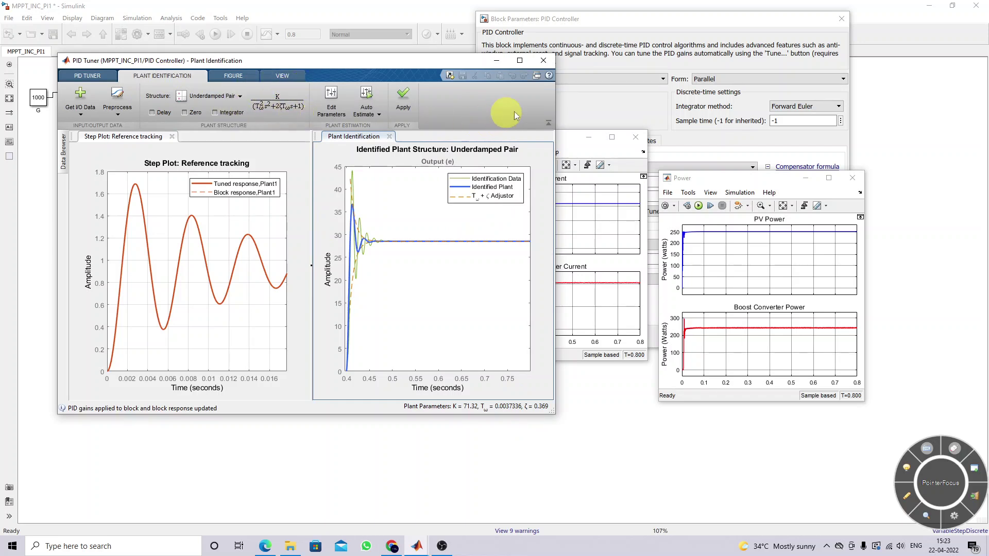
{"action": "left_click", "coordinate": [593, 125]}
{"action": "left_click_drag", "start_coordinate": [617, 182], "coordinate": [562, 198]}
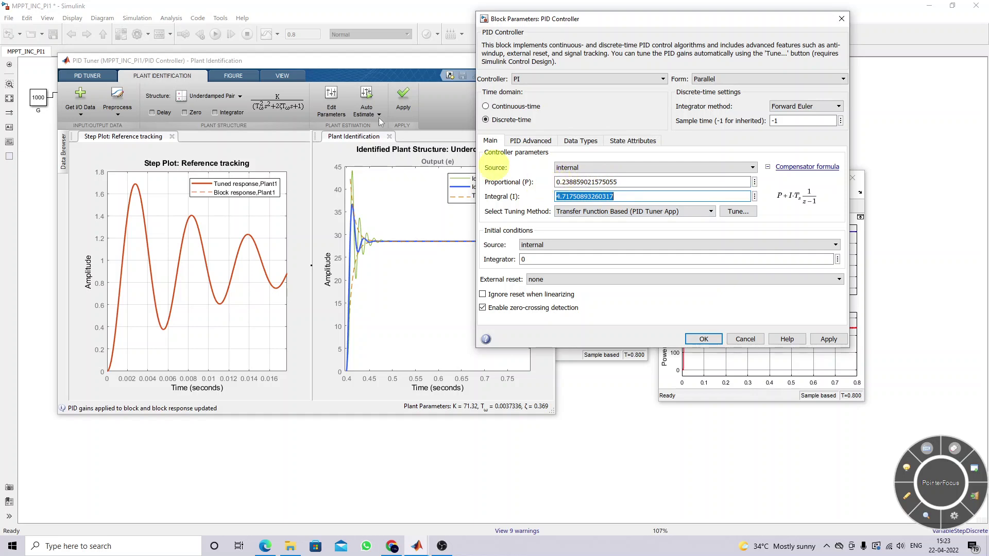
Choose the One Pole plant structure and auto-estimate its parameters from the identification data.
{"action": "left_click", "coordinate": [180, 61]}
{"action": "left_click", "coordinate": [236, 97]}
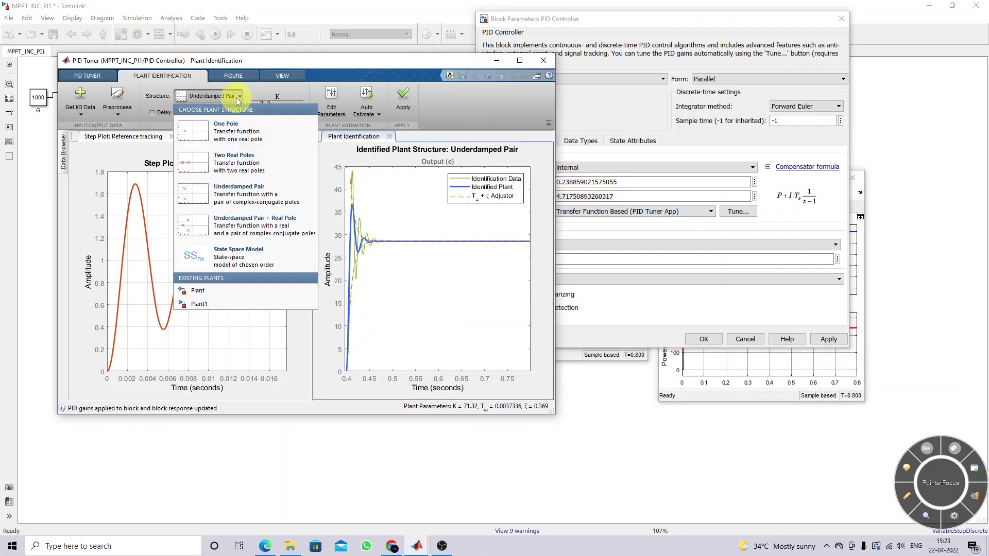
{"action": "left_click", "coordinate": [225, 134]}
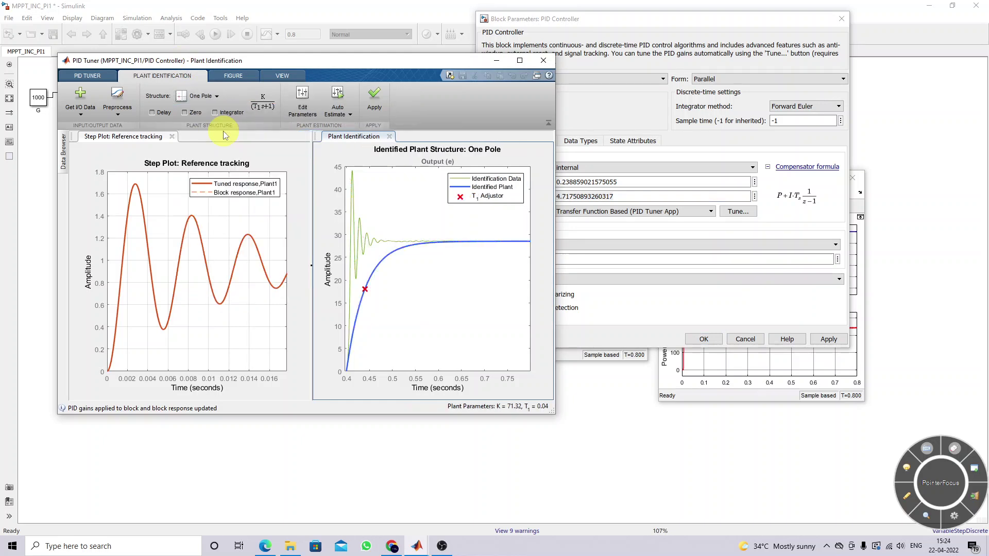
{"action": "left_click", "coordinate": [337, 109]}
{"action": "left_click", "coordinate": [354, 135]}
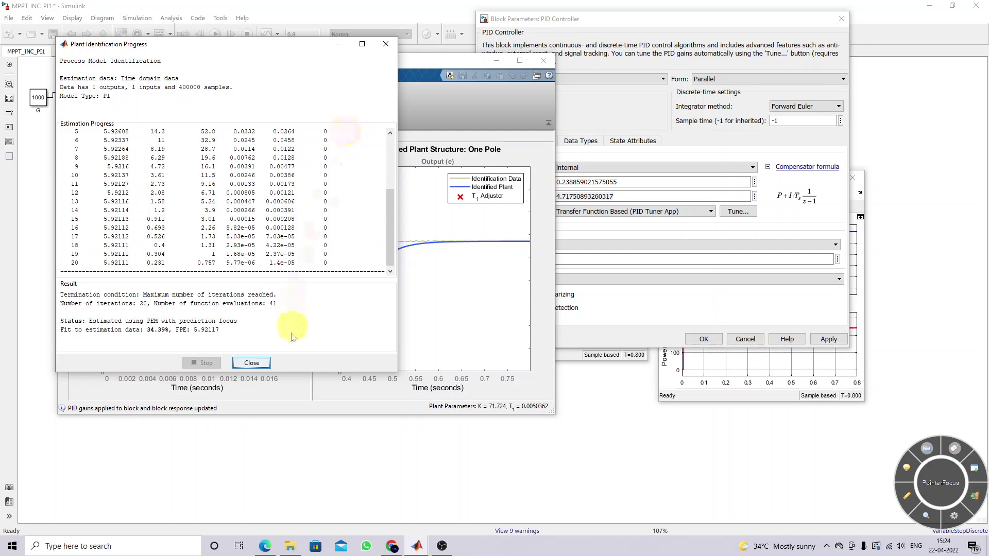
{"action": "left_click", "coordinate": [252, 363]}
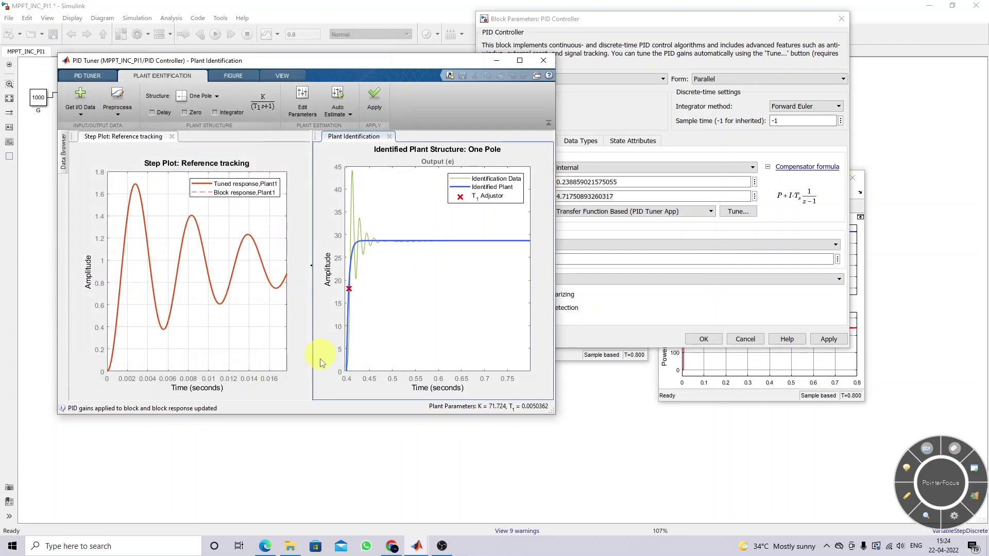
Lower the one-pole plant's gain curve slightly below the identification data and auto-estimate the parameters again.
{"action": "left_click_drag", "start_coordinate": [357, 250], "coordinate": [379, 249]}
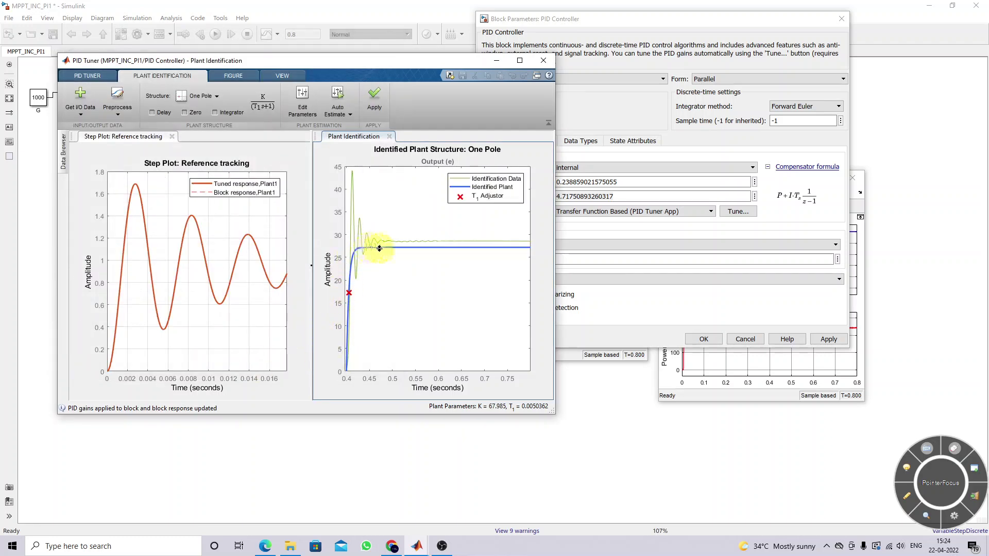
{"action": "left_click", "coordinate": [337, 112]}
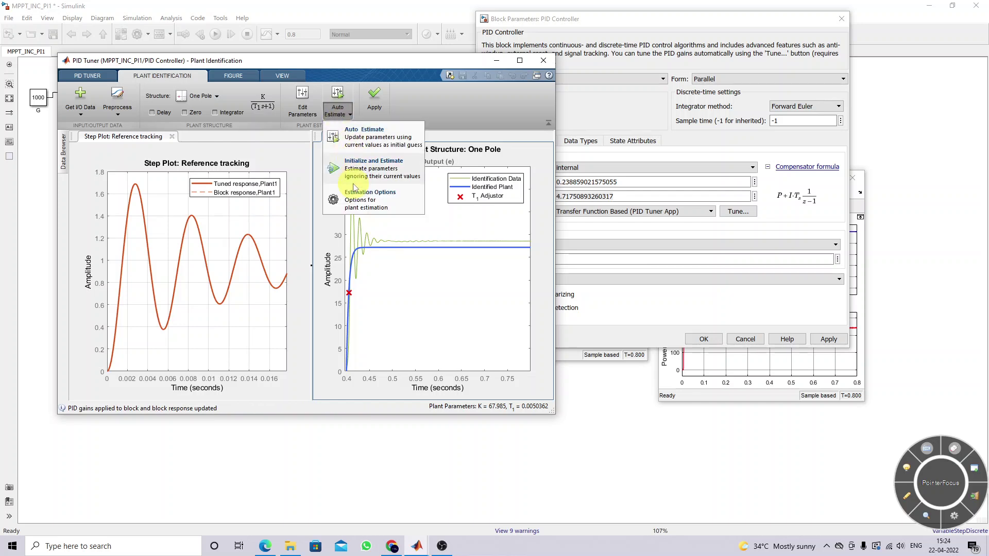
{"action": "left_click", "coordinate": [357, 148]}
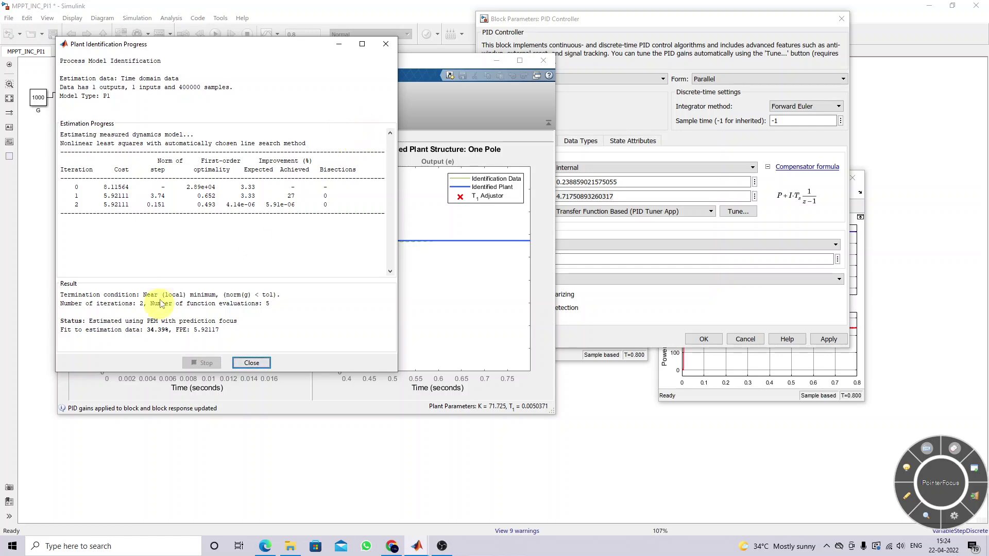
{"action": "left_click", "coordinate": [251, 363]}
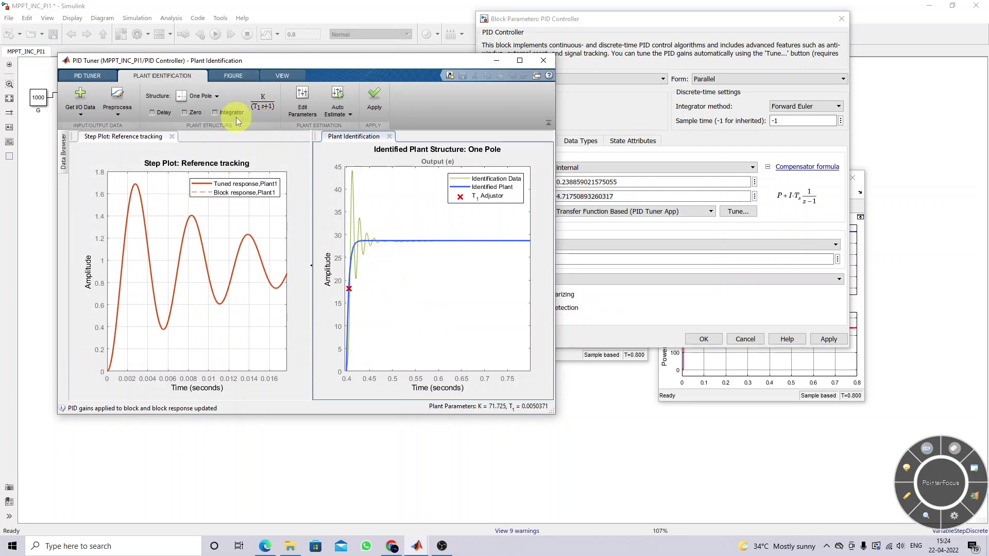
{"action": "key", "text": "F11"}
{"action": "mouse_move", "coordinate": [240, 90]}
{"action": "left_mouse_down"}
{"action": "mouse_move", "coordinate": [280, 115]}
{"action": "mouse_move", "coordinate": [239, 89]}
{"action": "left_mouse_up"}
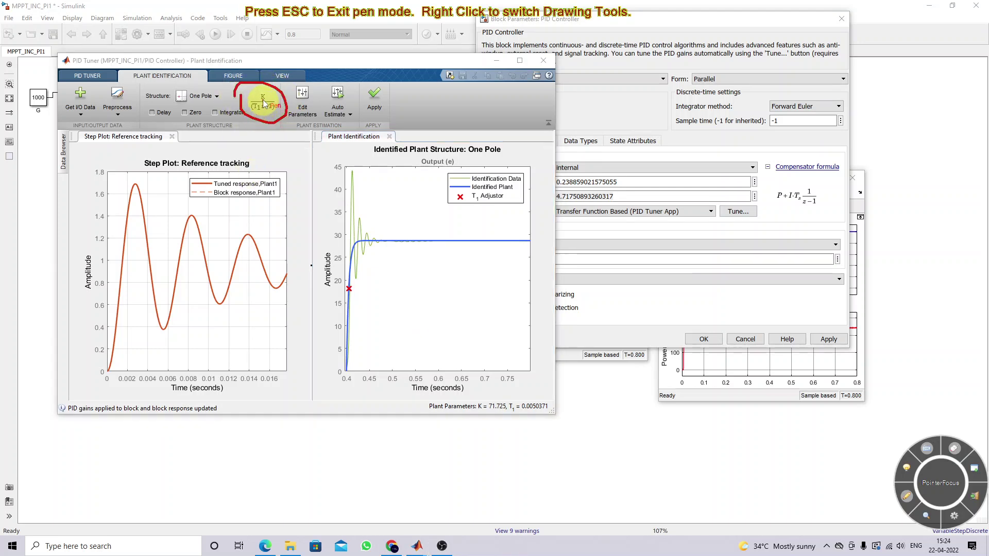
{"action": "left_click_drag", "start_coordinate": [271, 97], "coordinate": [489, 410]}
{"action": "mouse_move", "coordinate": [247, 115]}
{"action": "left_mouse_down"}
{"action": "mouse_move", "coordinate": [484, 339]}
{"action": "mouse_move", "coordinate": [510, 403]}
{"action": "left_mouse_up"}
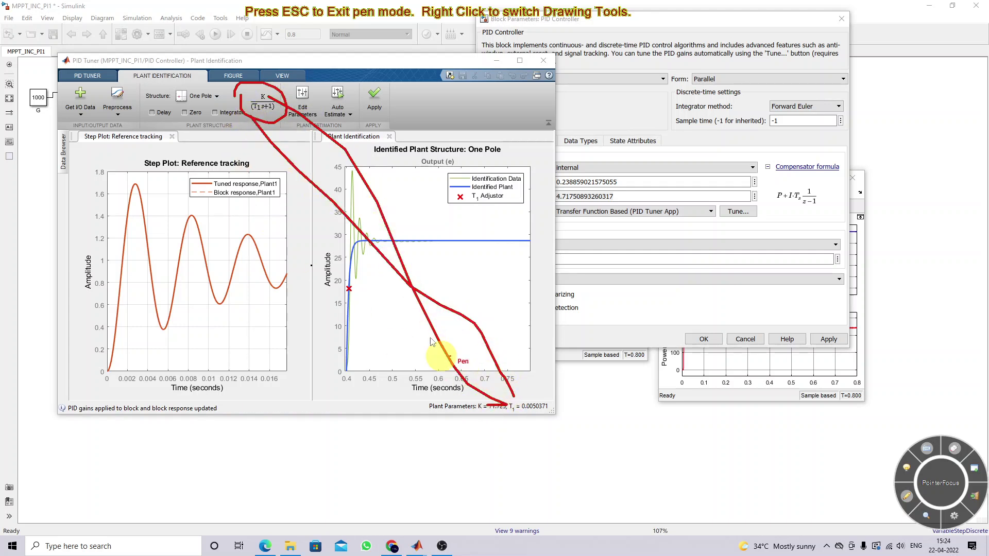
{"action": "key", "text": "Escape"}
Apply the identified one-pole plant to the tuner and send the retuned gains to the PID Controller block.
{"action": "left_click", "coordinate": [374, 98]}
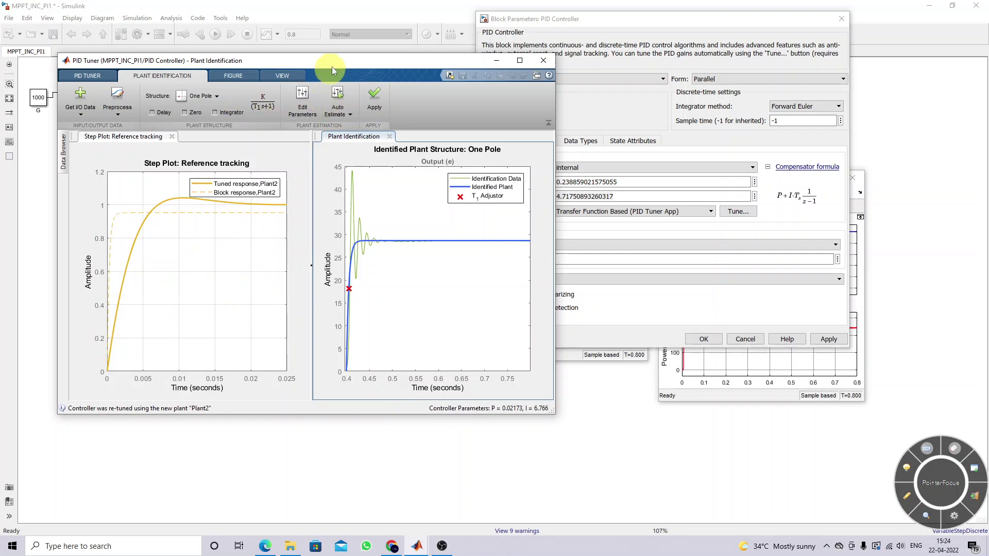
{"action": "left_click_drag", "start_coordinate": [332, 62], "coordinate": [301, 64]}
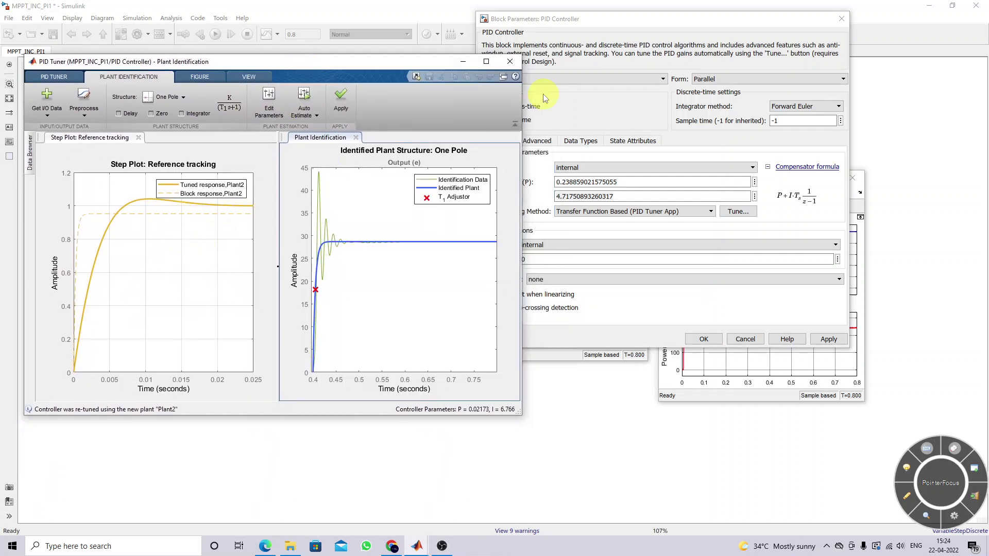
{"action": "left_click", "coordinate": [54, 77]}
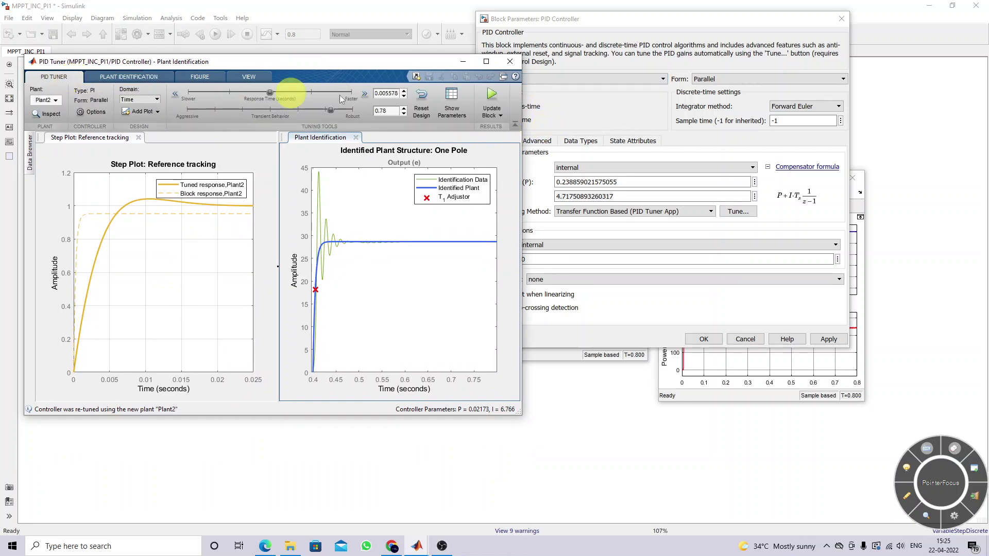
{"action": "left_click", "coordinate": [492, 98]}
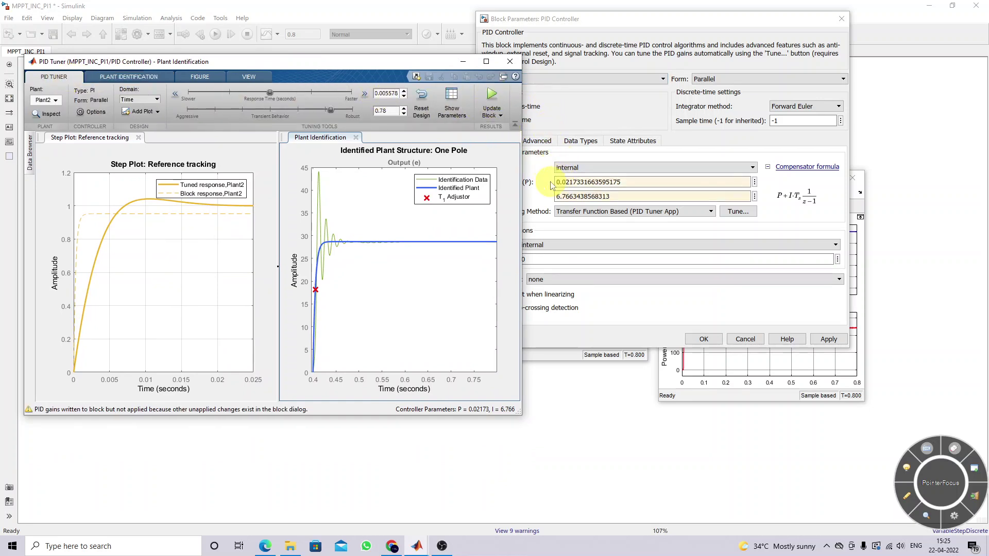
Try to rerun the simulation from the Power scope, and apply the pending changes in the PID Controller parameters dialog.
{"action": "left_click", "coordinate": [702, 371]}
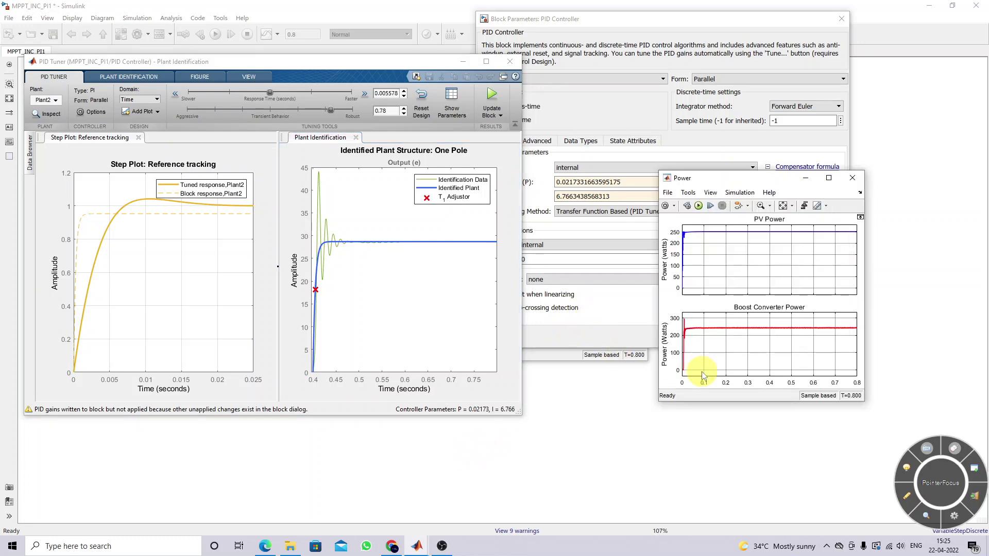
{"action": "left_click", "coordinate": [698, 206]}
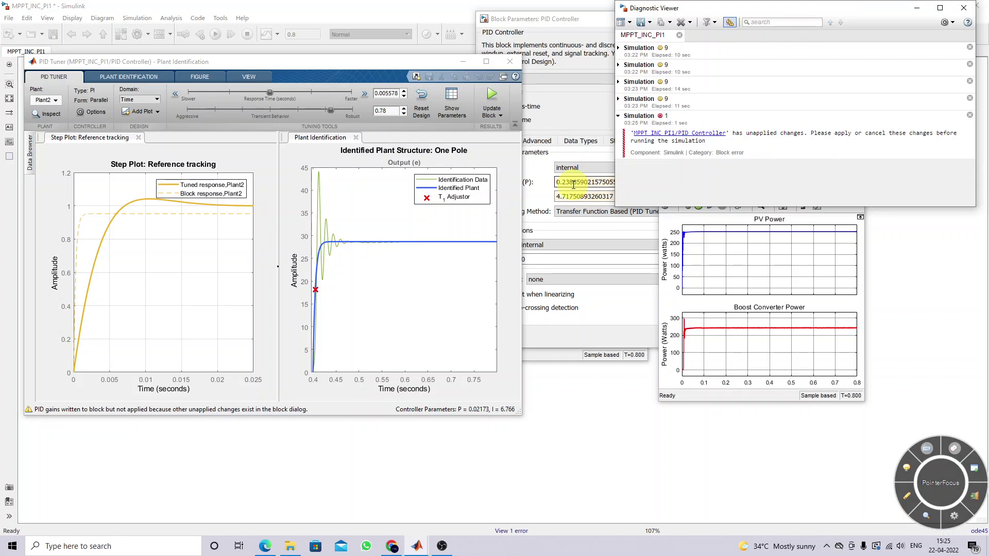
{"action": "left_click", "coordinate": [531, 188]}
{"action": "left_click", "coordinate": [824, 339]}
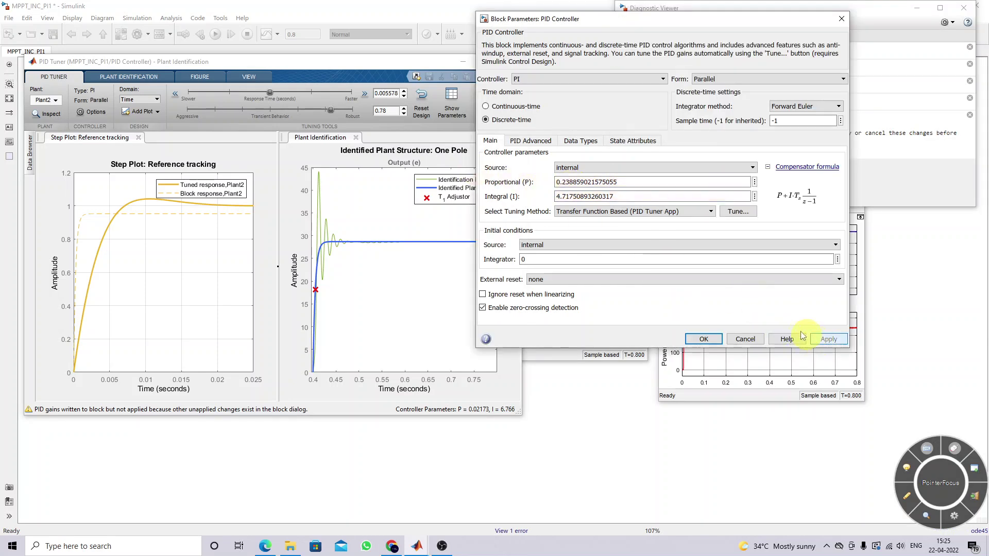
Send the retuned one-pole gains to the PID Controller block again and rerun the simulation from the Power scope.
{"action": "left_click", "coordinate": [282, 69]}
{"action": "left_click", "coordinate": [489, 103]}
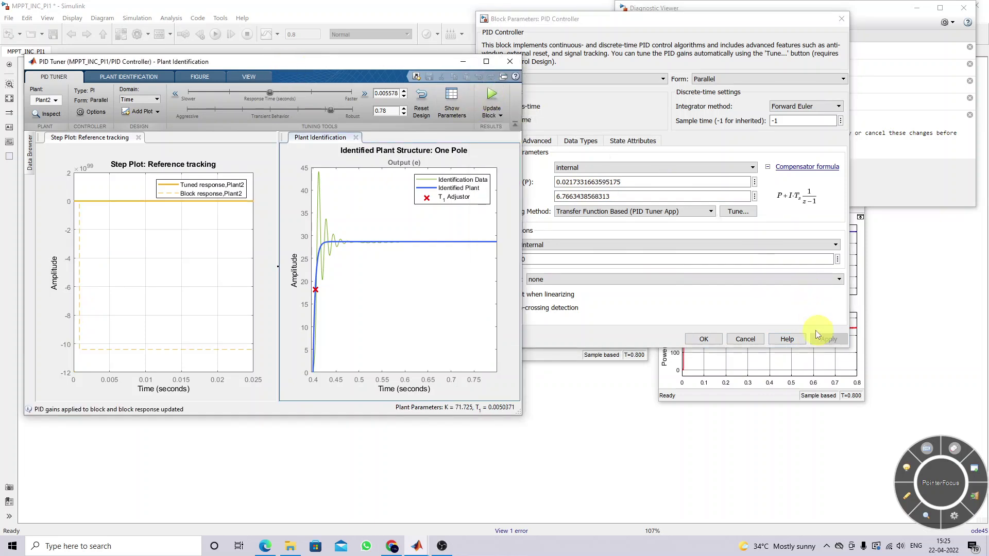
{"action": "left_click", "coordinate": [694, 380]}
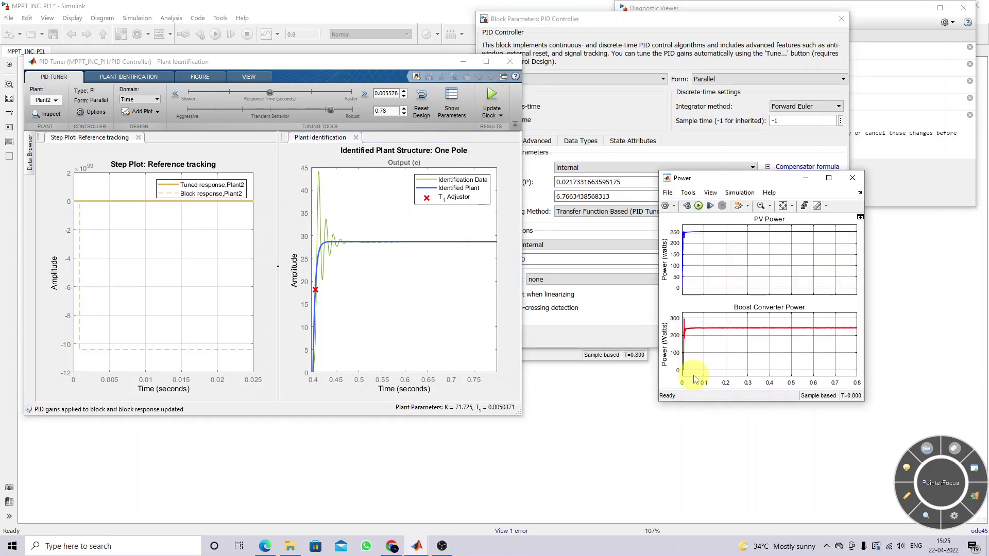
{"action": "left_click", "coordinate": [699, 206]}
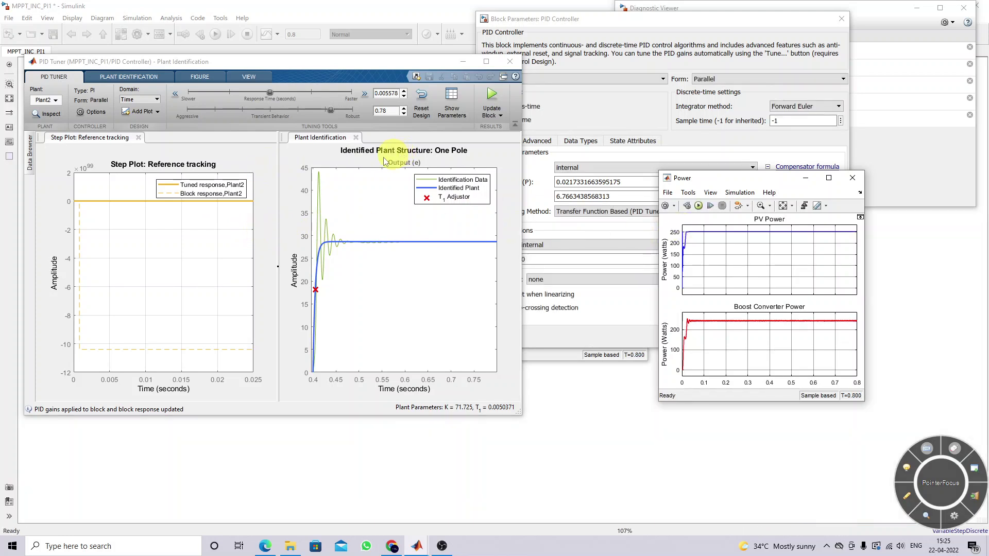
Slow the response time to 0.05327 seconds, raise the transient behavior to 0.9, and reapply the identified one-pole plant.
{"action": "left_click_drag", "start_coordinate": [270, 91], "coordinate": [190, 88]}
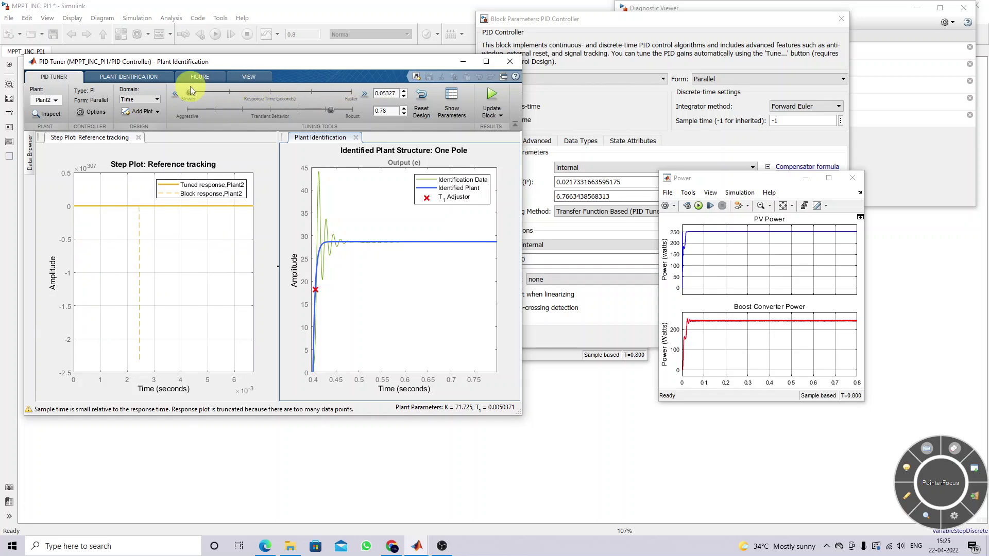
{"action": "left_click_drag", "start_coordinate": [336, 112], "coordinate": [381, 113]}
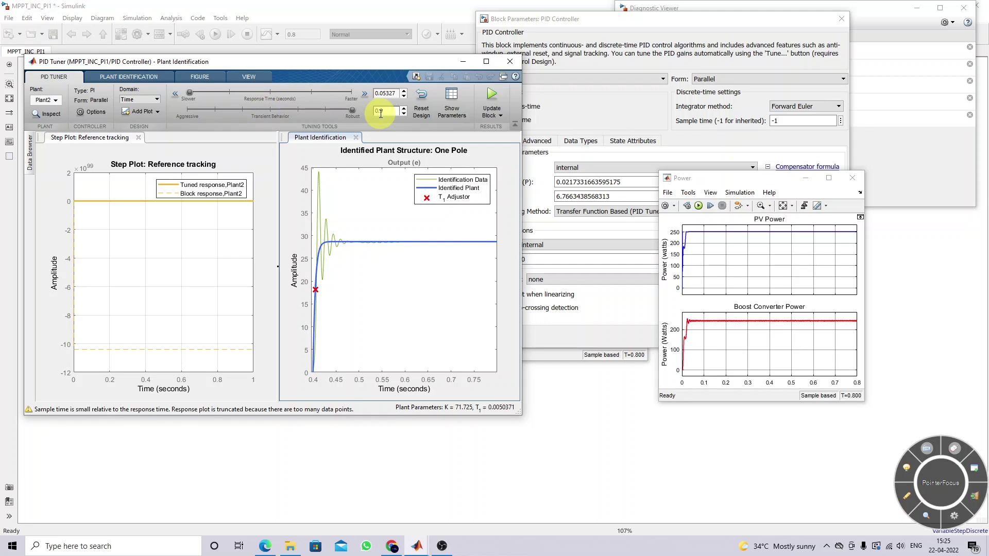
{"action": "left_click", "coordinate": [151, 76]}
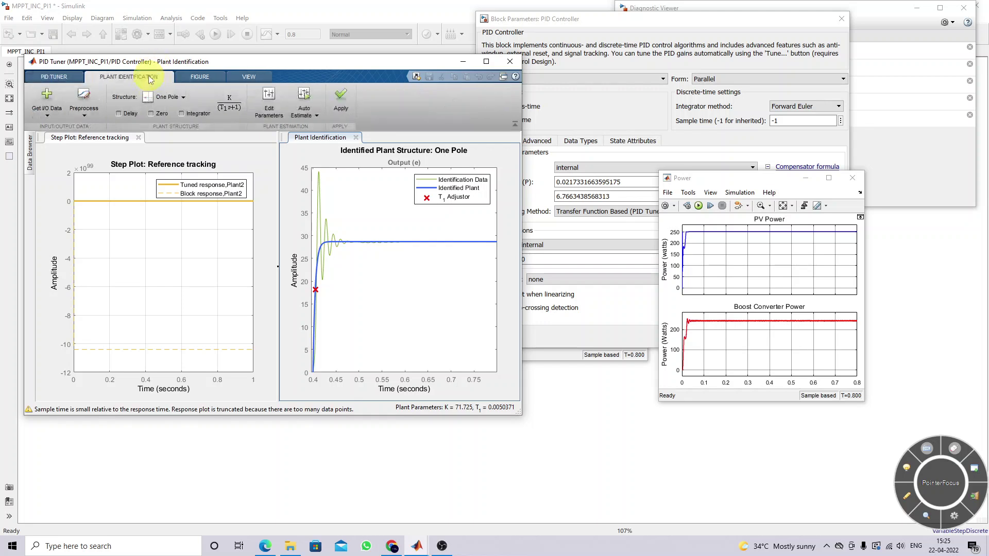
{"action": "left_click", "coordinate": [344, 97]}
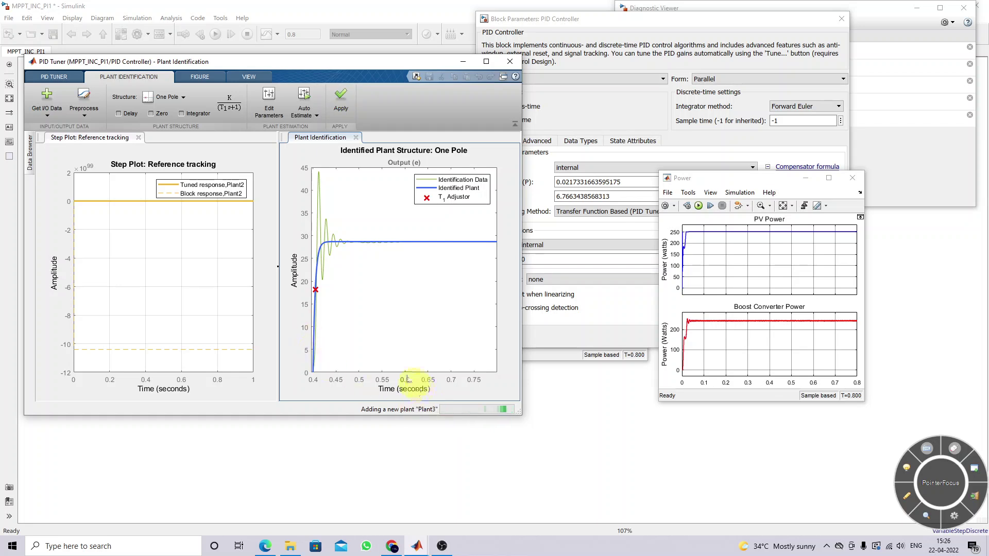
{"action": "left_click", "coordinate": [70, 78]}
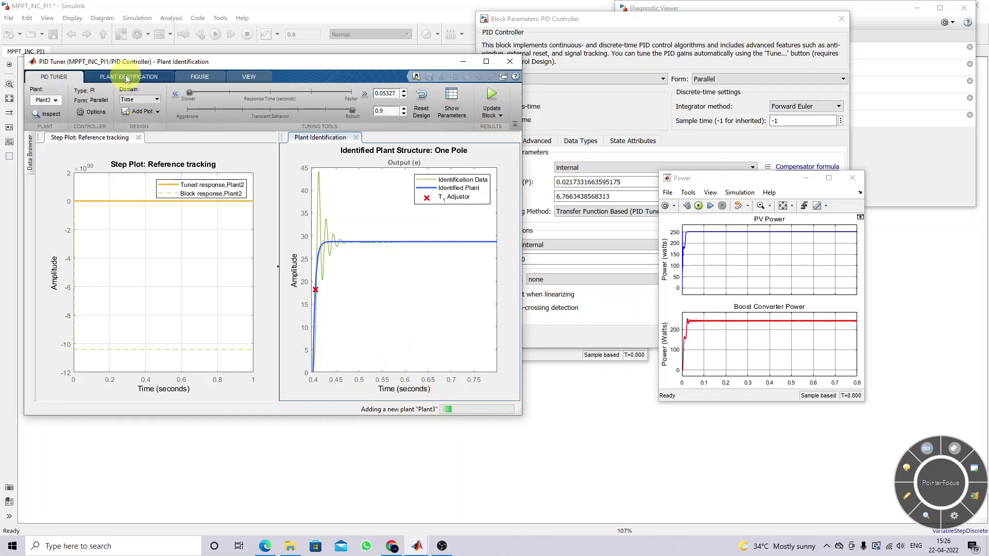
{"action": "left_click", "coordinate": [128, 77]}
{"action": "left_click", "coordinate": [200, 77]}
{"action": "left_click", "coordinate": [246, 77]}
{"action": "left_click", "coordinate": [129, 77]}
{"action": "left_click", "coordinate": [62, 78]}
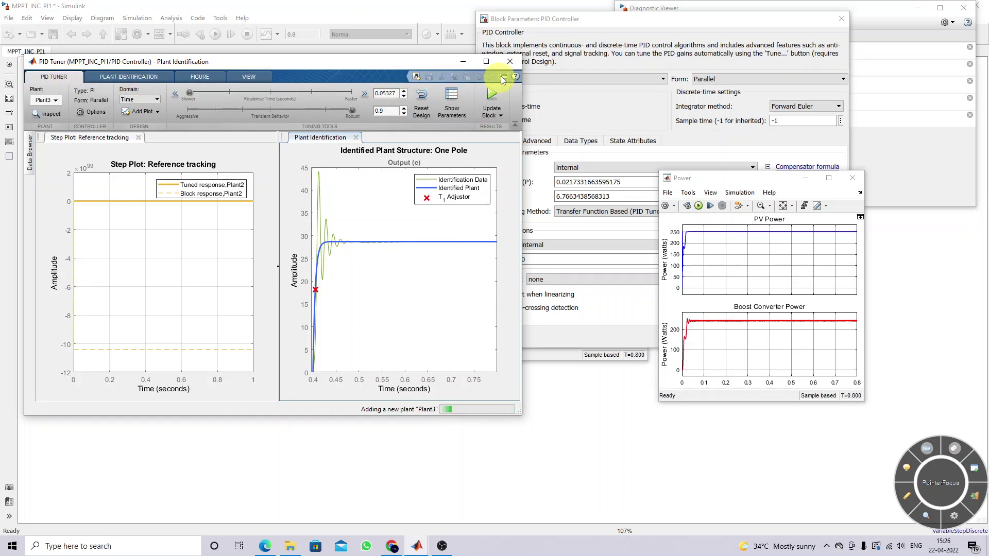
Close the tuner, apply the pending PID Controller block changes, and relaunch PID tuning from the block dialog.
{"action": "left_click", "coordinate": [510, 62]}
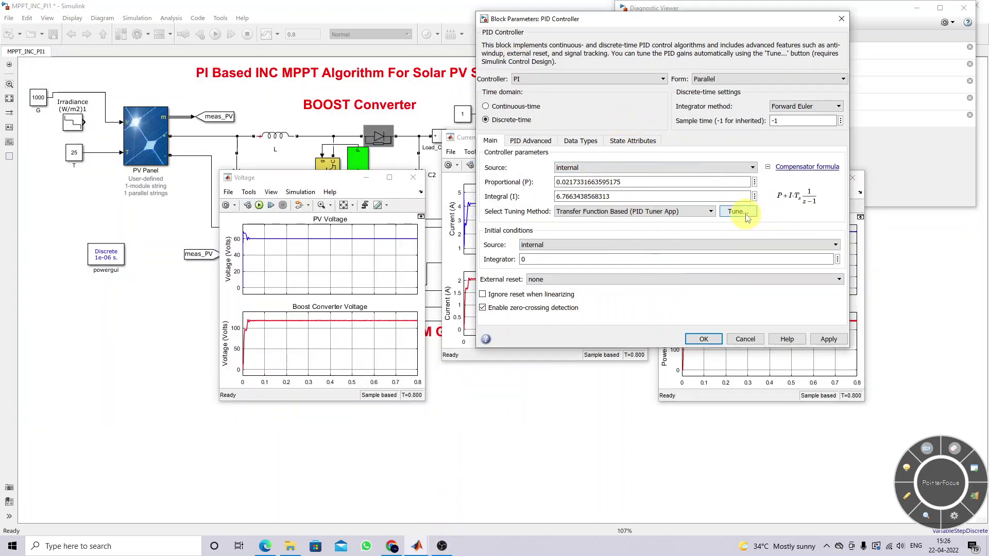
{"action": "left_click", "coordinate": [738, 211]}
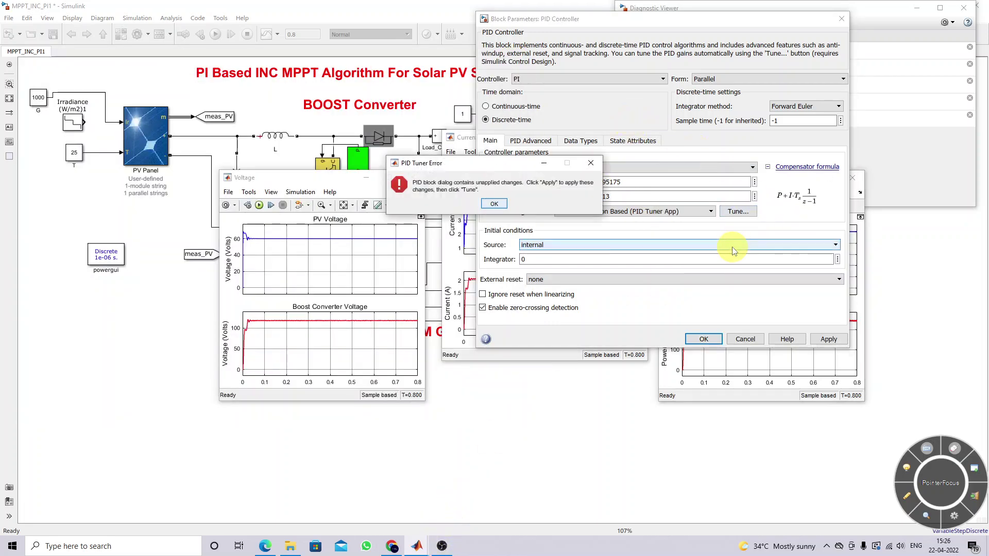
{"action": "left_click", "coordinate": [591, 163]}
{"action": "left_click", "coordinate": [834, 342]}
{"action": "left_click", "coordinate": [739, 211]}
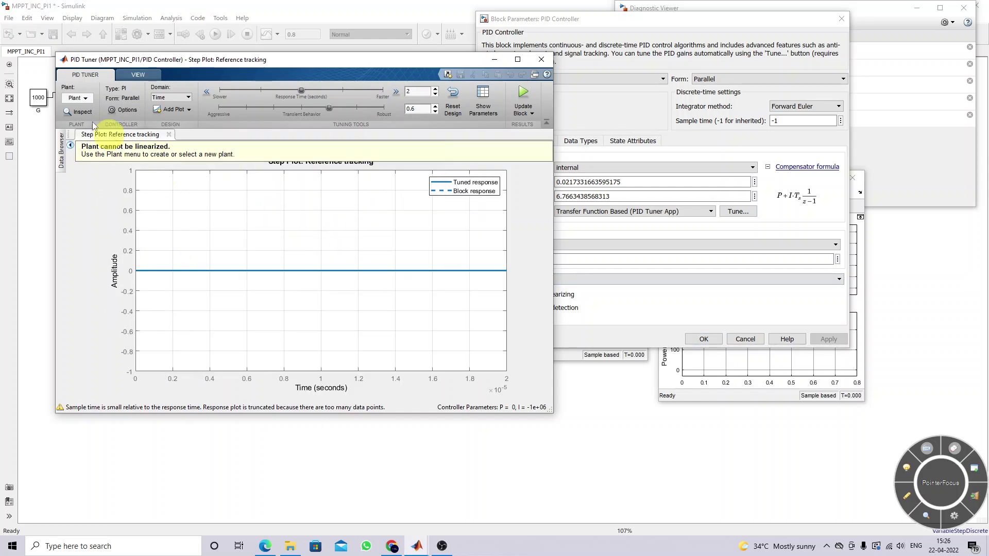
Start identifying a new plant using input/output data obtained by simulating the Simulink model.
{"action": "left_click", "coordinate": [84, 103]}
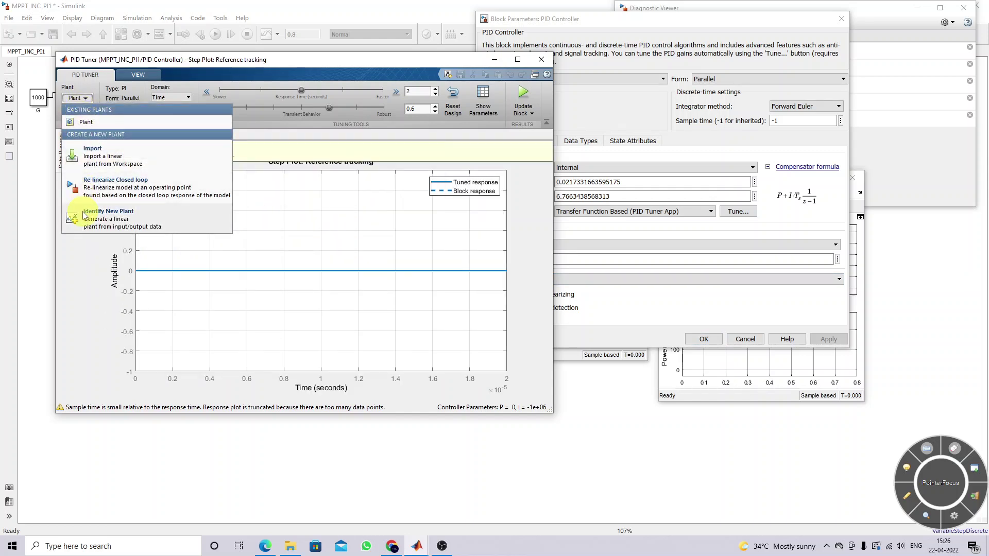
{"action": "left_click", "coordinate": [84, 216]}
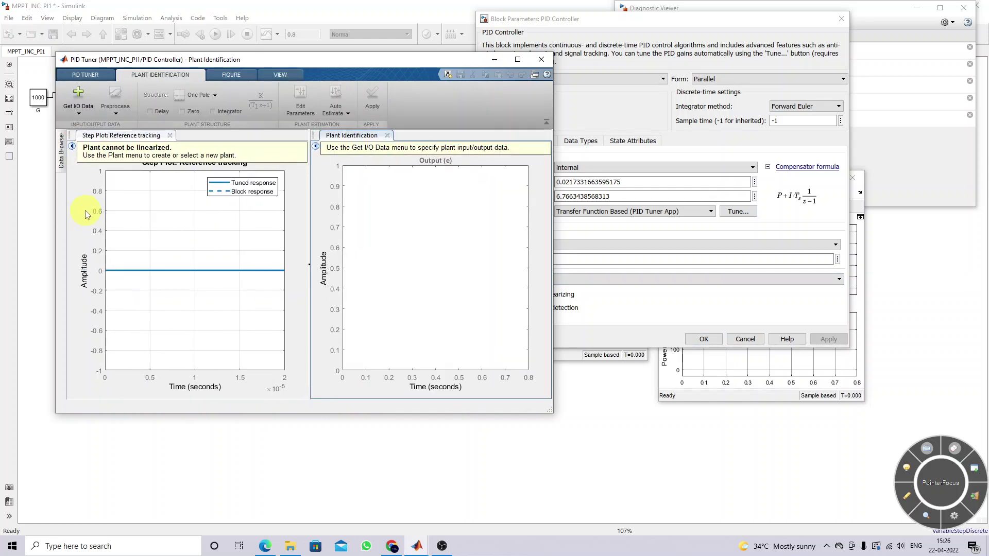
{"action": "left_click", "coordinate": [79, 98]}
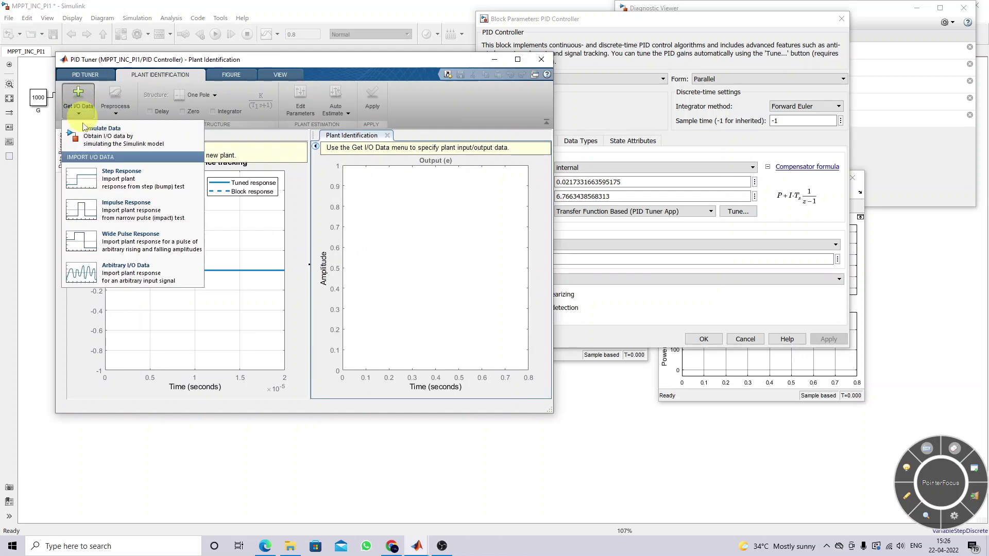
{"action": "left_click", "coordinate": [89, 138]}
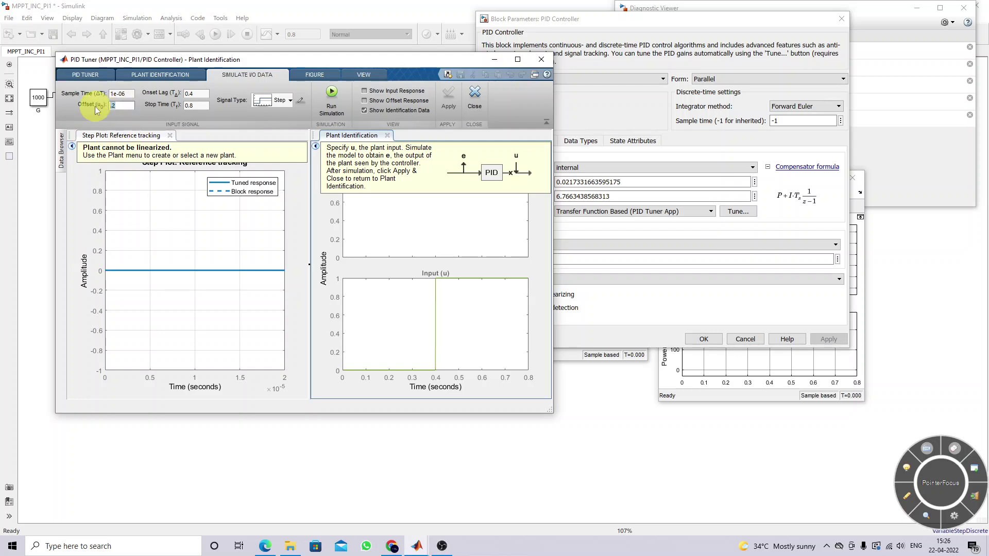
Set the step input's offset to 0.2 and amplitude to 0.4, run the identification simulation, and check the Power scope.
{"action": "left_click", "coordinate": [301, 101]}
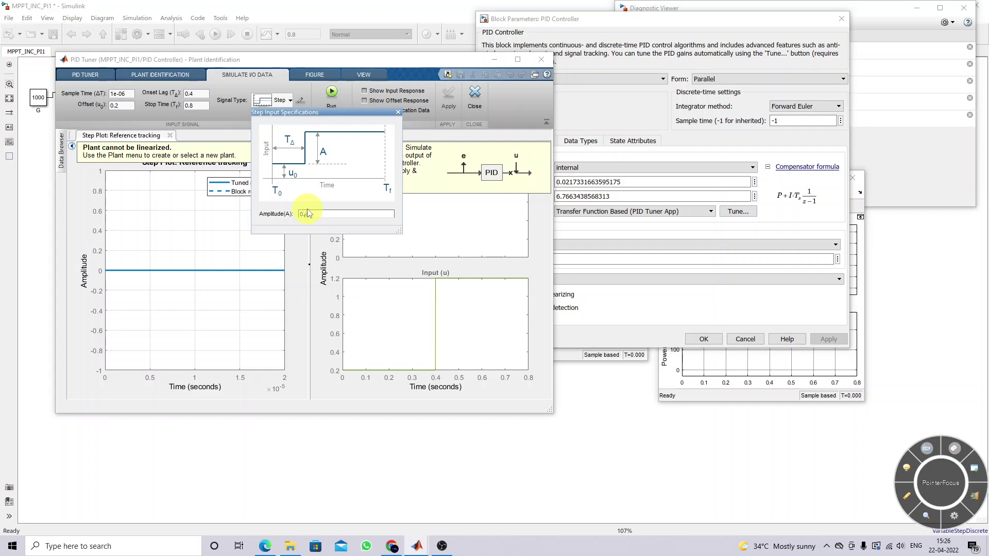
{"action": "left_click", "coordinate": [396, 111]}
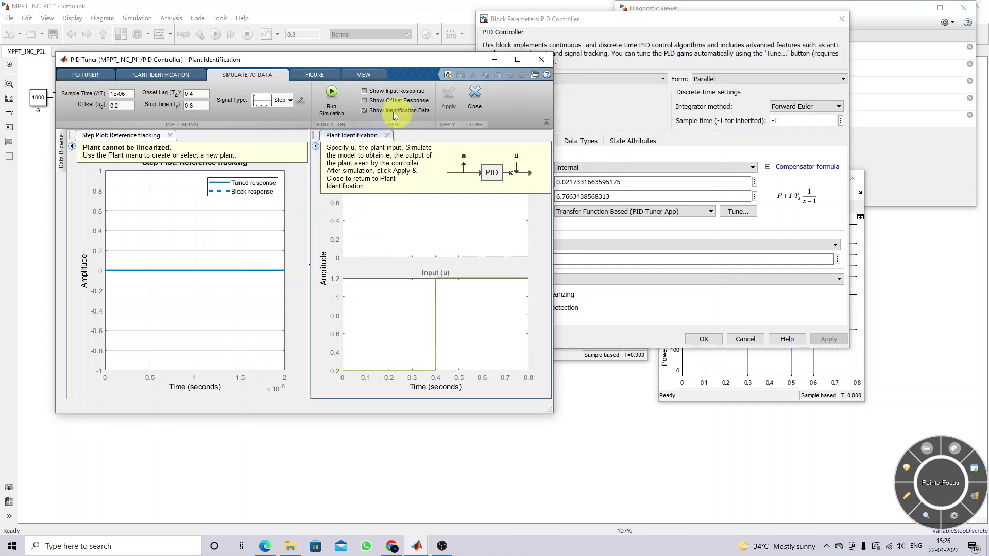
{"action": "left_click", "coordinate": [338, 92]}
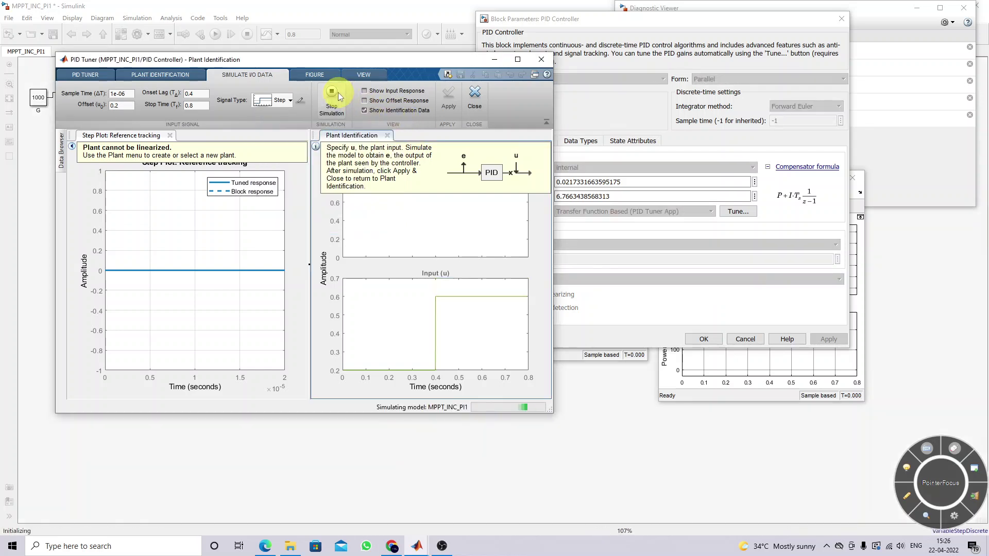
{"action": "left_click", "coordinate": [685, 388]}
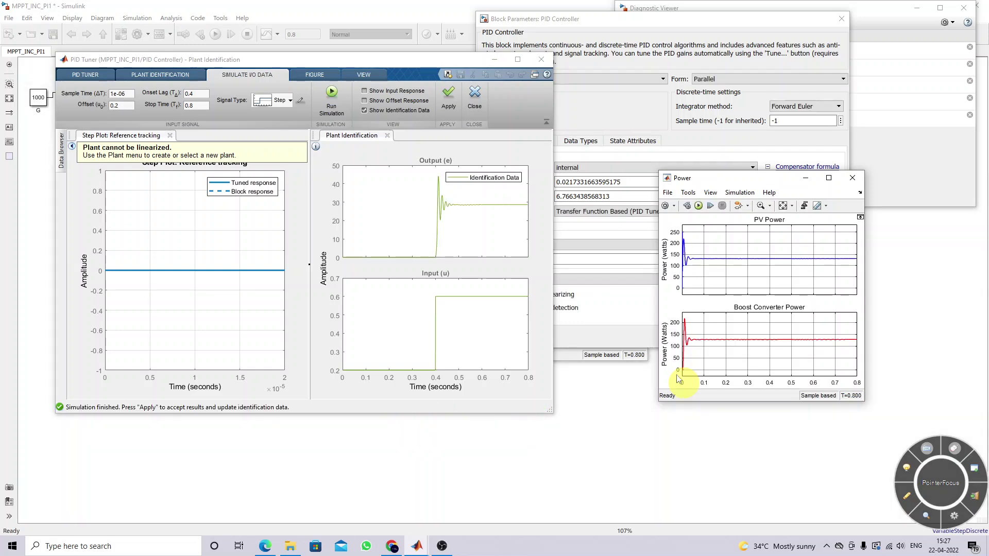
Accept the simulated results as identification data and return to plant identification.
{"action": "left_click", "coordinate": [448, 99]}
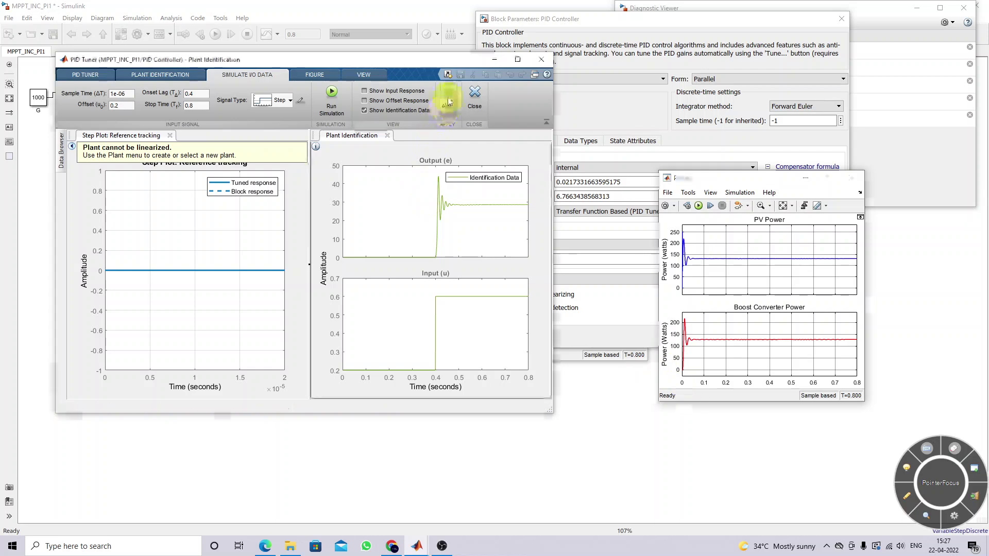
{"action": "left_click", "coordinate": [448, 100]}
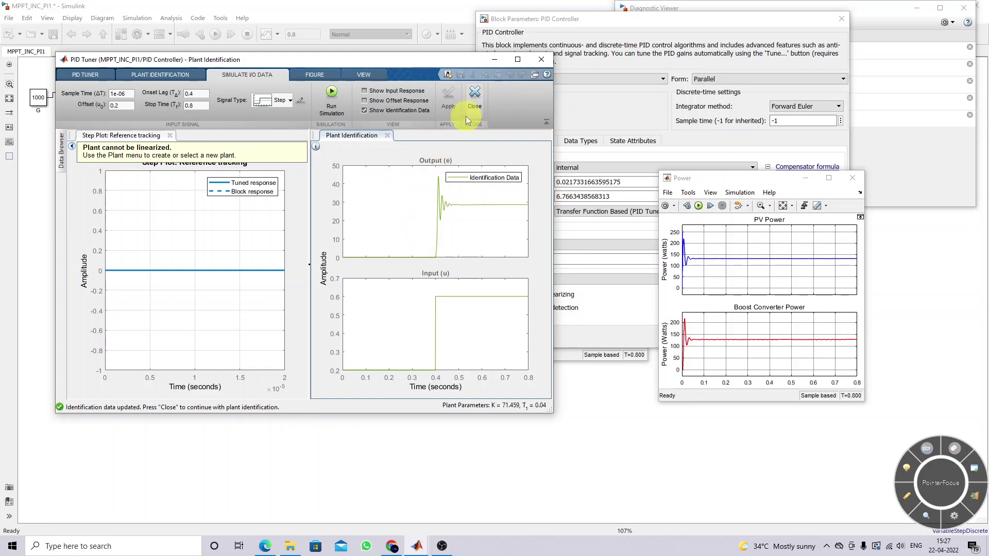
{"action": "left_click", "coordinate": [465, 116]}
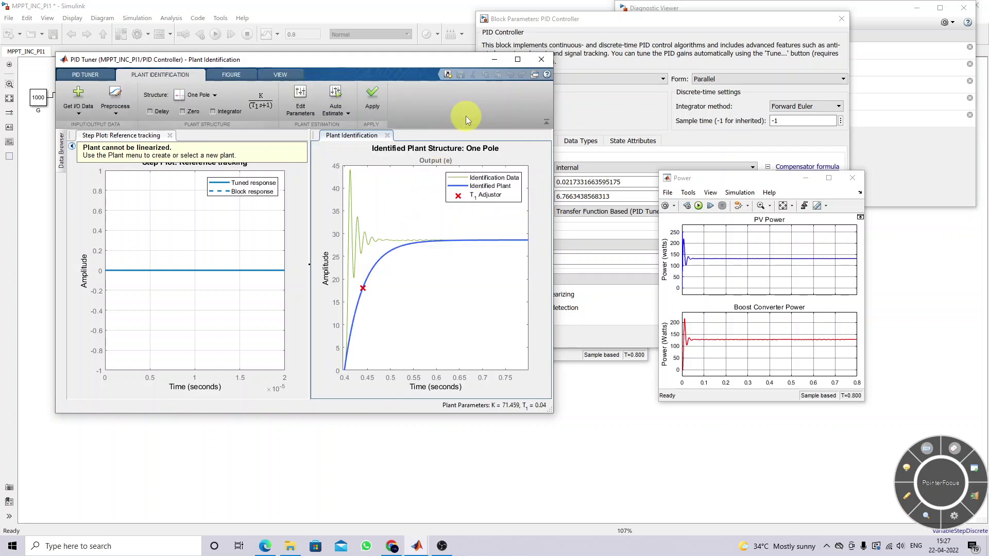
Choose the One Pole plant structure, auto-estimate its parameters, and apply the identified plant to the tuner.
{"action": "left_click", "coordinate": [200, 94]}
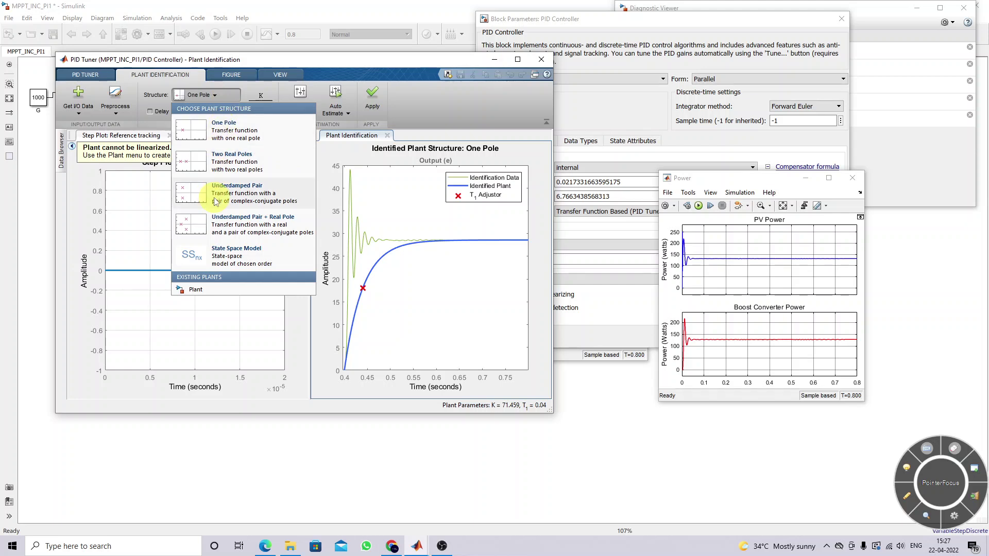
{"action": "left_click", "coordinate": [231, 137]}
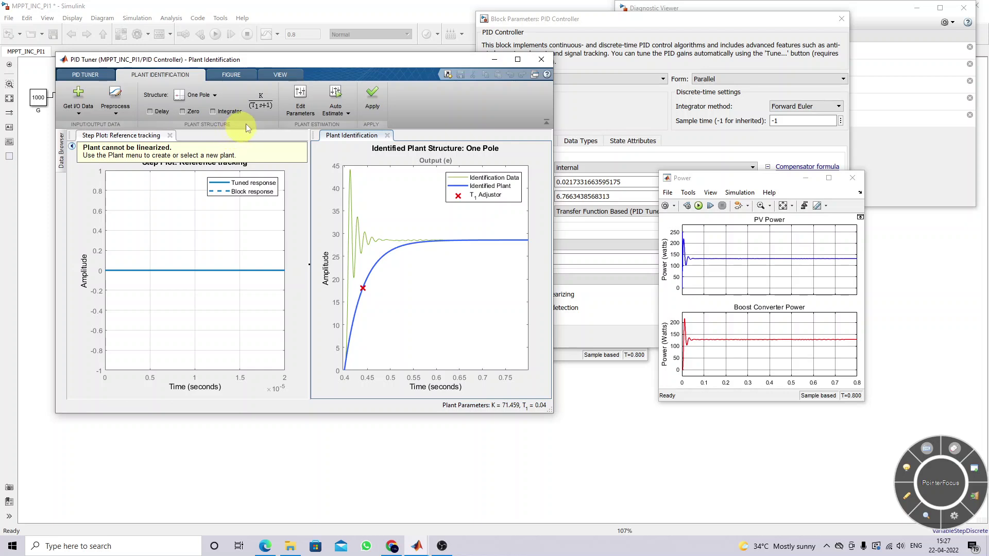
{"action": "left_click", "coordinate": [336, 106]}
{"action": "left_click", "coordinate": [346, 138]}
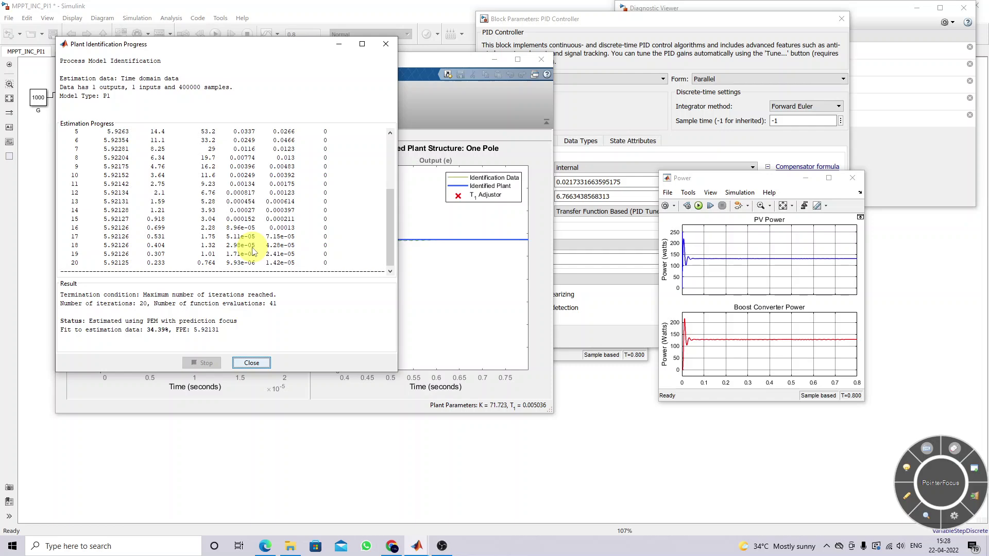
{"action": "left_click", "coordinate": [252, 363]}
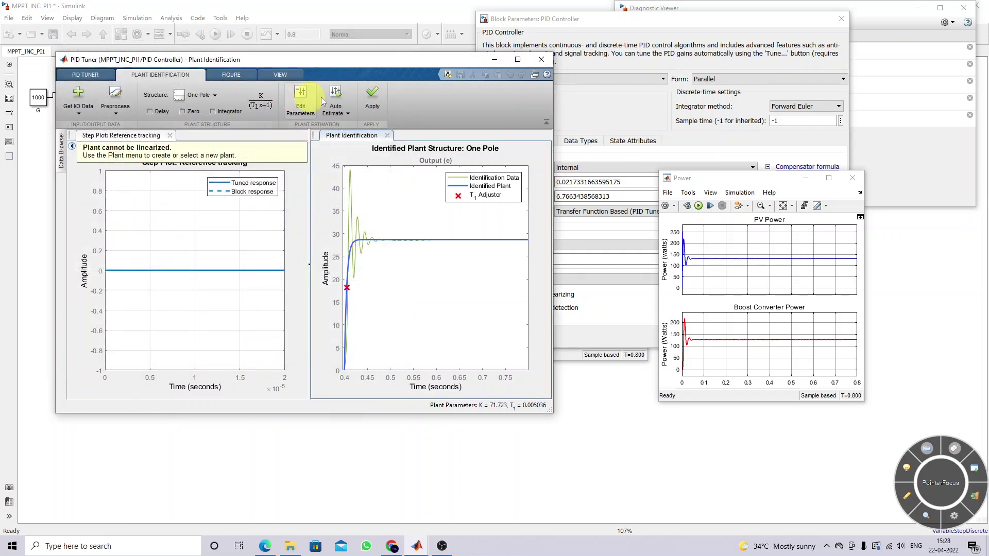
{"action": "left_click", "coordinate": [380, 97]}
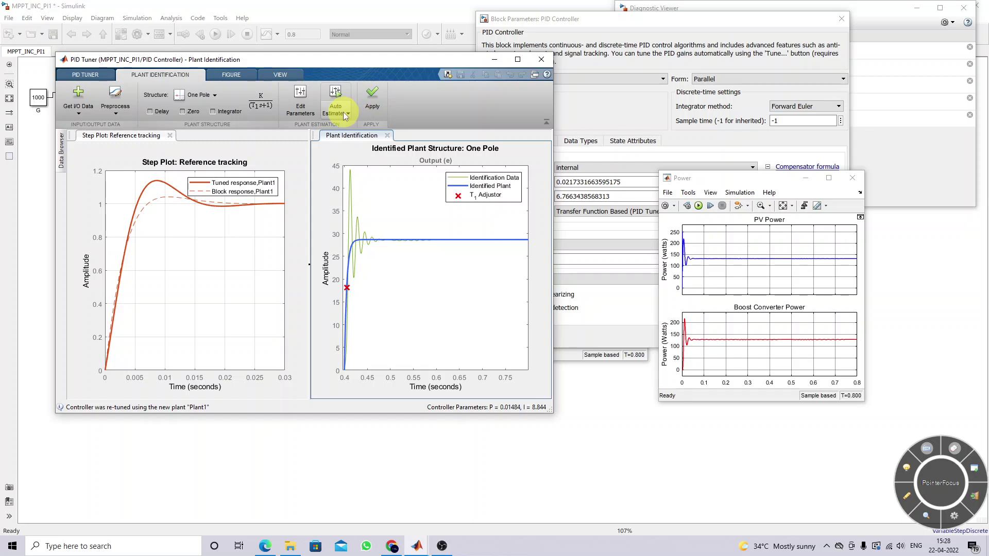
Update the PID Controller block with the gains tuned for the new plant and run the simulation from the Power scope.
{"action": "left_click", "coordinate": [97, 76]}
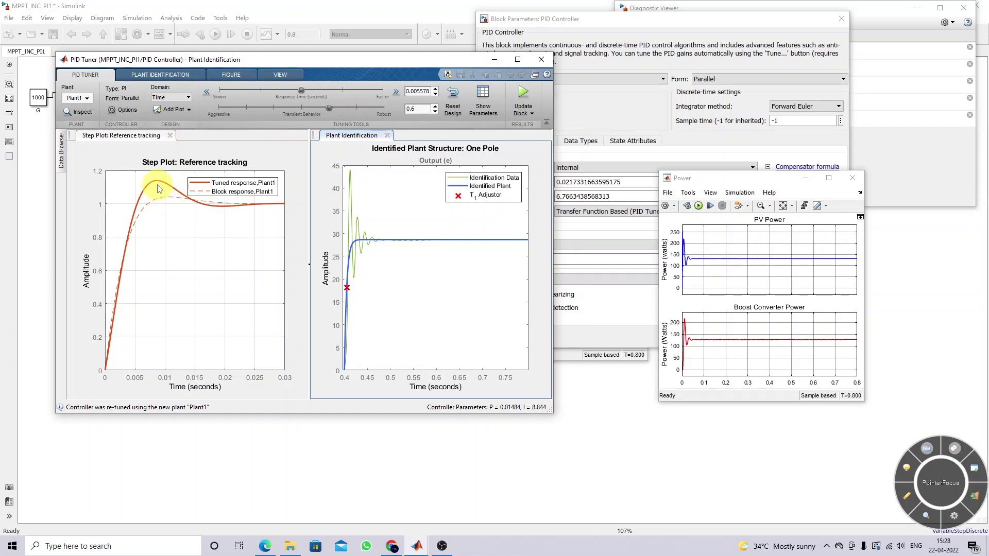
{"action": "left_click", "coordinate": [523, 95]}
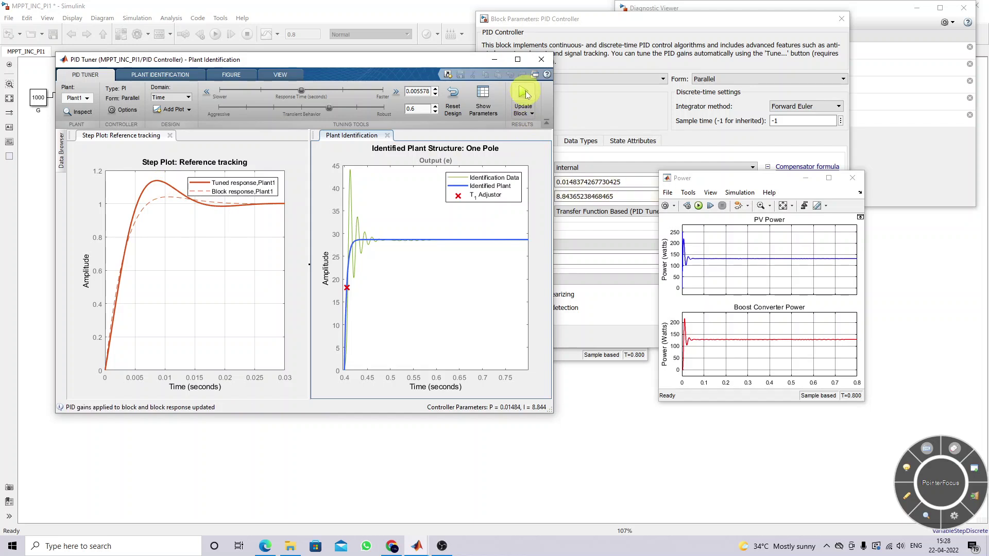
{"action": "left_click", "coordinate": [699, 206]}
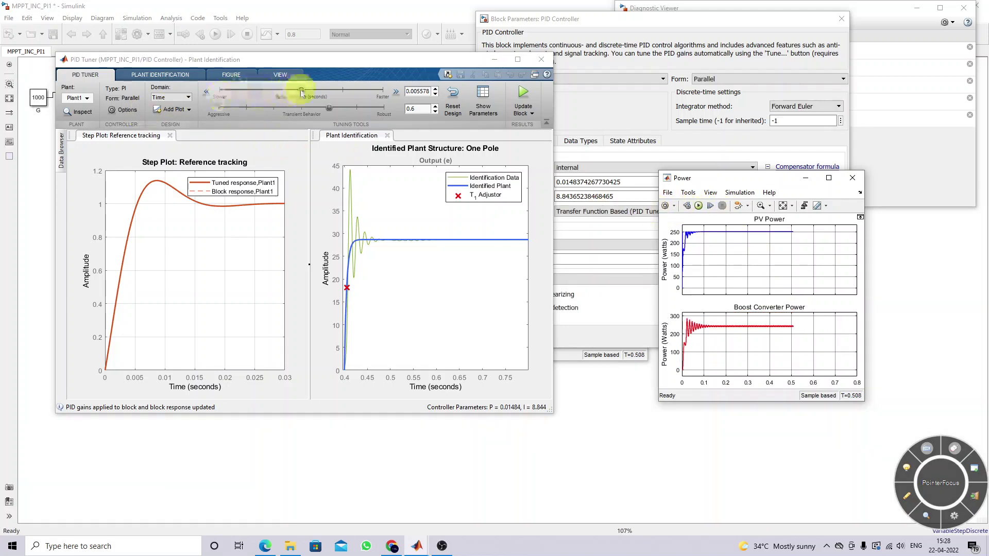
Set the response time to 0.002325 seconds and transient behavior to 0.89, and rerun the simulation with the updated block gains.
{"action": "left_click_drag", "start_coordinate": [302, 90], "coordinate": [369, 92]}
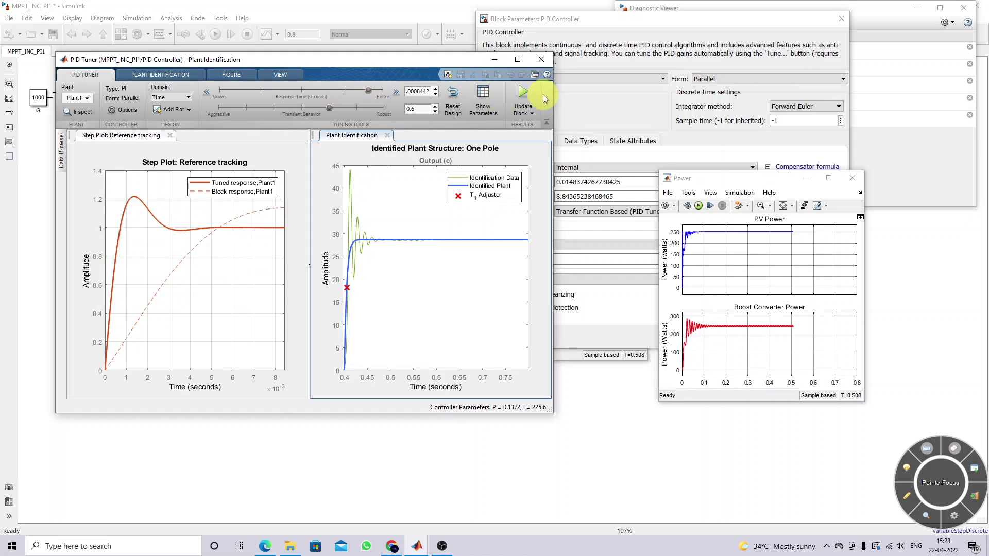
{"action": "left_click_drag", "start_coordinate": [368, 90], "coordinate": [382, 112]}
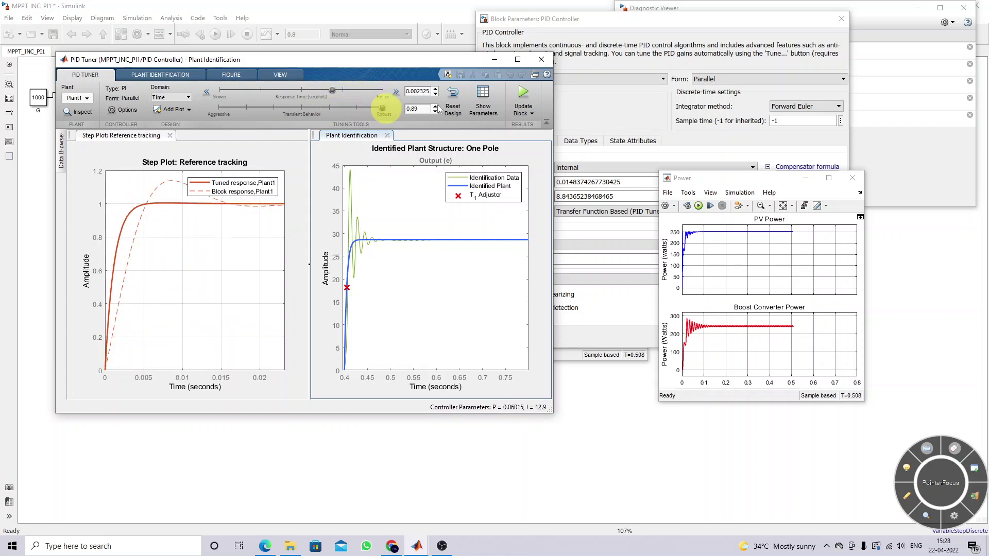
{"action": "left_click", "coordinate": [524, 93]}
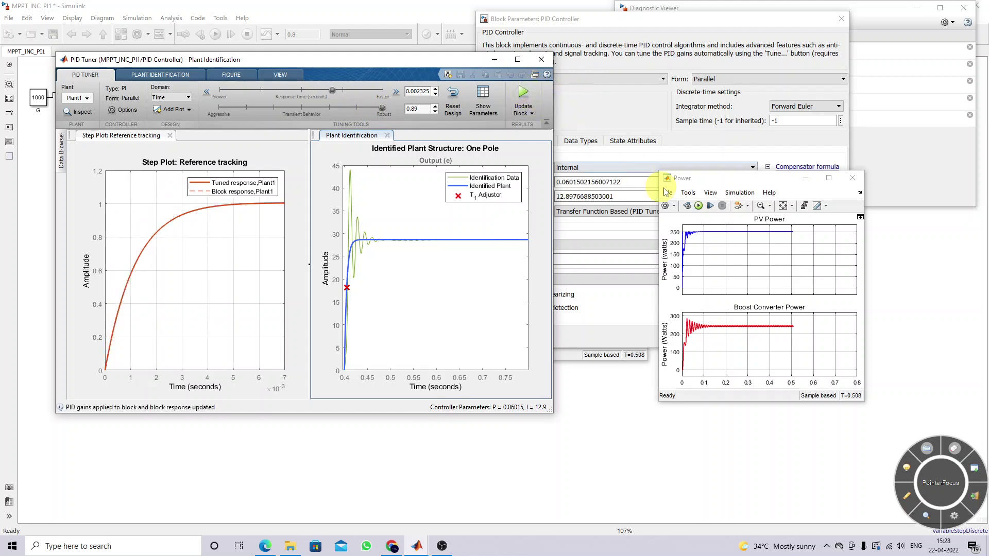
{"action": "left_click", "coordinate": [698, 206]}
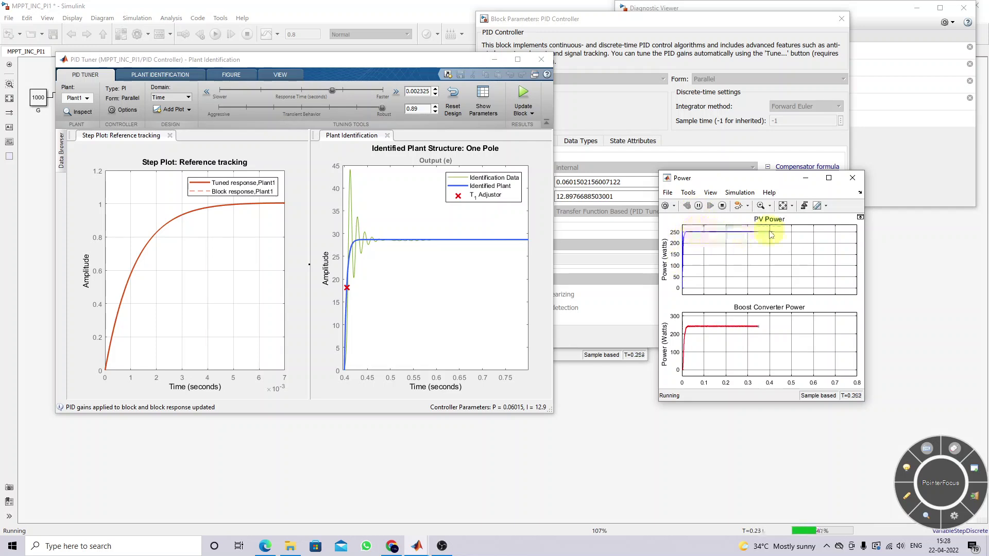
Move the PID Tuner and Power scope aside and confirm the PID Controller block parameters with the tuned gains.
{"action": "left_click_drag", "start_coordinate": [421, 64], "coordinate": [357, 63]}
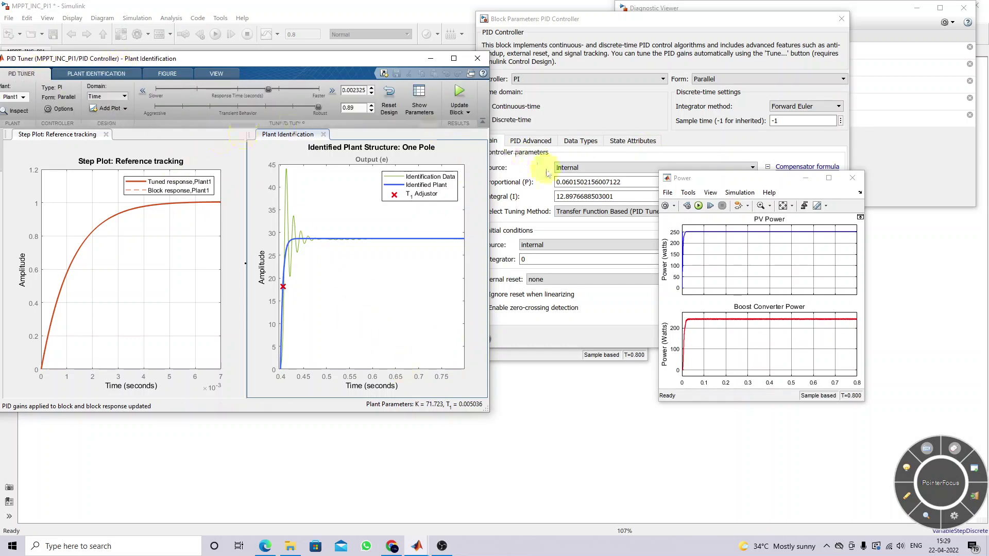
{"action": "left_click_drag", "start_coordinate": [685, 178], "coordinate": [759, 169]}
{"action": "left_click", "coordinate": [700, 341]}
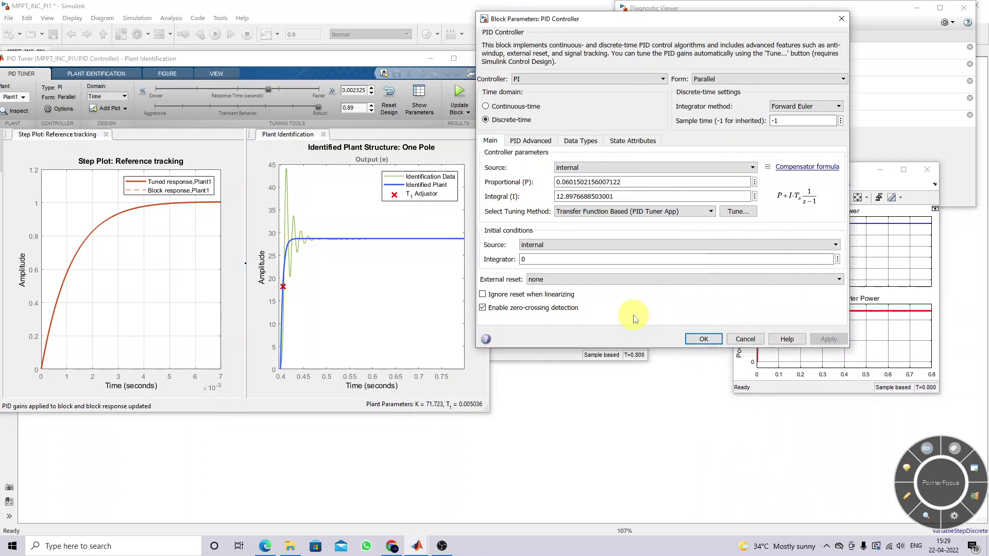
{"action": "left_click", "coordinate": [703, 340]}
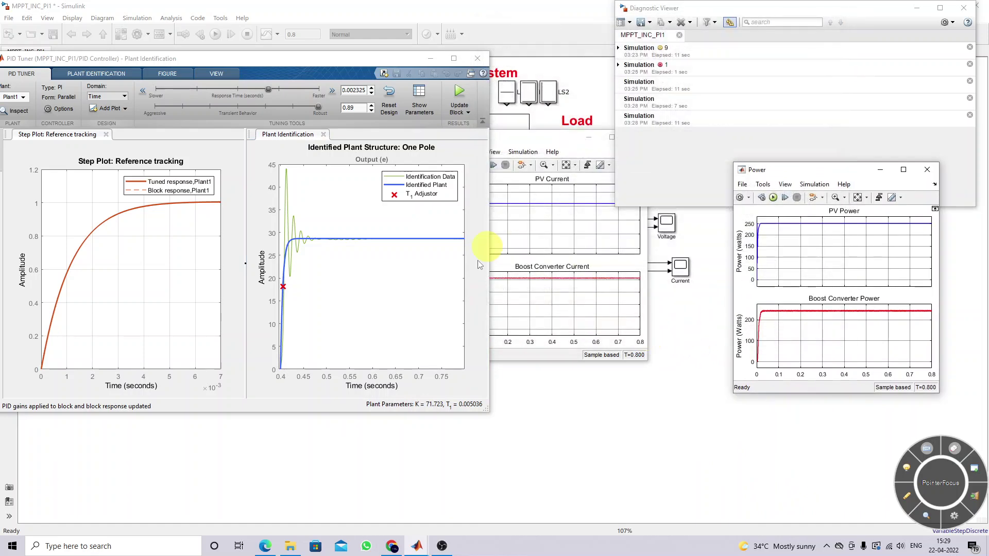
{"action": "left_click", "coordinate": [508, 406]}
{"action": "mouse_move", "coordinate": [417, 546]}
{"action": "left_click", "coordinate": [927, 494]}
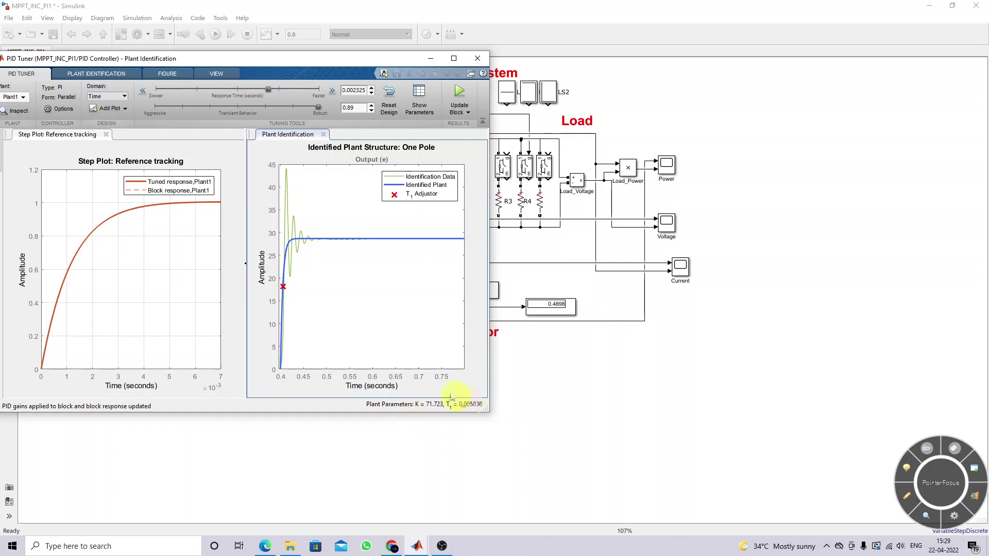
Review the plant structure choices available for plant identification, and close the PID Tuner.
{"action": "left_click", "coordinate": [124, 74]}
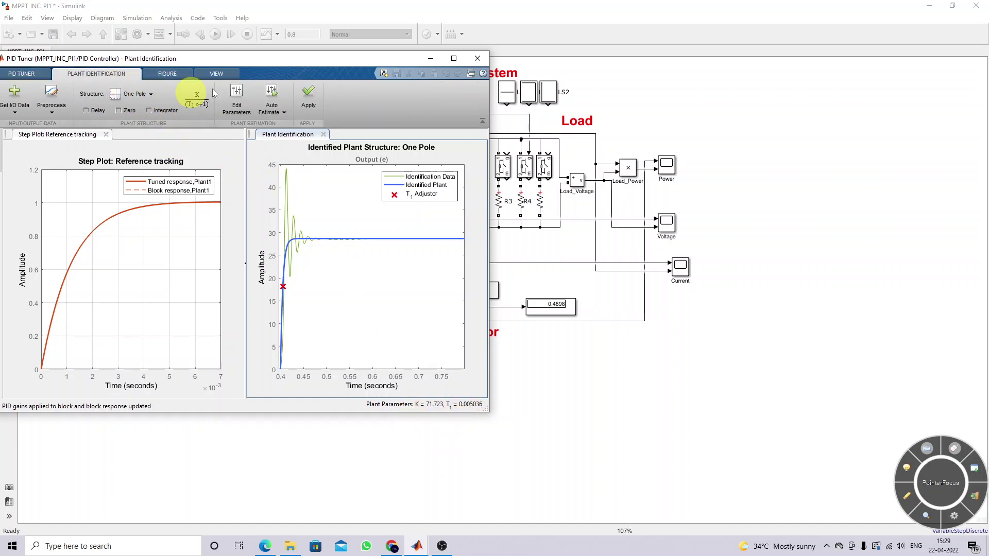
{"action": "left_click", "coordinate": [150, 94]}
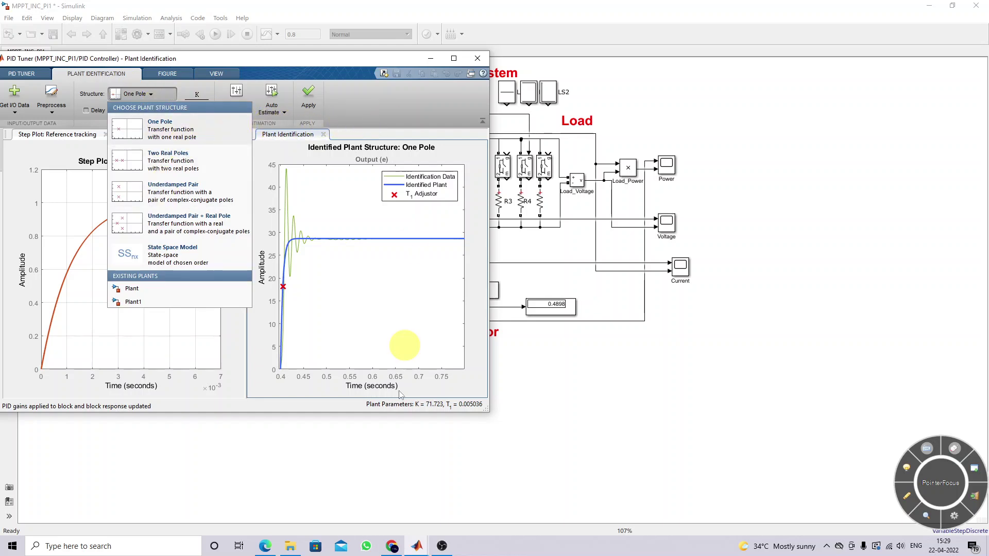
{"action": "left_click", "coordinate": [364, 101]}
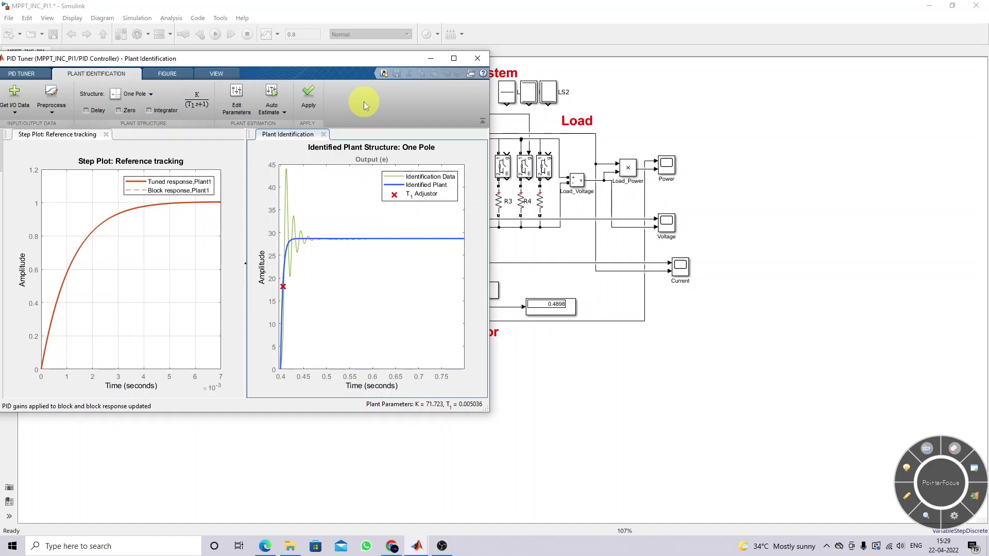
{"action": "left_click", "coordinate": [477, 58]}
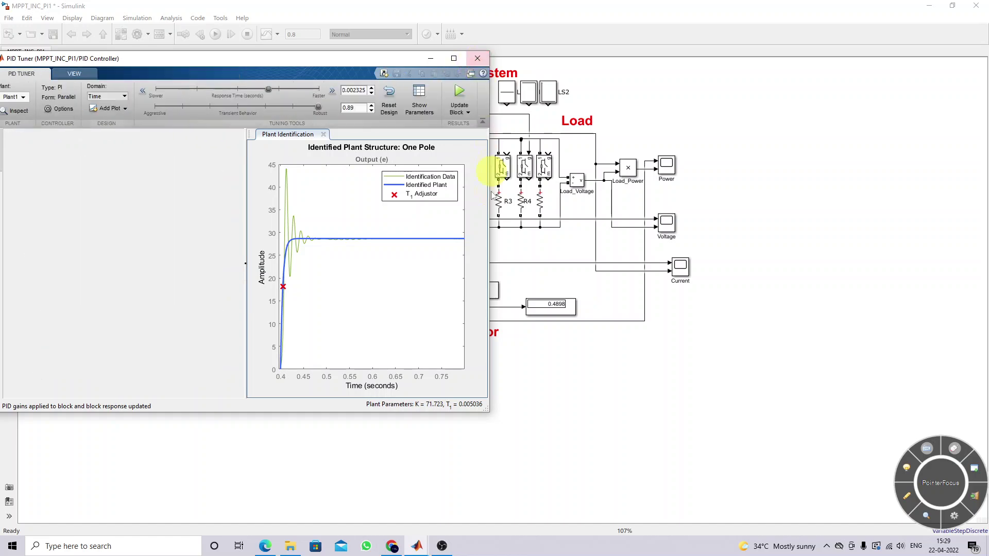
Feed the PV Panel's irradiance input from the Irradiance stair generator instead of the constant, and check the generator's parameters.
{"action": "left_click", "coordinate": [417, 546]}
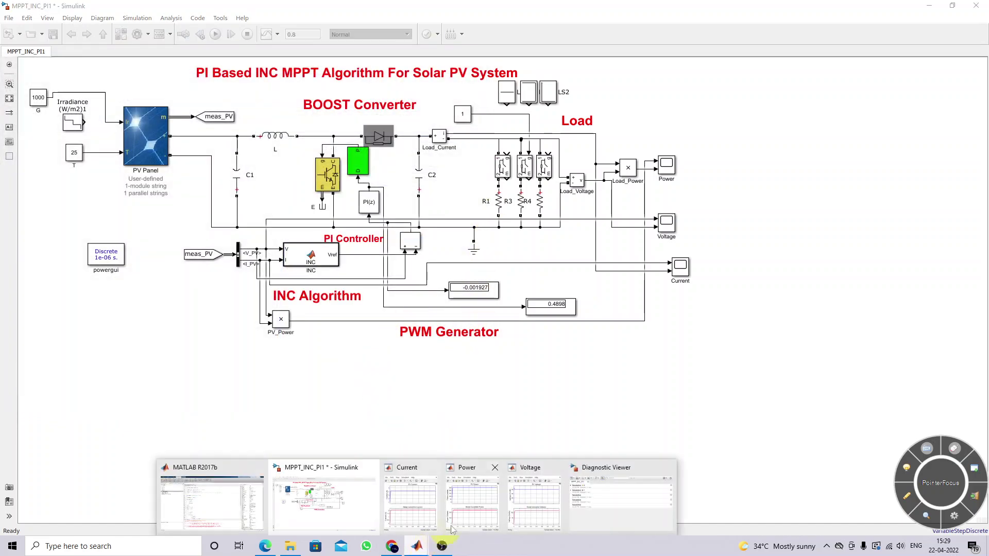
{"action": "left_click", "coordinate": [359, 502]}
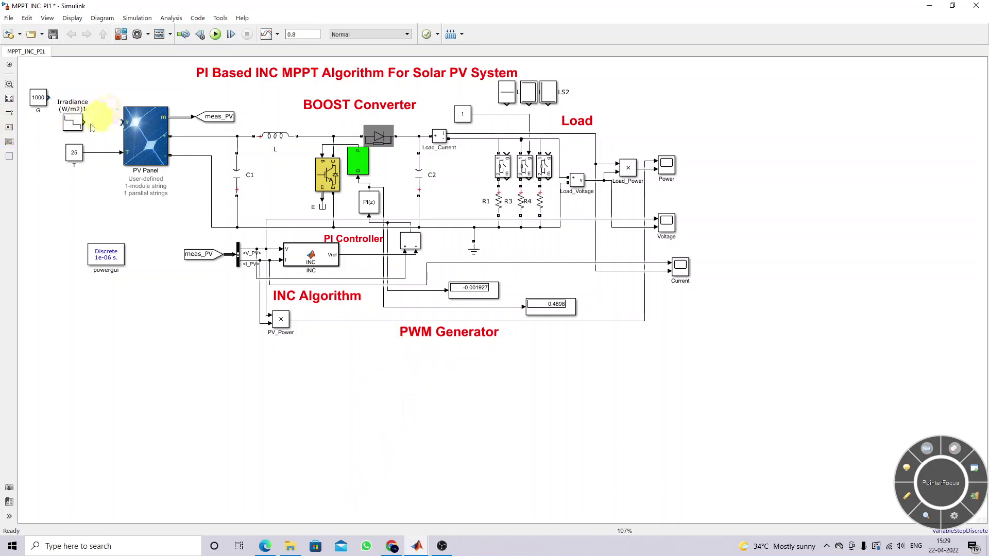
{"action": "left_click_drag", "start_coordinate": [84, 122], "coordinate": [122, 122]}
{"action": "left_click", "coordinate": [71, 125]}
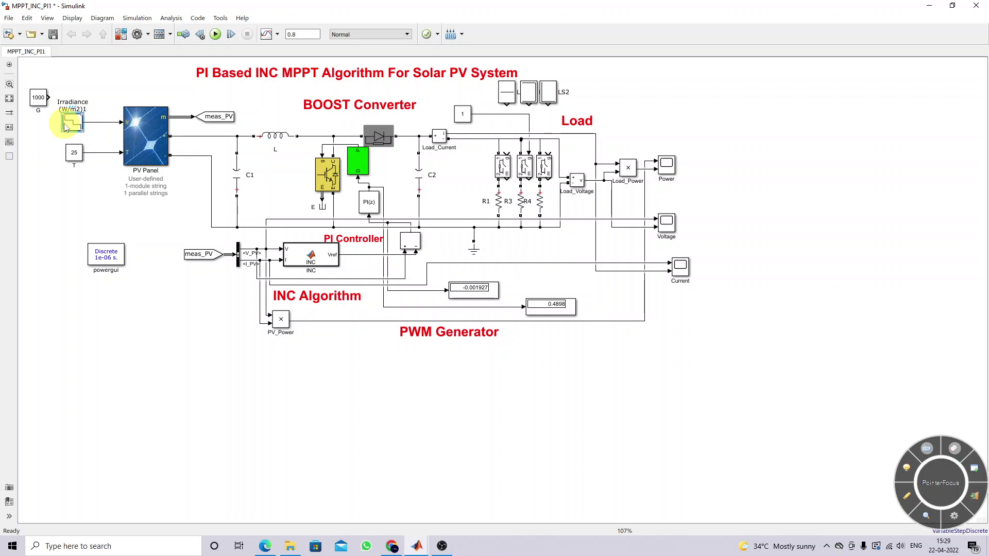
{"action": "double_click", "coordinate": [66, 127]}
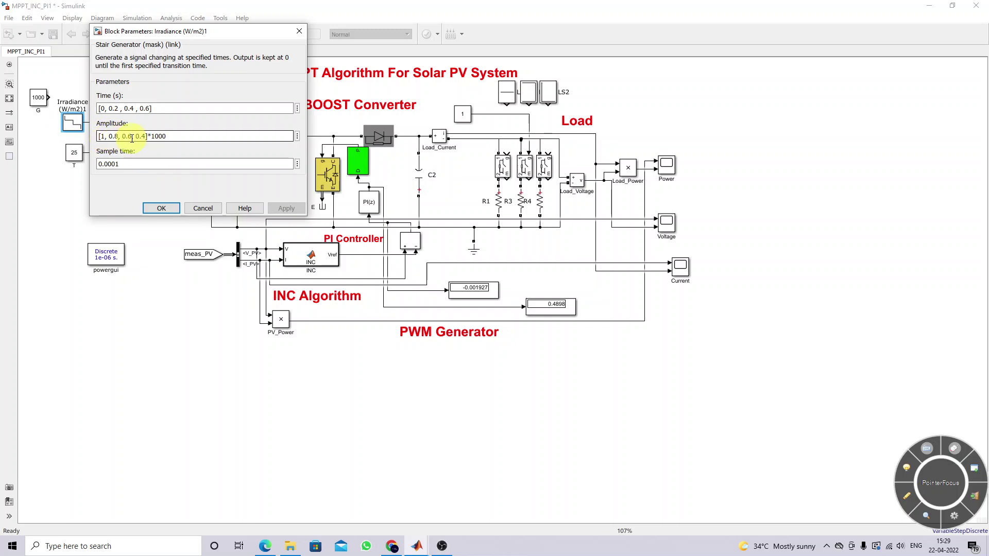
{"action": "left_click", "coordinate": [161, 208]}
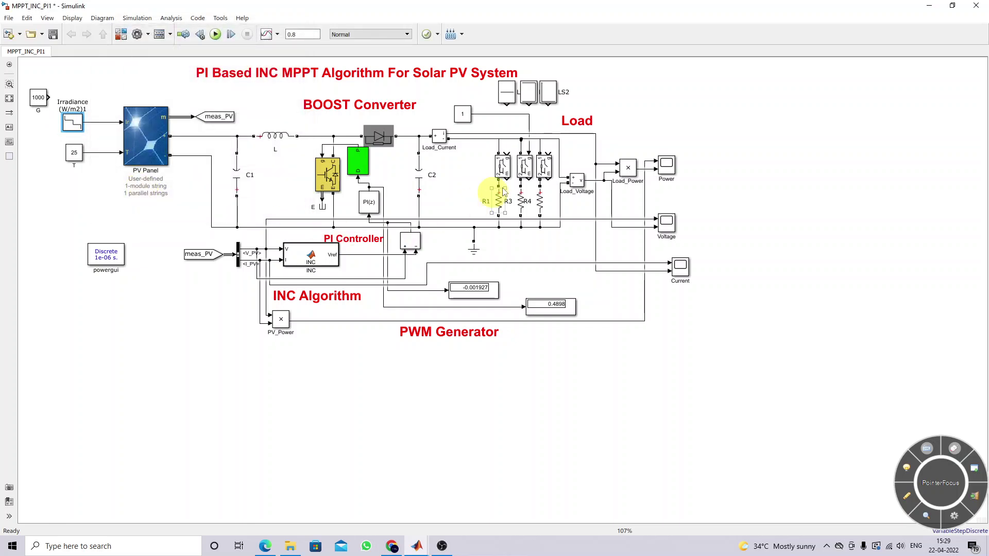
Bring up the Current, Power and Voltage scopes and run the simulation with the stepped irradiance.
{"action": "mouse_move", "coordinate": [419, 545]}
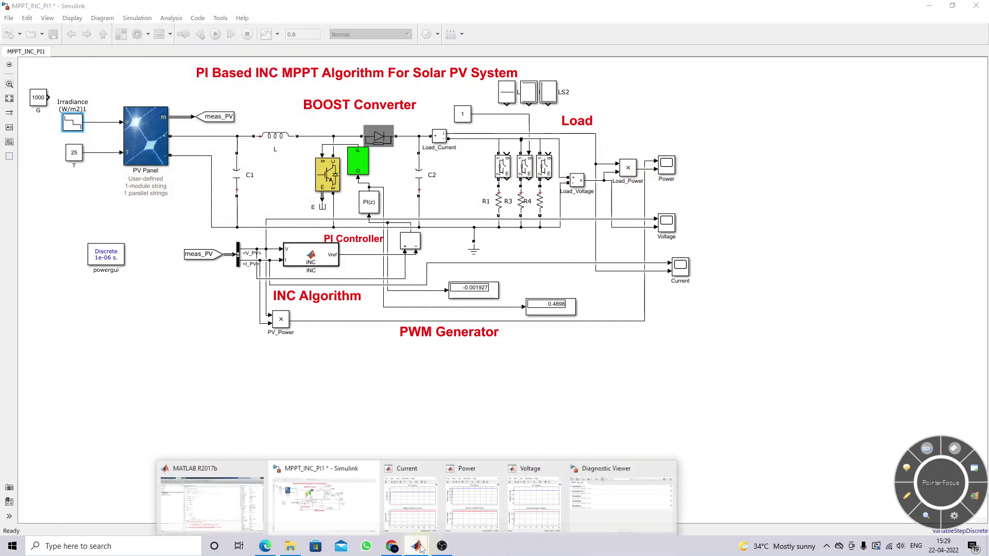
{"action": "left_click", "coordinate": [436, 498]}
{"action": "left_click", "coordinate": [472, 495]}
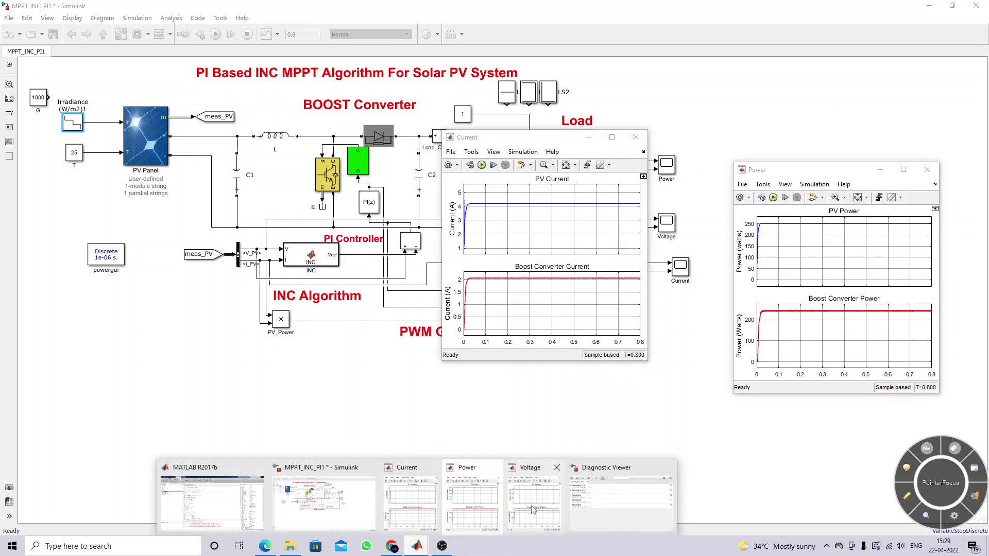
{"action": "left_click", "coordinate": [535, 490]}
{"action": "left_click", "coordinate": [486, 177]}
{"action": "left_click", "coordinate": [481, 165]}
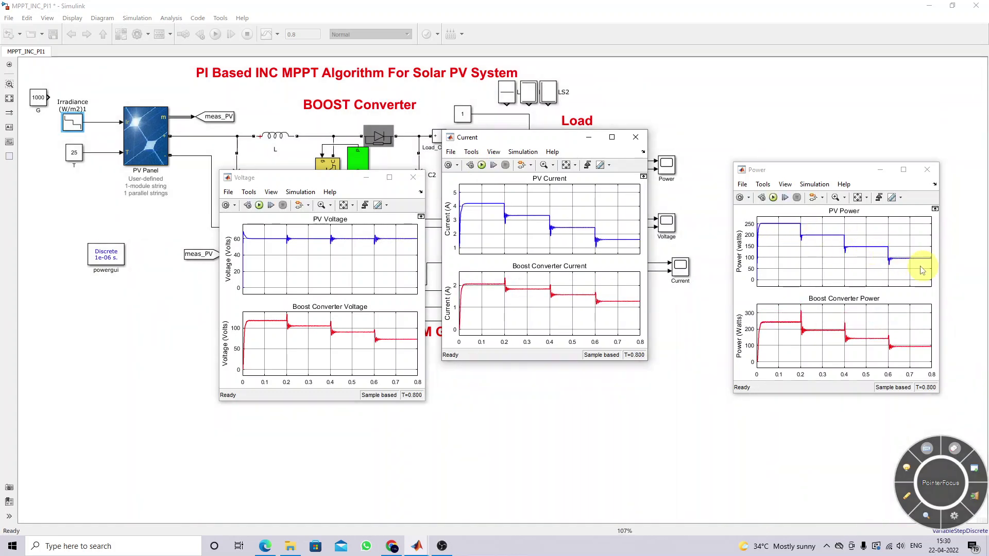
Delete the stair generator's line to the PV Panel and reconnect the constant 1000 block to the irradiance input.
{"action": "left_click", "coordinate": [109, 128]}
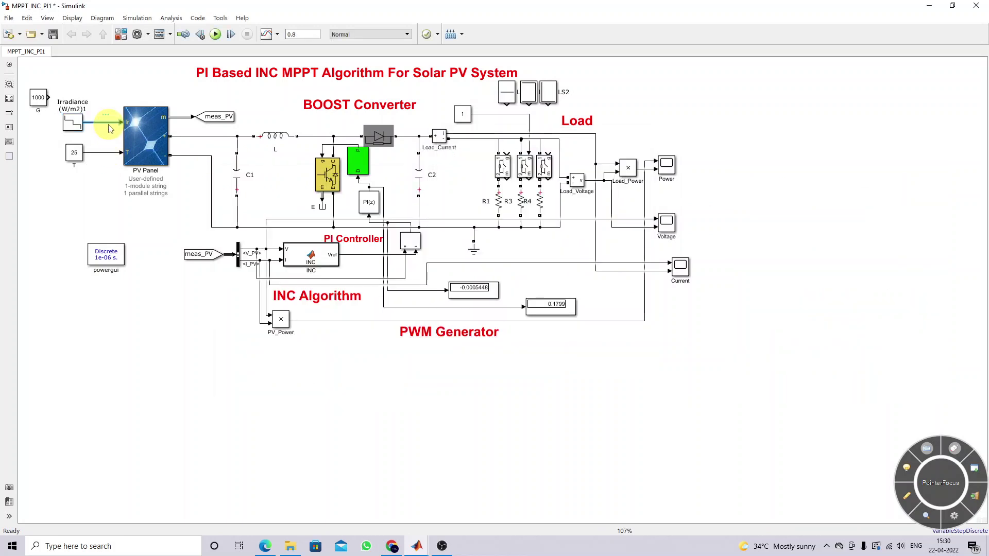
{"action": "key", "text": "Delete"}
{"action": "mouse_move", "coordinate": [49, 97]}
{"action": "left_mouse_down"}
{"action": "mouse_move", "coordinate": [104, 104]}
{"action": "mouse_move", "coordinate": [121, 121]}
{"action": "left_mouse_up"}
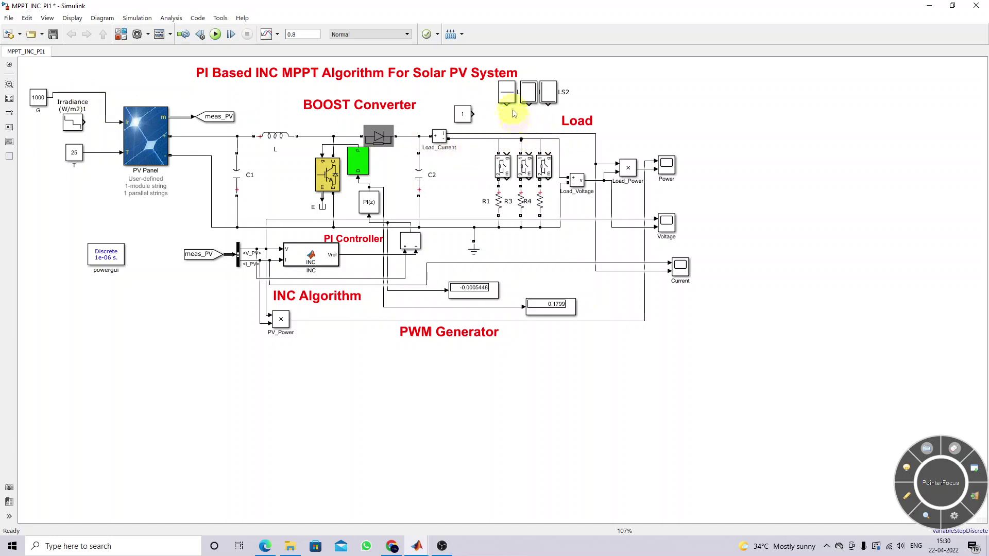
Connect the three load-switching signal blocks to the control inputs of the three load switches in place of the constant 1.
{"action": "left_click_drag", "start_coordinate": [505, 141], "coordinate": [507, 153]}
{"action": "left_click_drag", "start_coordinate": [529, 104], "coordinate": [529, 154]}
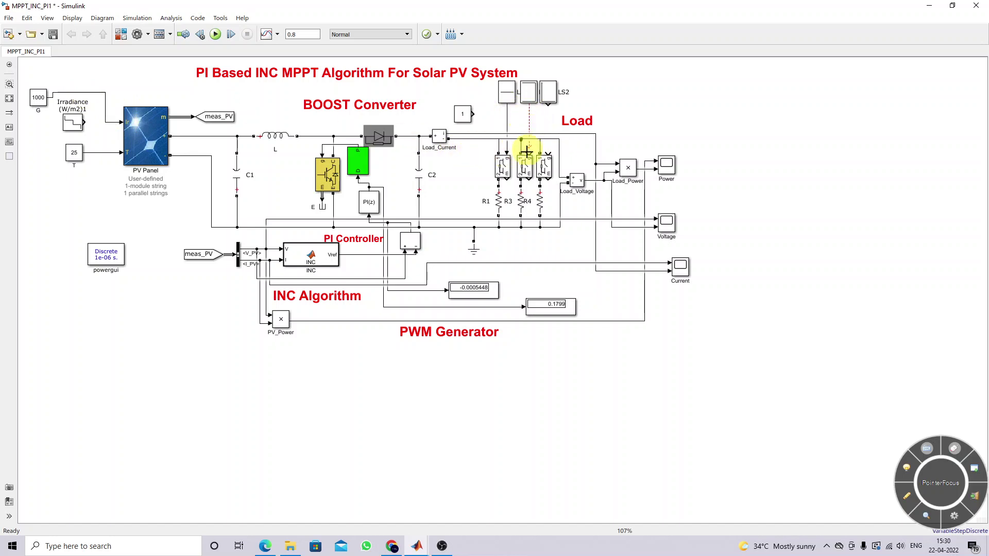
{"action": "left_click_drag", "start_coordinate": [547, 112], "coordinate": [546, 154]}
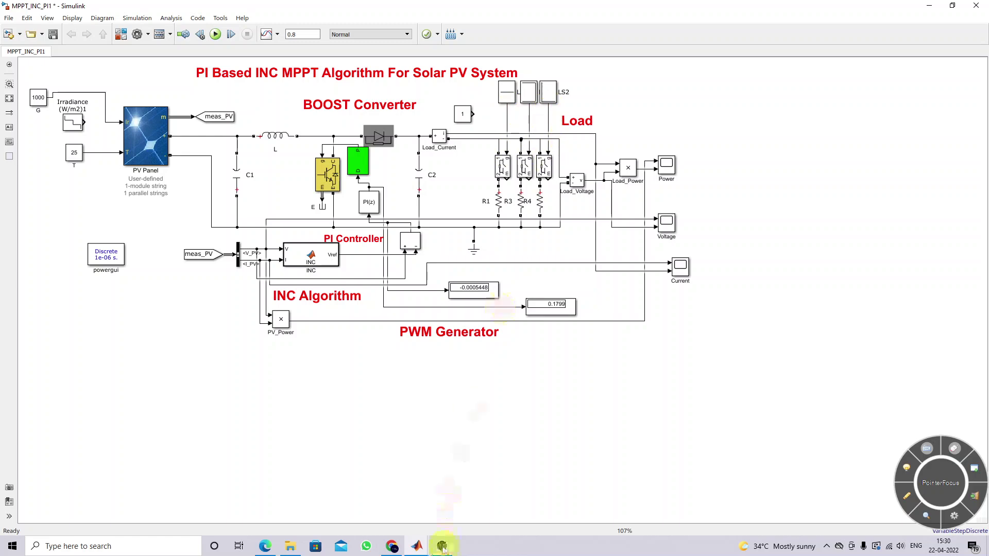
Run the simulation with the switched loads and arrange the Voltage, Current and Power scopes side by side.
{"action": "mouse_move", "coordinate": [417, 546]}
{"action": "left_click", "coordinate": [603, 497]}
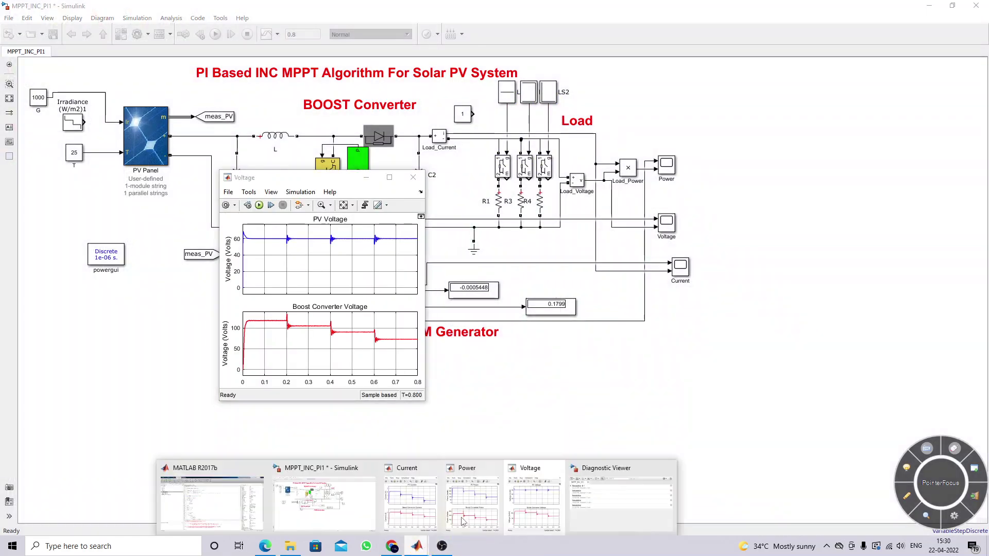
{"action": "left_click", "coordinate": [463, 497]}
{"action": "left_click", "coordinate": [440, 497]}
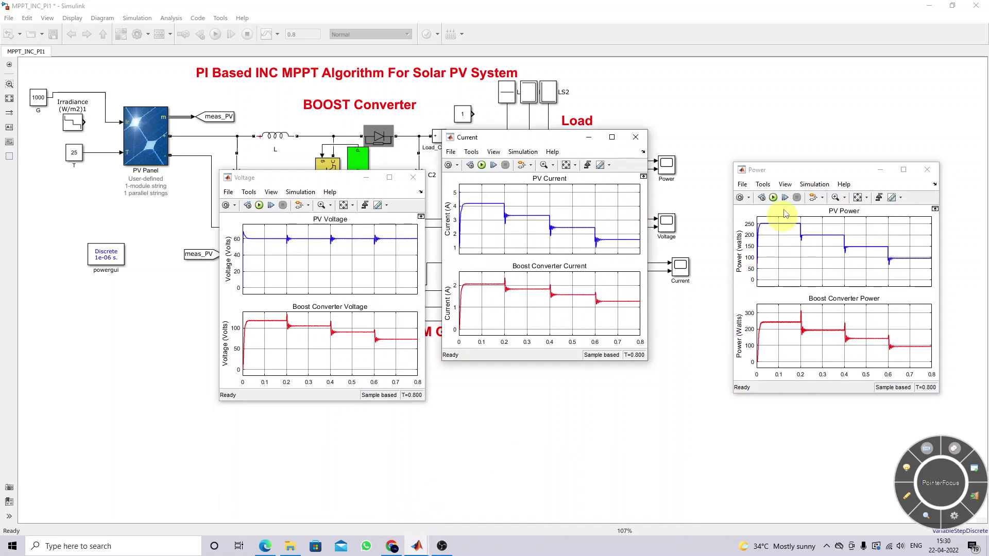
{"action": "left_click", "coordinate": [762, 198]}
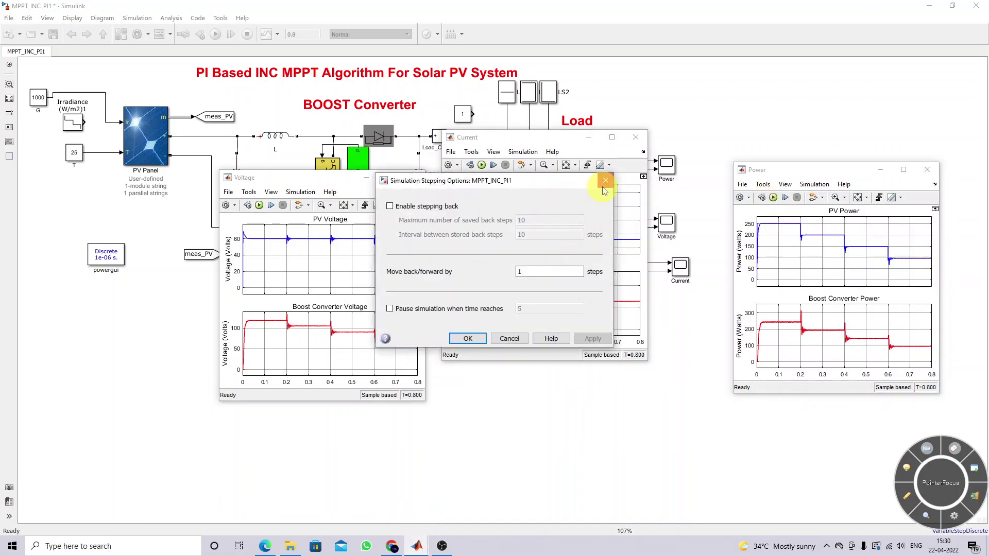
{"action": "left_click", "coordinate": [605, 181]}
{"action": "left_click", "coordinate": [773, 197]}
{"action": "left_click_drag", "start_coordinate": [777, 170], "coordinate": [700, 132]}
{"action": "left_click_drag", "start_coordinate": [330, 179], "coordinate": [319, 148]}
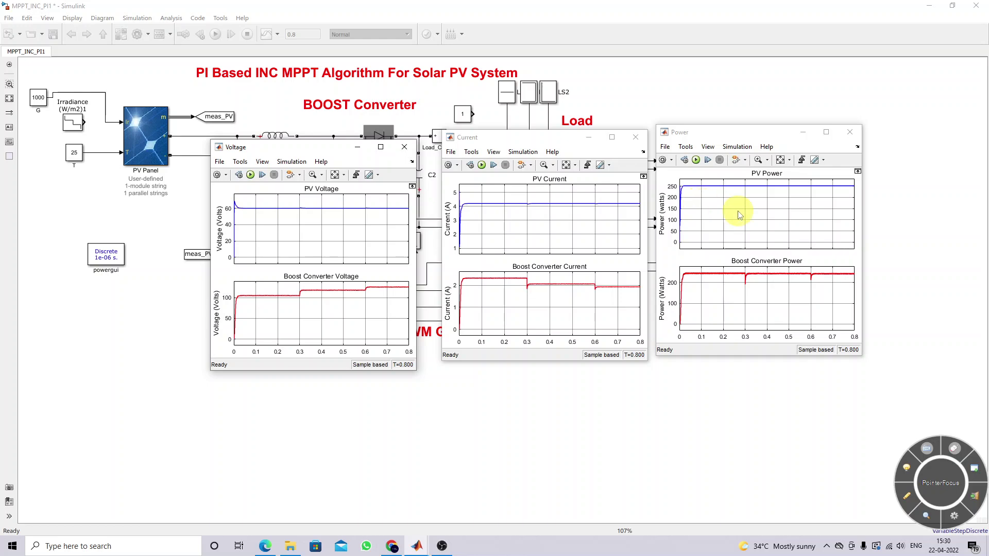
{"action": "left_click", "coordinate": [442, 546]}
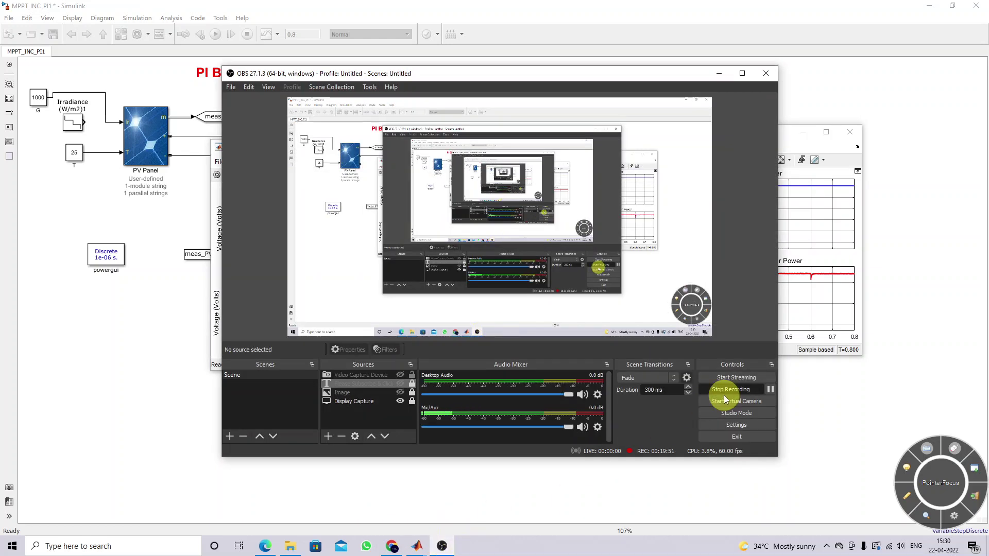